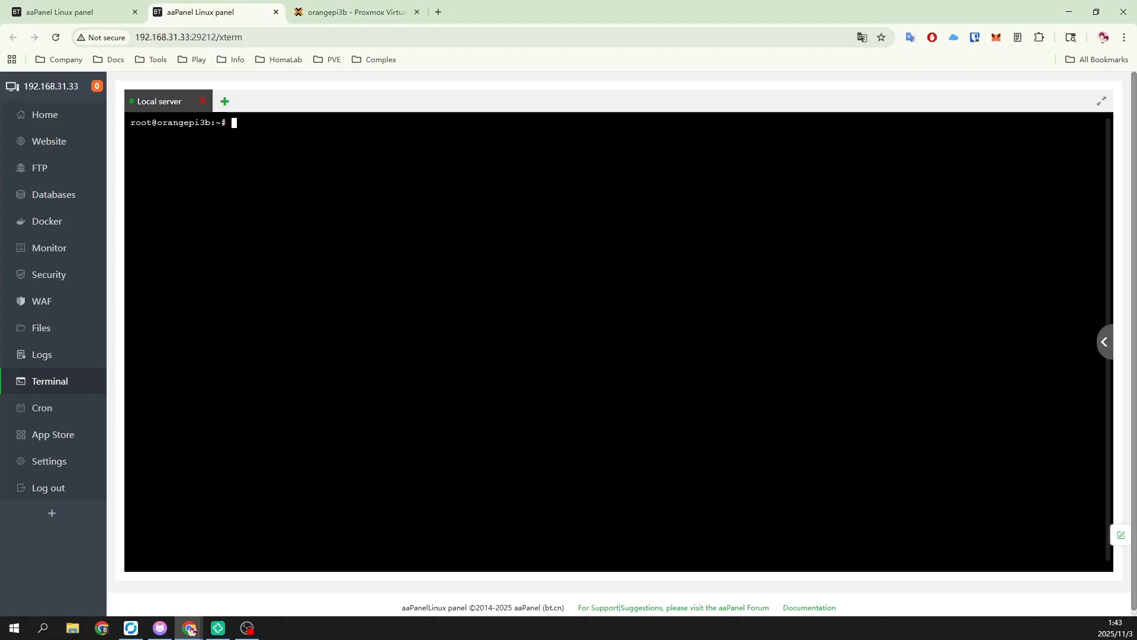
- Open a new tab, move it after the Proxmox tab, and load the GitHub Home Assistant OS releases URL
left_click(190, 629)
right_click(67, 113)
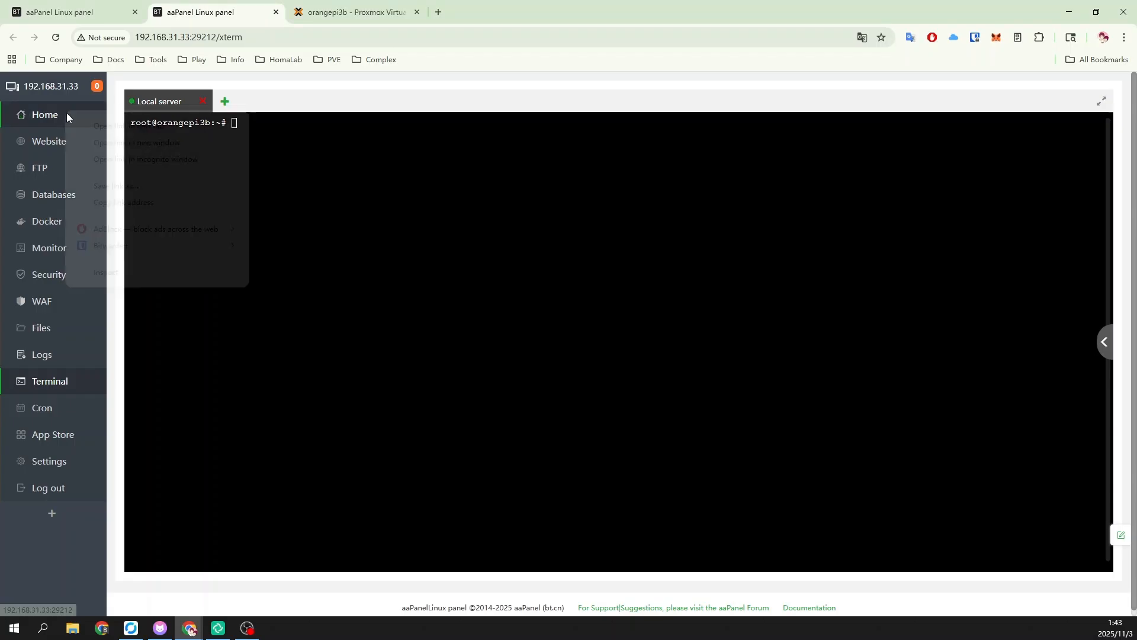
left_click(113, 122)
left_click(320, 12)
left_click_drag(320, 12, 458, 11)
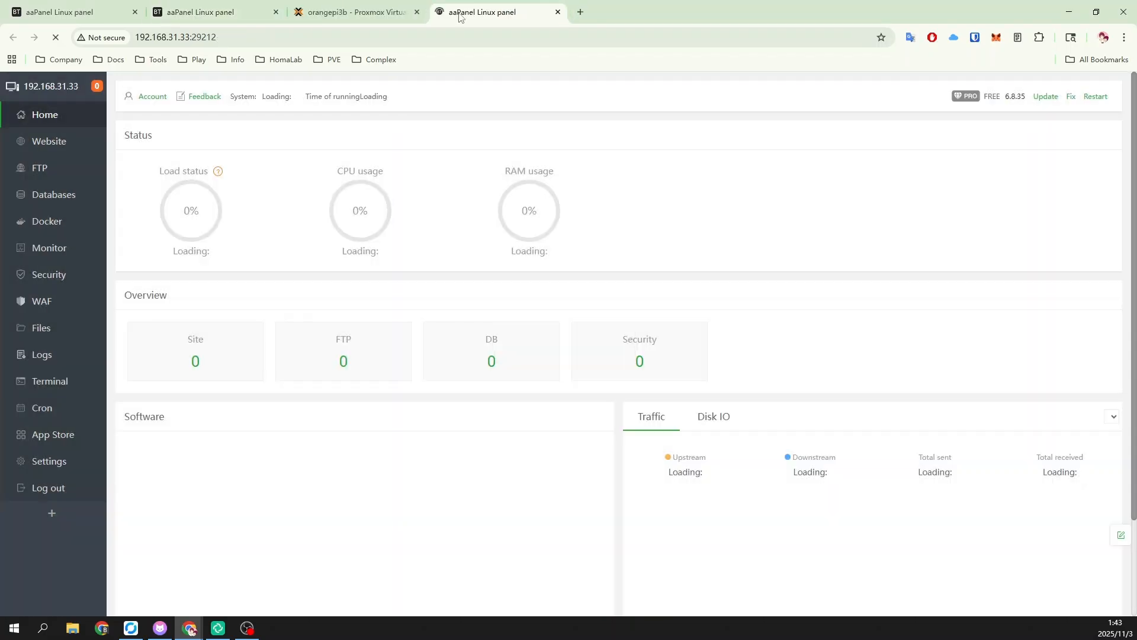
key("ctrl+a")
type("https://github.com/home-assistant/operating-system/releases")
key("Return")
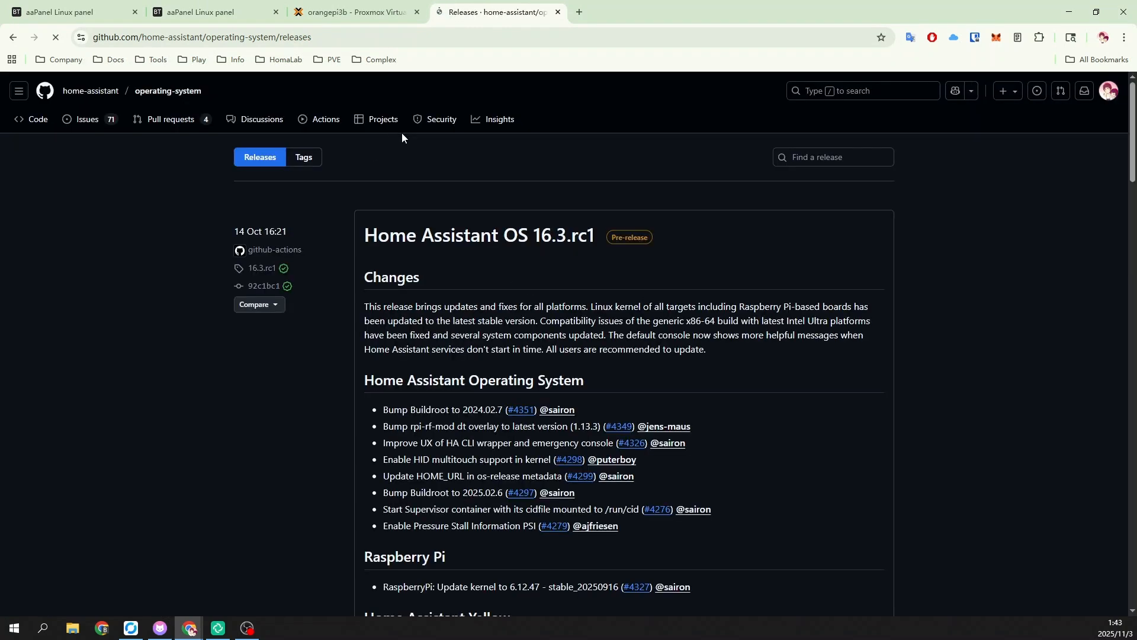
- Run uname -a in the aaPanel terminal and note hostname orangepi3b and architecture aarch64
left_click(227, 10)
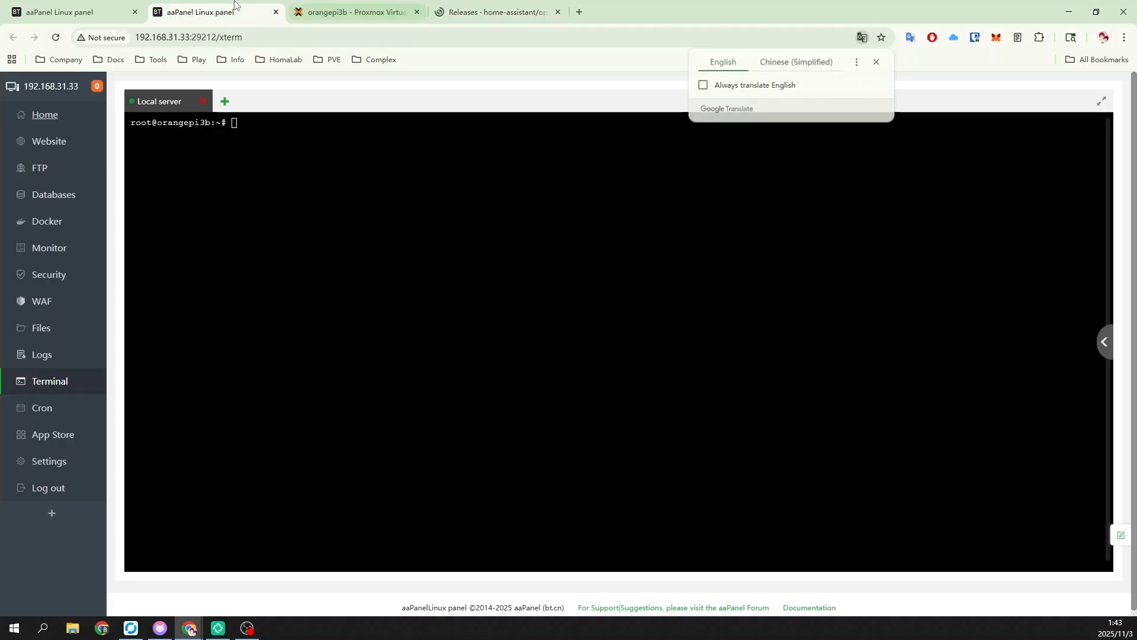
left_click(312, 130)
type("clear")
key("Up")
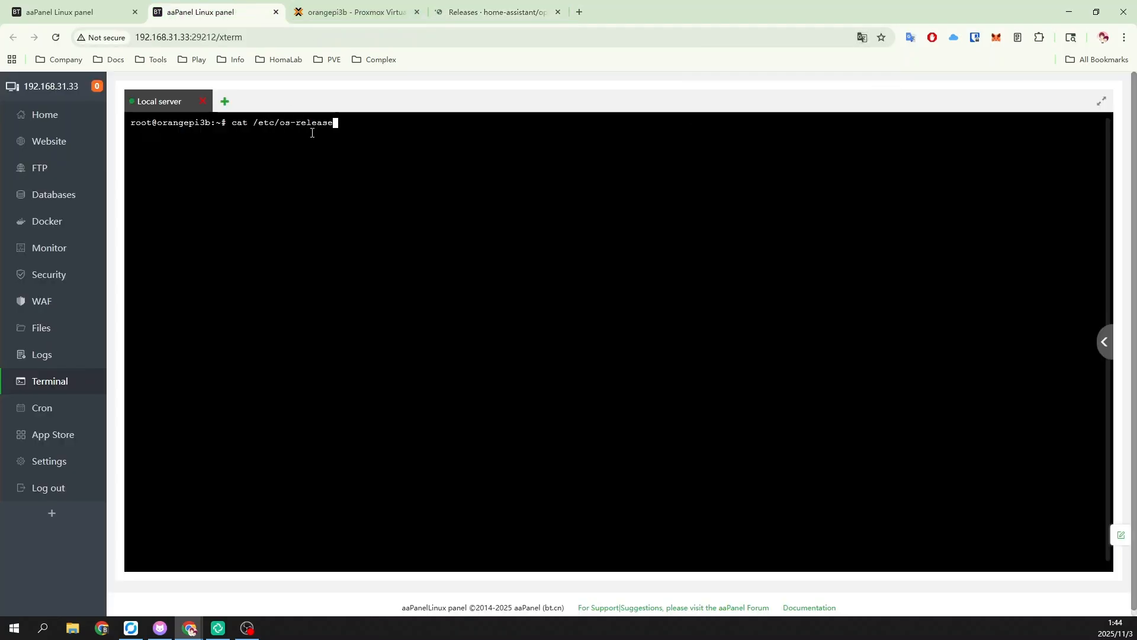
key("Up")
key("Return")
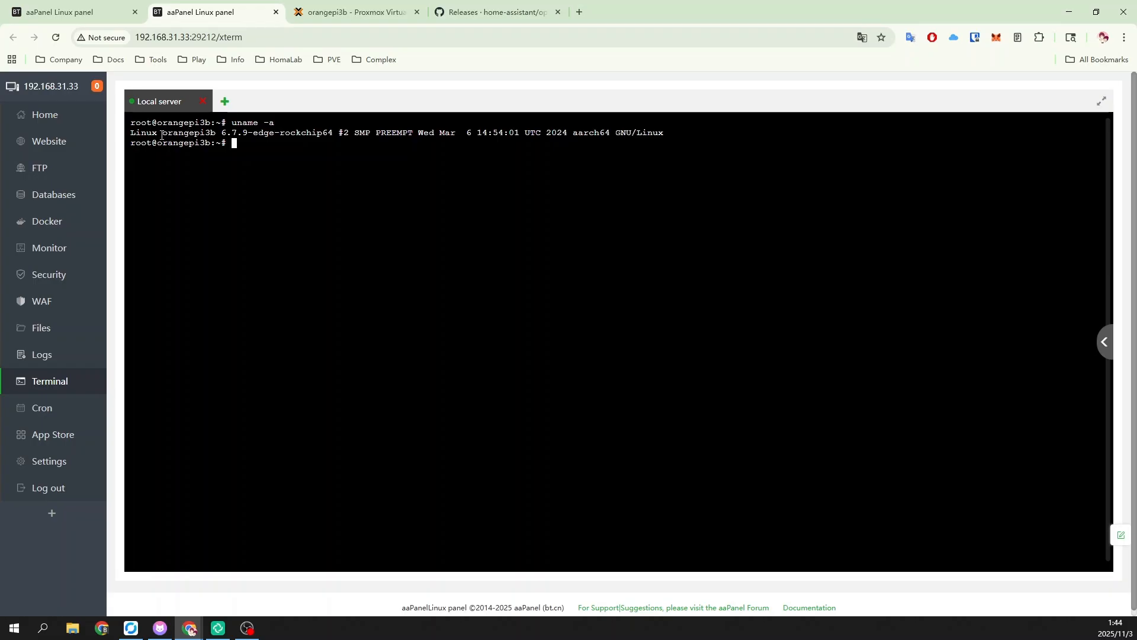
left_click_drag(162, 135, 218, 135)
left_click_drag(610, 135, 574, 133)
left_click(605, 135)
- Run cat /etc/os-release to confirm Armbian 24.5.0 on Debian 12 bookworm
key("Up")
key("Up")
key("Up")
key("Return")
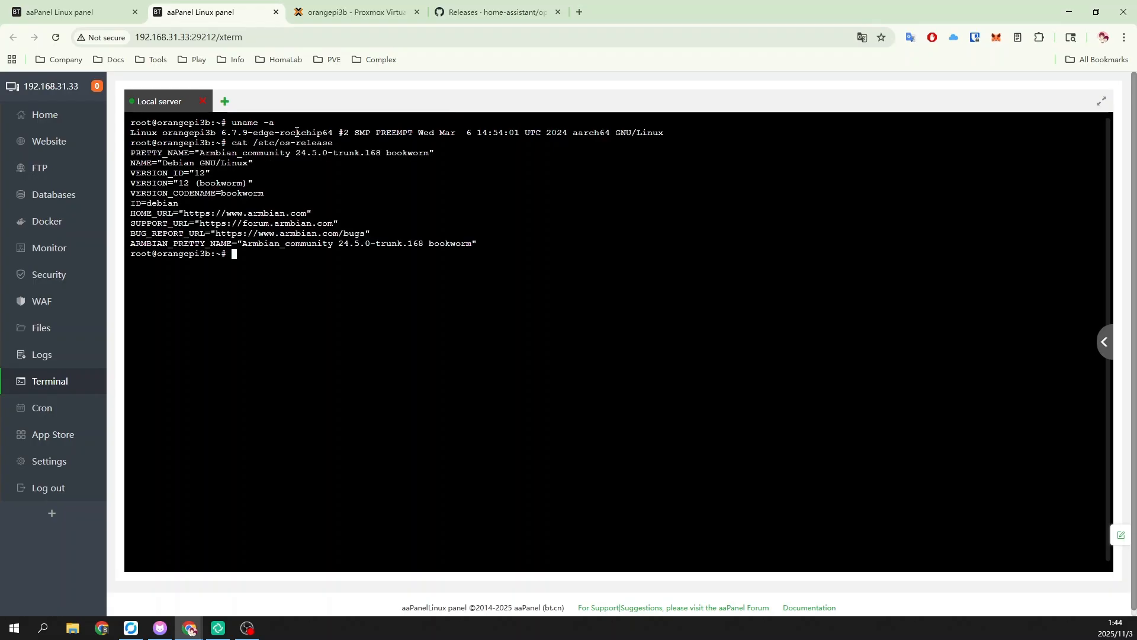
left_click_drag(163, 162, 201, 163)
- Check the orangepi3b node summary in Proxmox: version 8.1.3, 4 CPUs, 1.93 GiB RAM
left_click(533, 12)
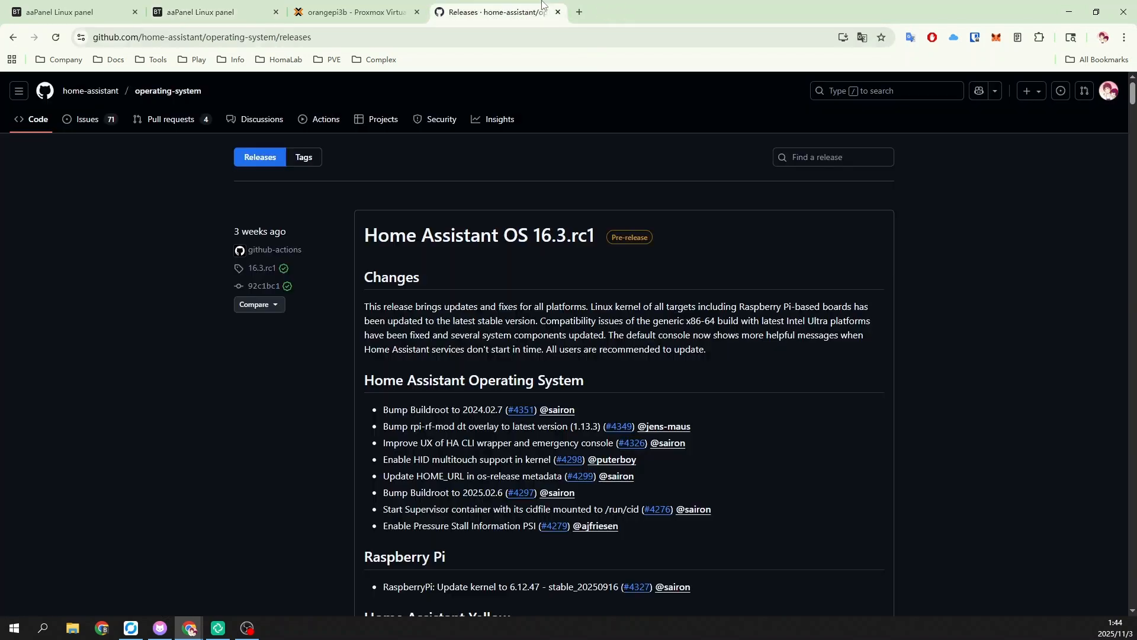
left_click(400, 11)
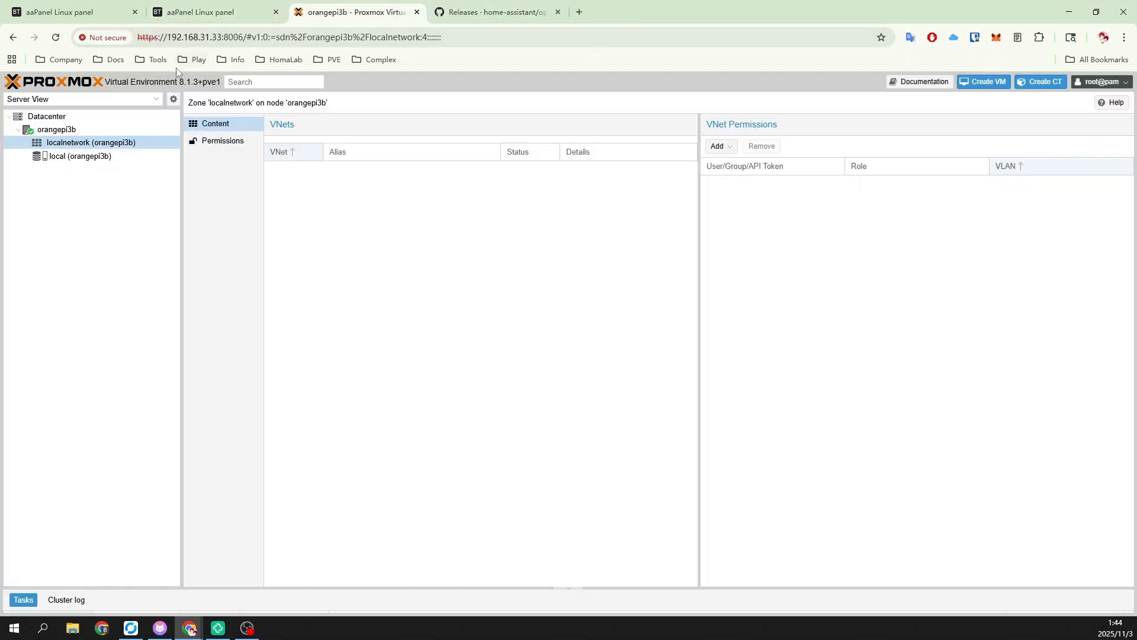
left_click(61, 130)
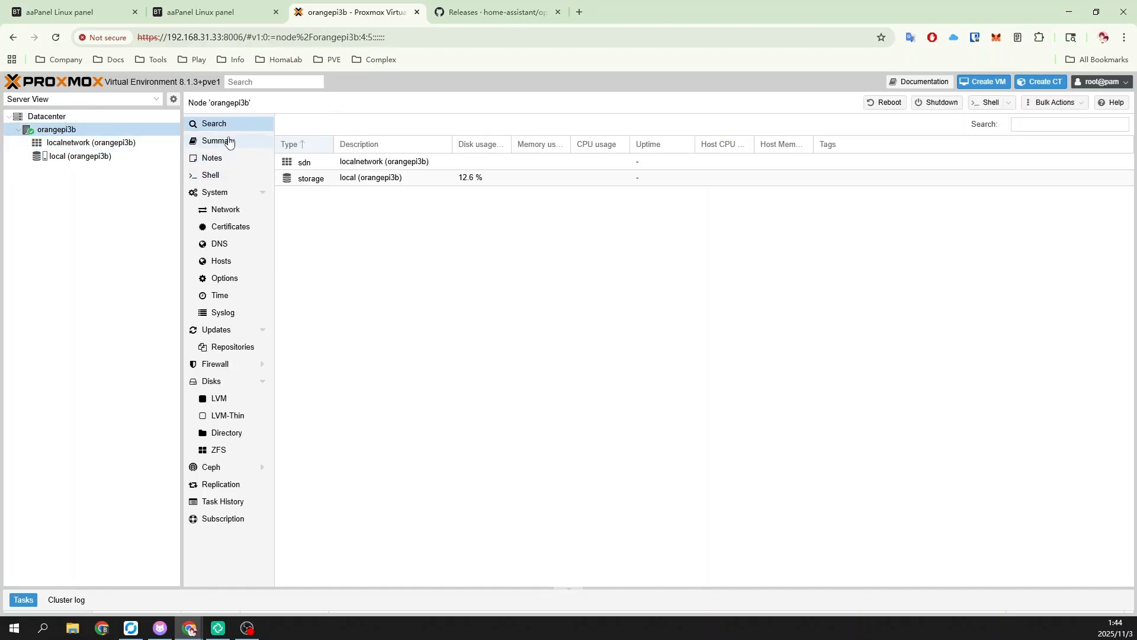
left_click(229, 142)
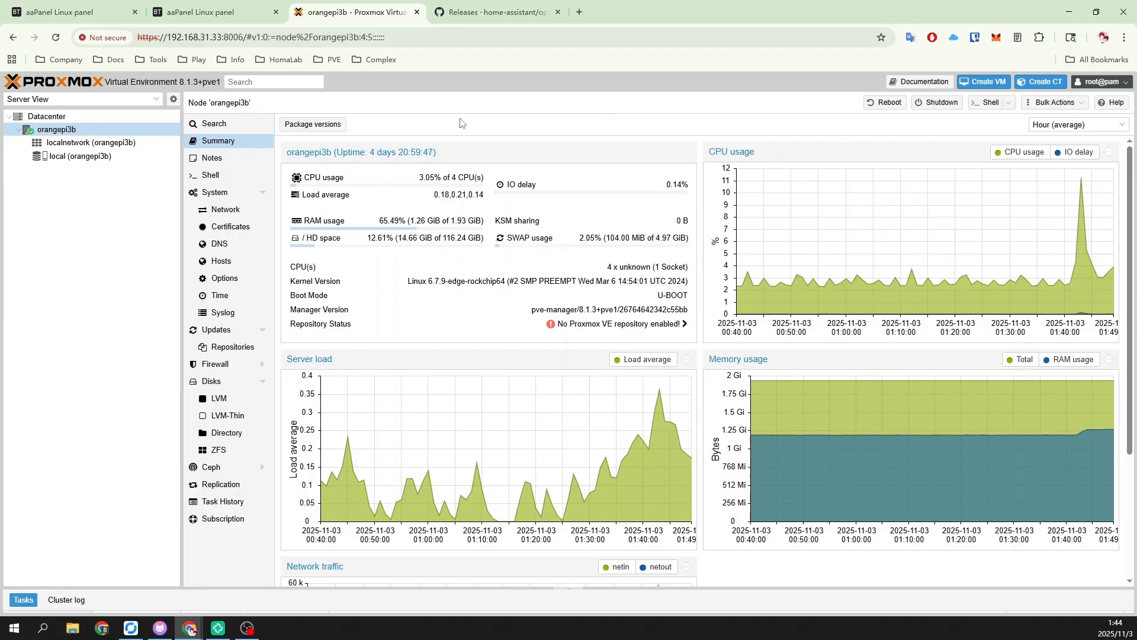
left_click(492, 13)
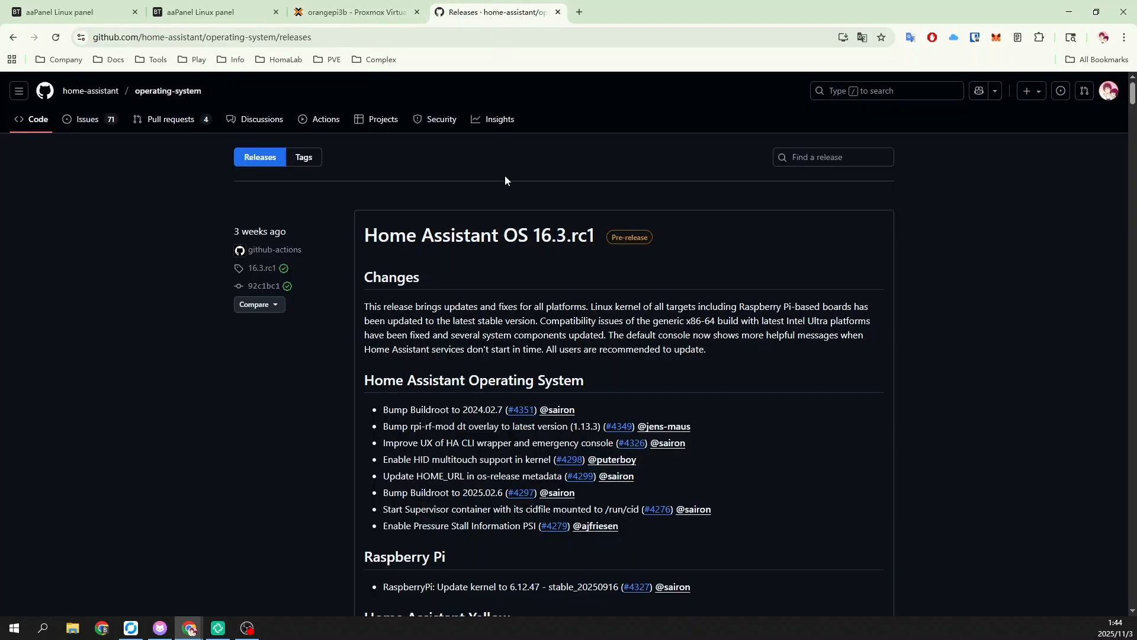
- Expand the 16.3.rc1 Assets and start downloading haos_generic-aarch64-16.3.rc1.qcow2.xz in a new tab
scroll(506, 176, "down", 5)
scroll(506, 173, "down", 16)
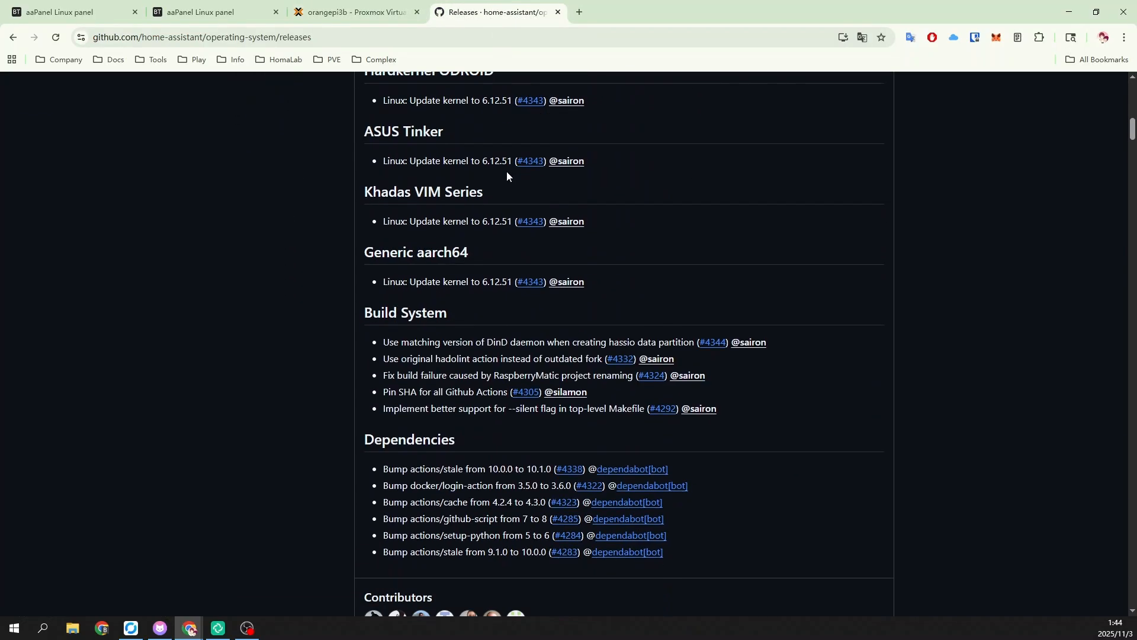
left_click(367, 252)
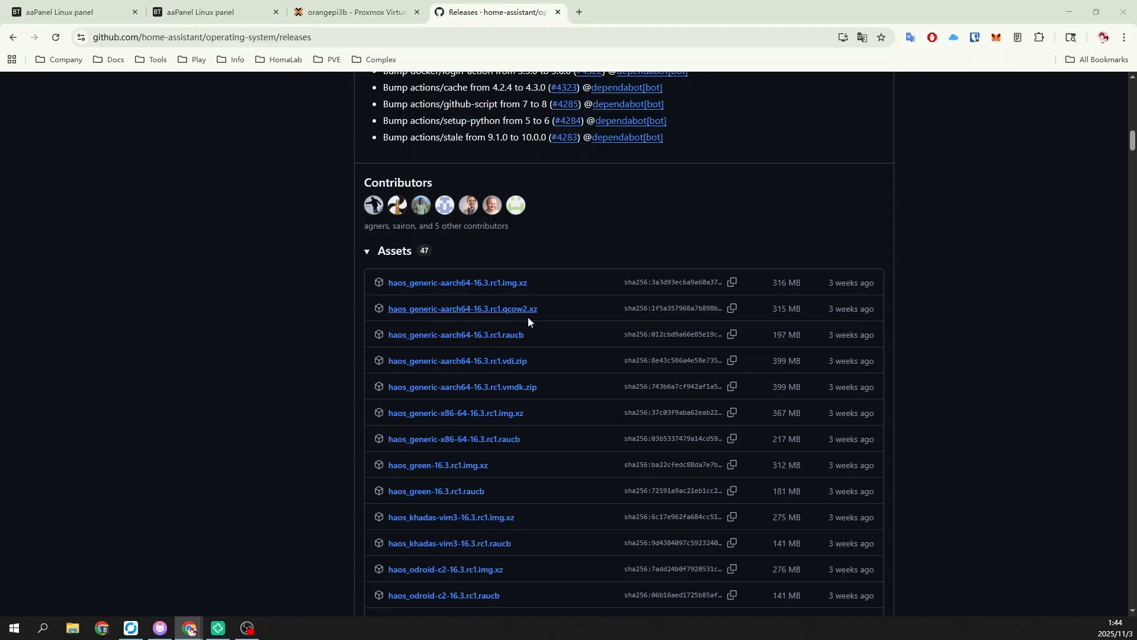
scroll(568, 355, "down", 1)
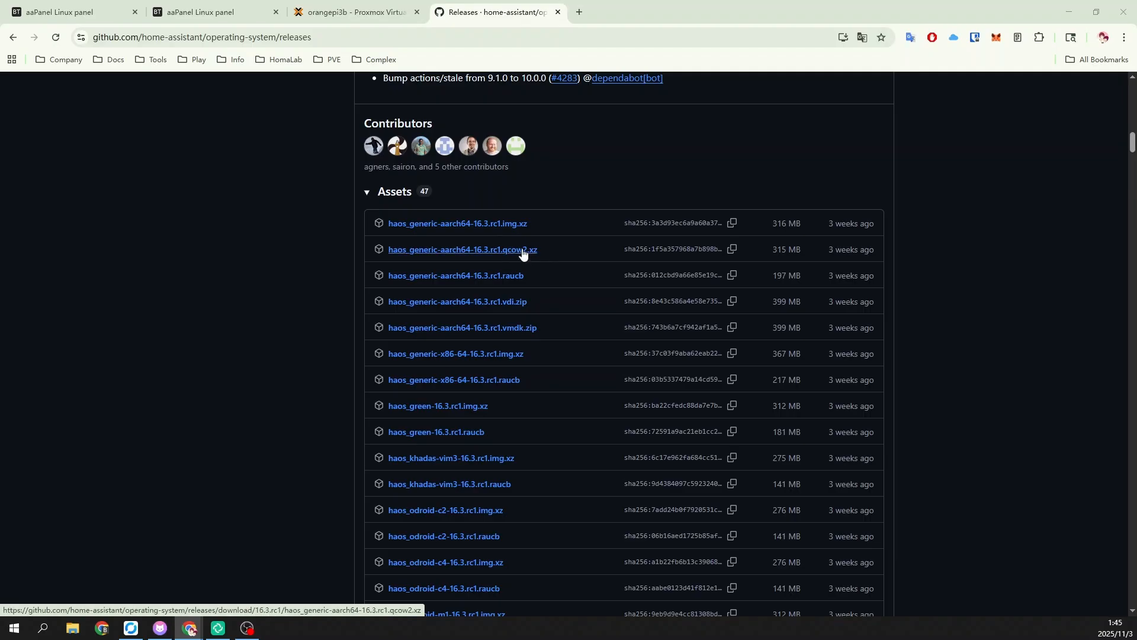
right_click(523, 253)
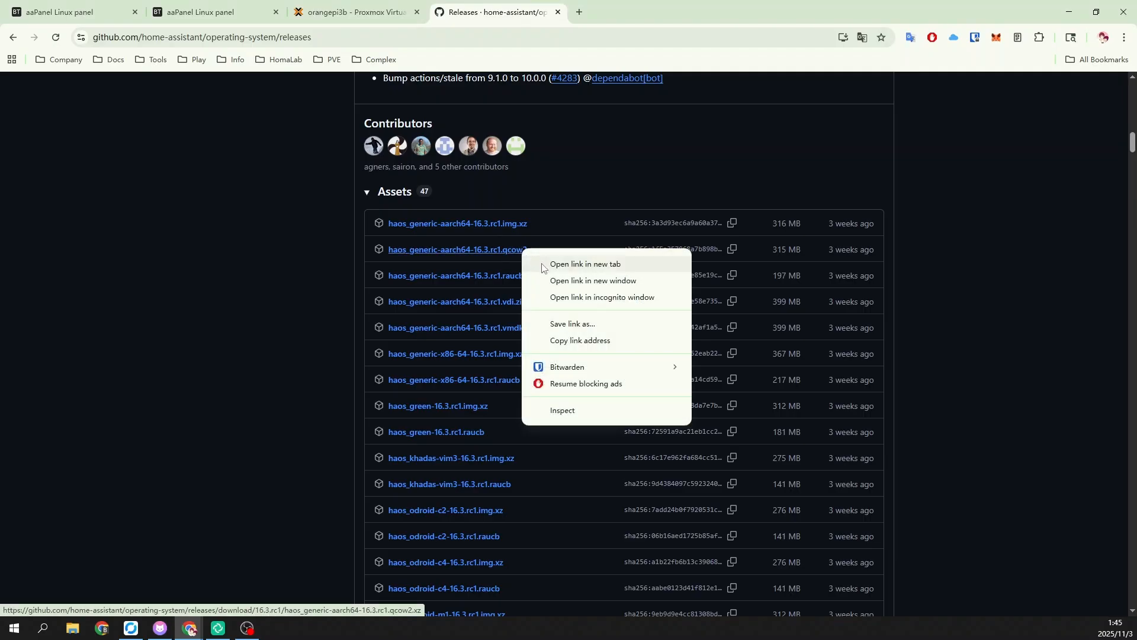
left_click(541, 263)
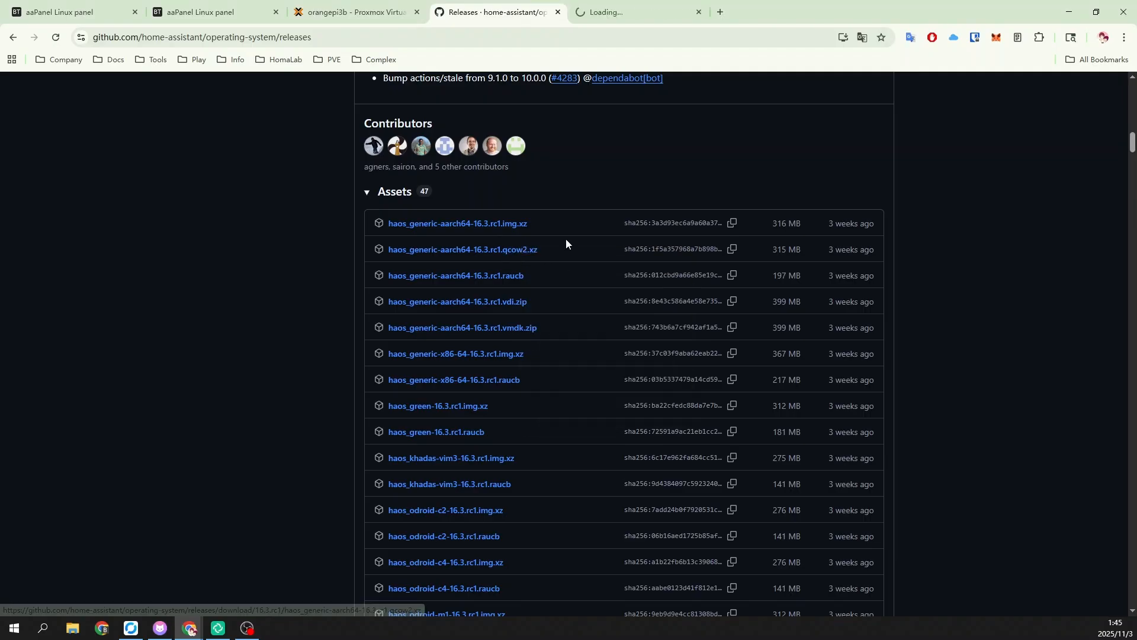
left_click(604, 14)
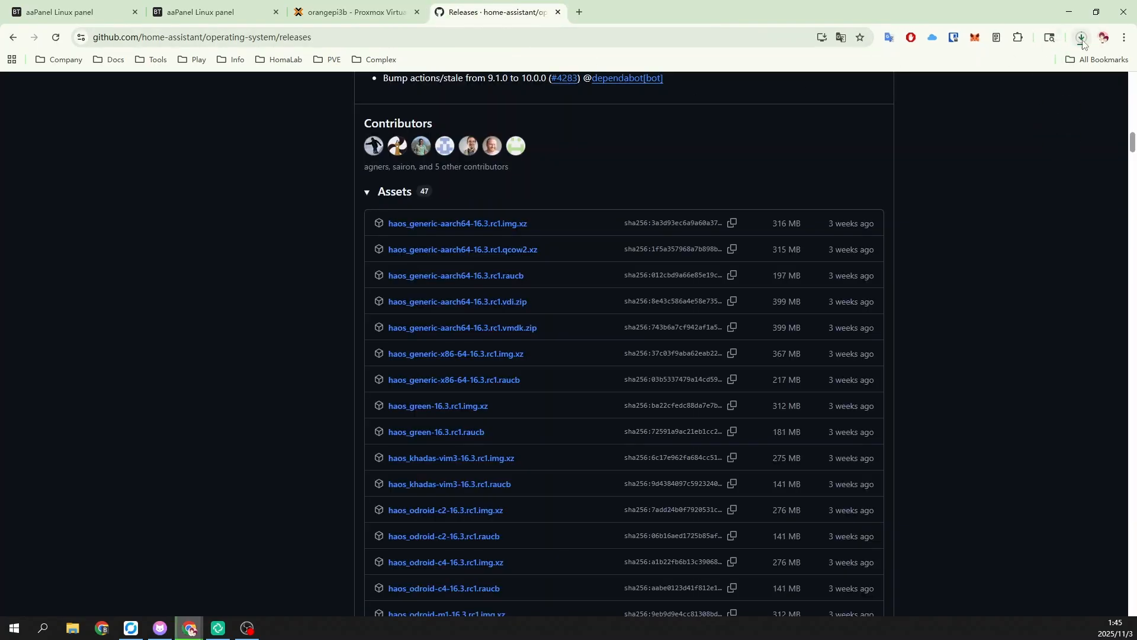
- Wait for the 315 MB download to finish and show it in the Downloads folder
left_click(1082, 41)
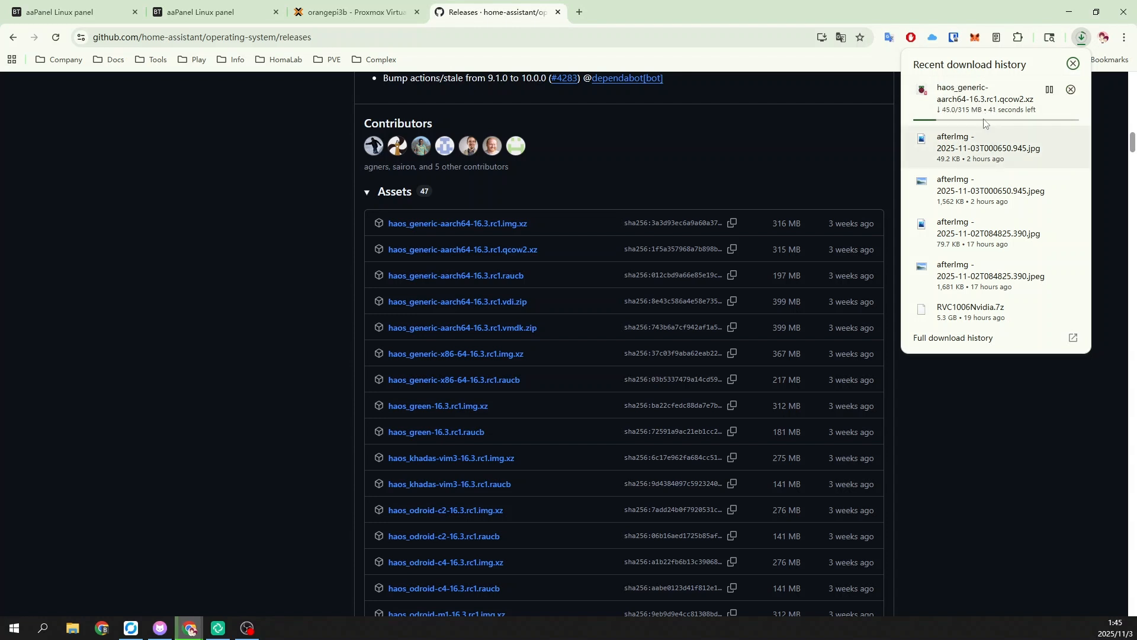
left_click(256, 154)
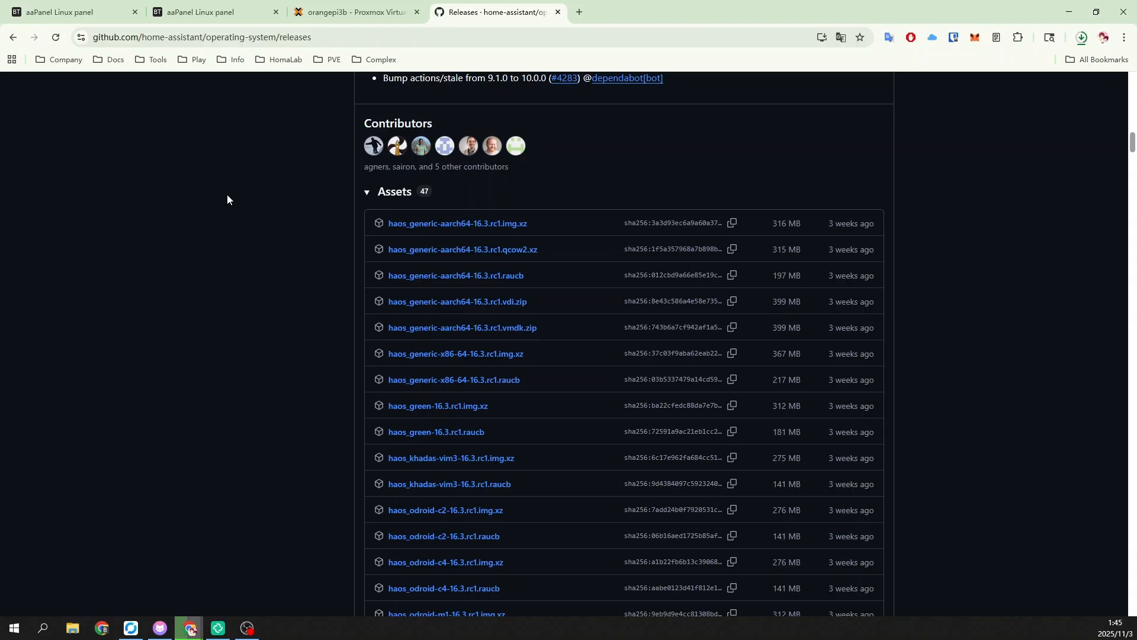
left_click(1082, 38)
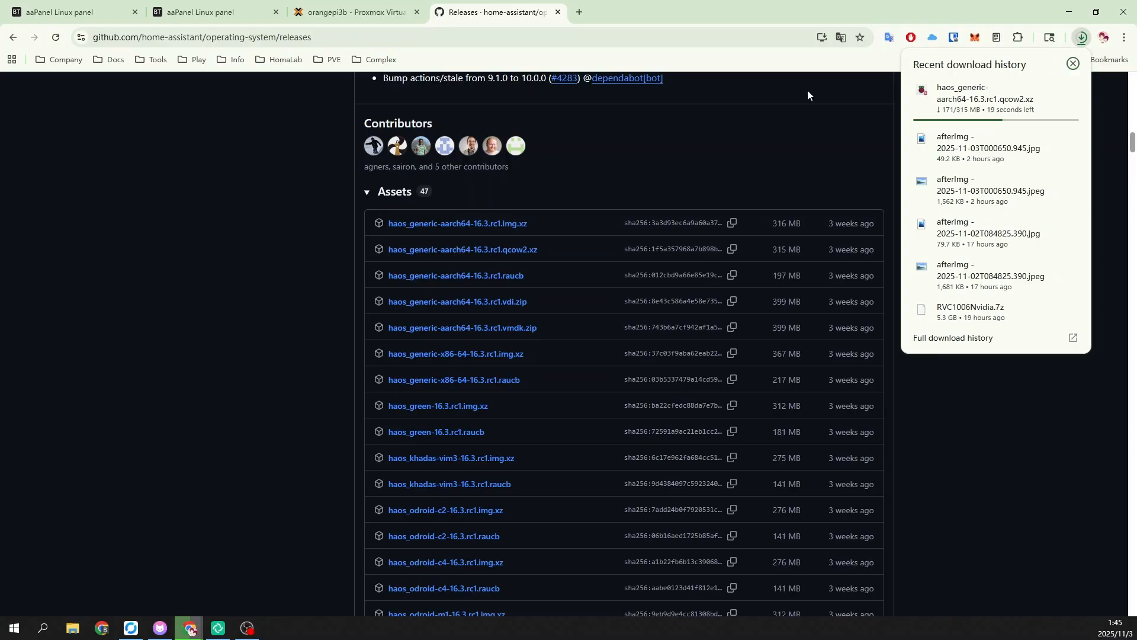
left_click(270, 155)
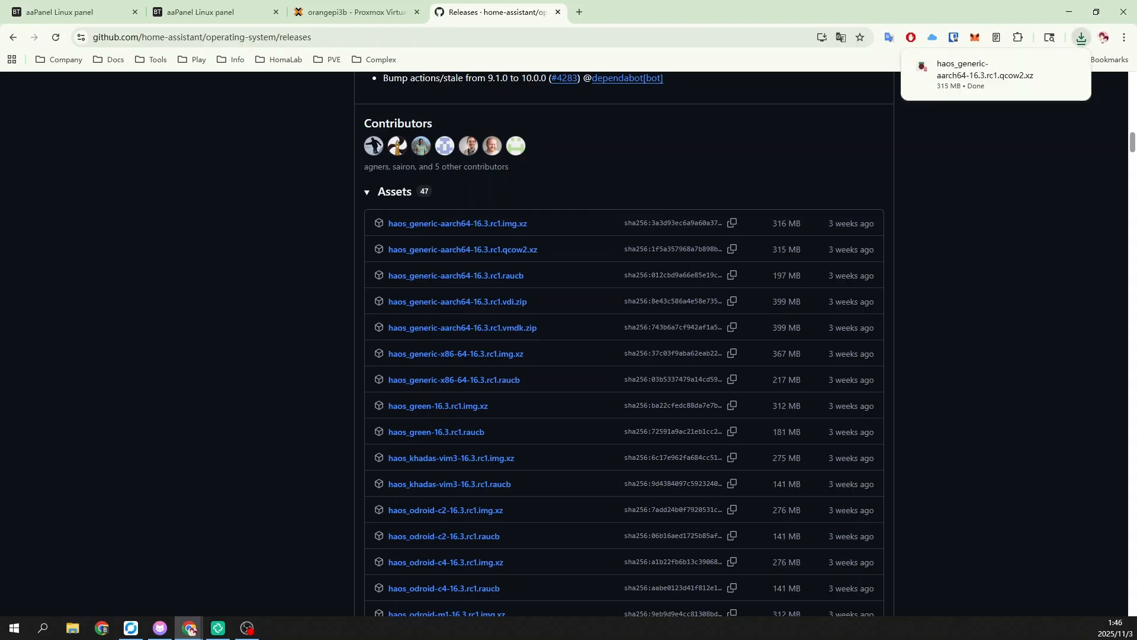
left_click(1047, 68)
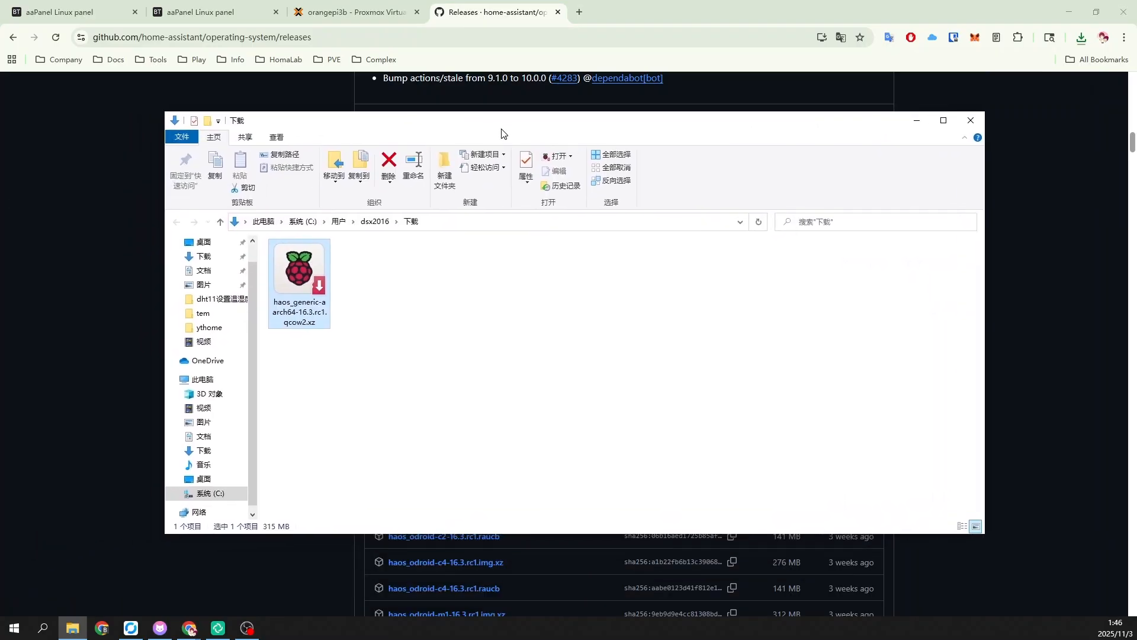
- Extract the qcow2.xz archive with 7-Zip into its own folder
left_click(302, 282)
right_click(302, 282)
mouse_move(374, 323)
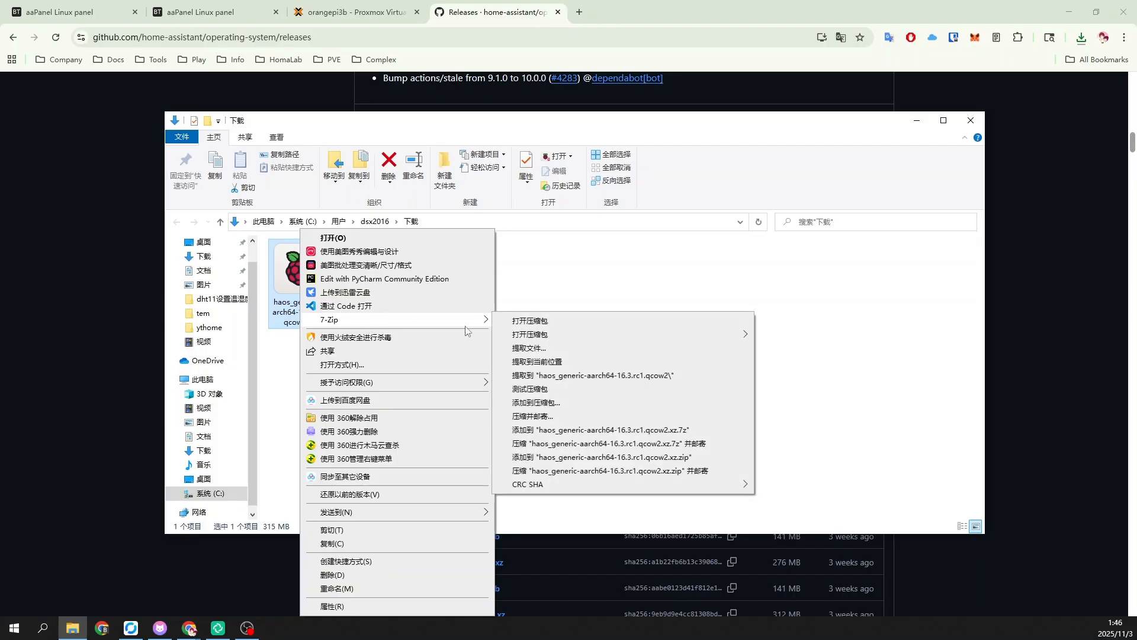
left_click(539, 373)
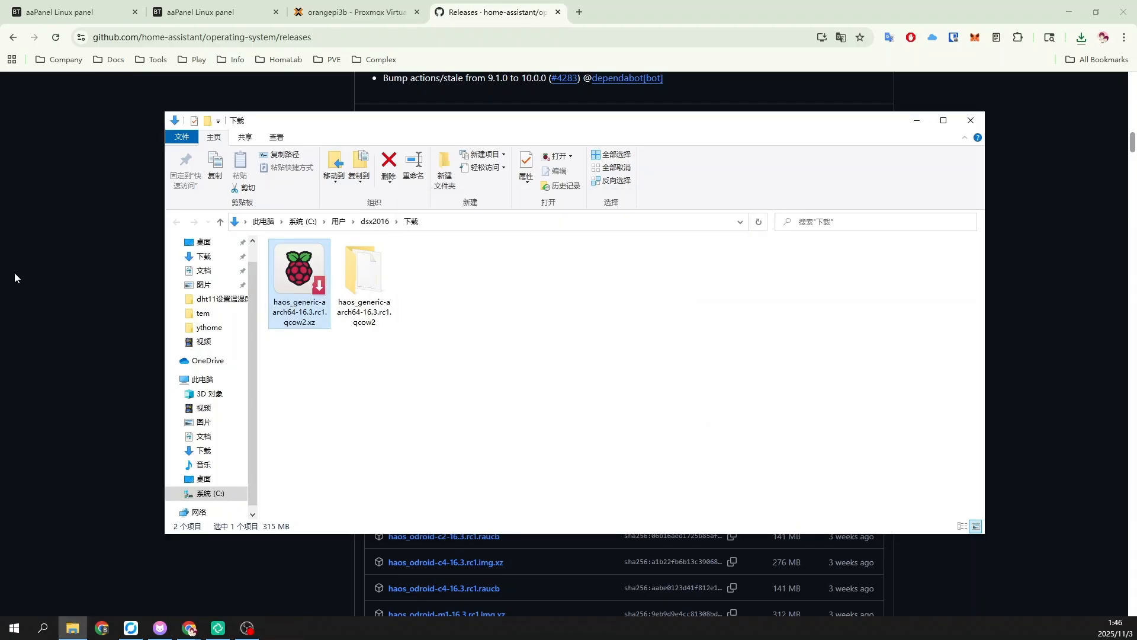
- Confirm the extracted folder holds the 900 MB qcow2 image, then return to the aaPanel dashboard
double_click(362, 277)
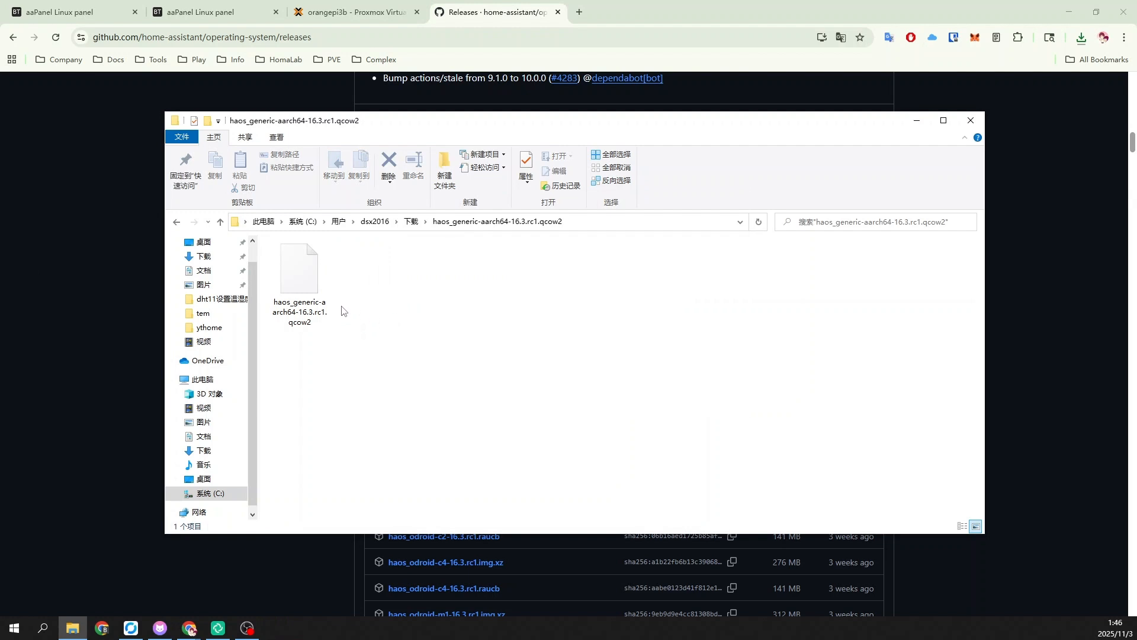
left_click(307, 285)
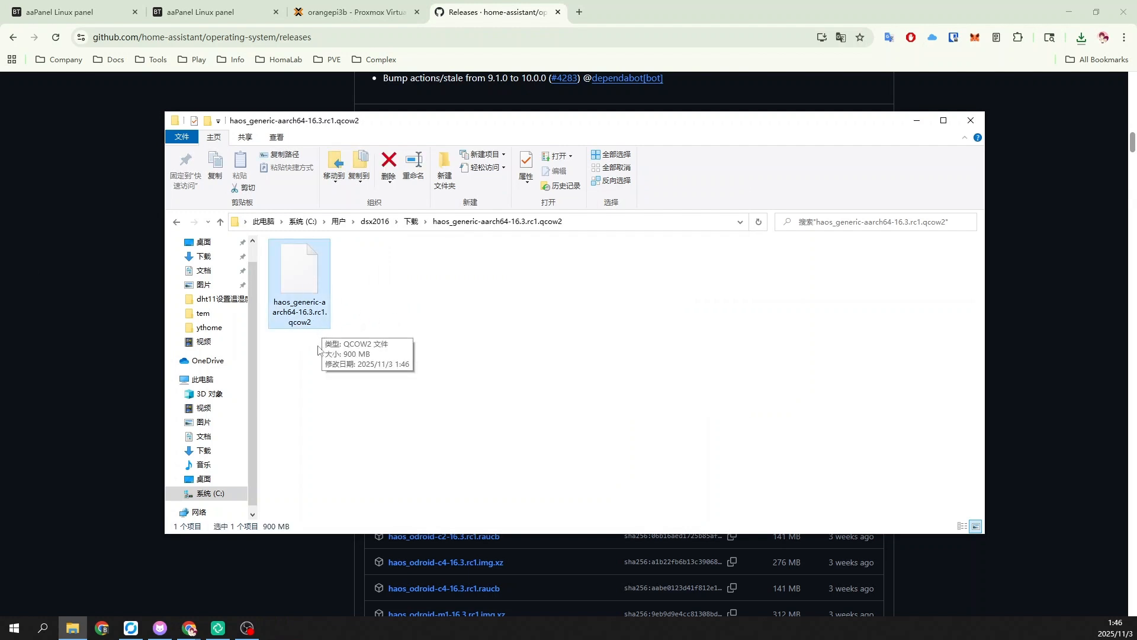
left_click(380, 414)
left_click(101, 294)
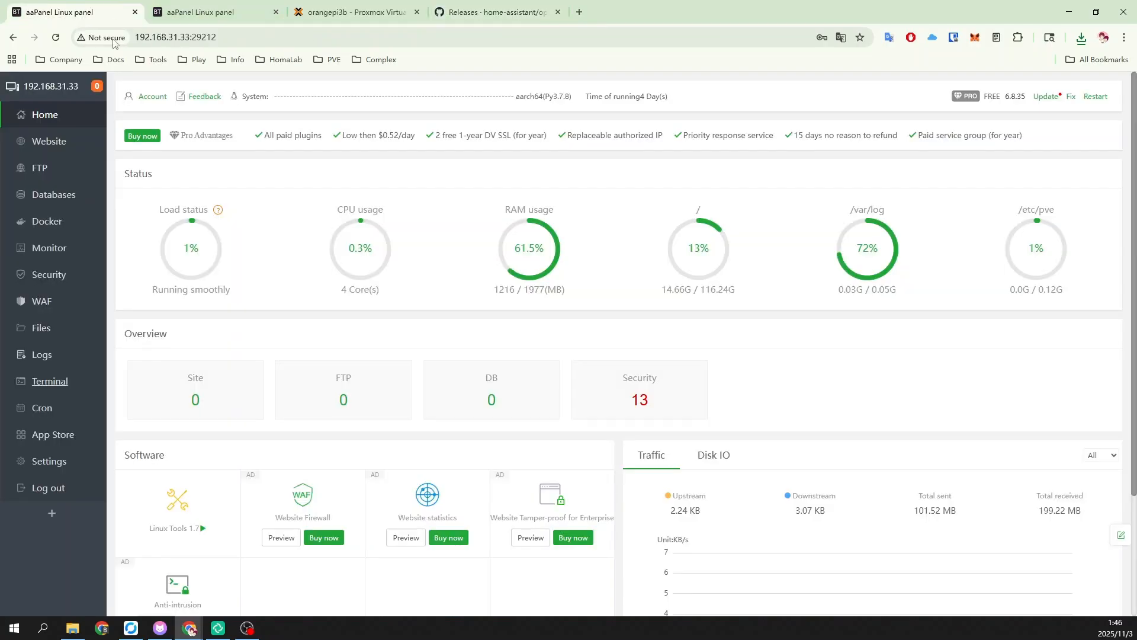
- Open aaPanel's Files page in a new tab and go to the /home/files folder
left_click(109, 12)
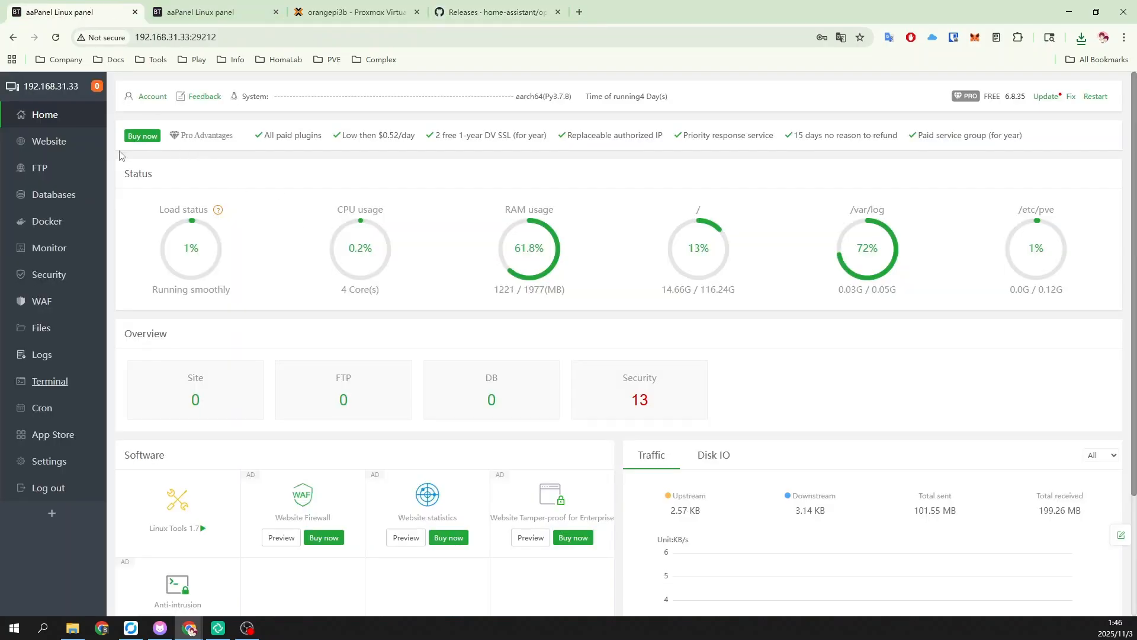
right_click(69, 333)
left_click(104, 337)
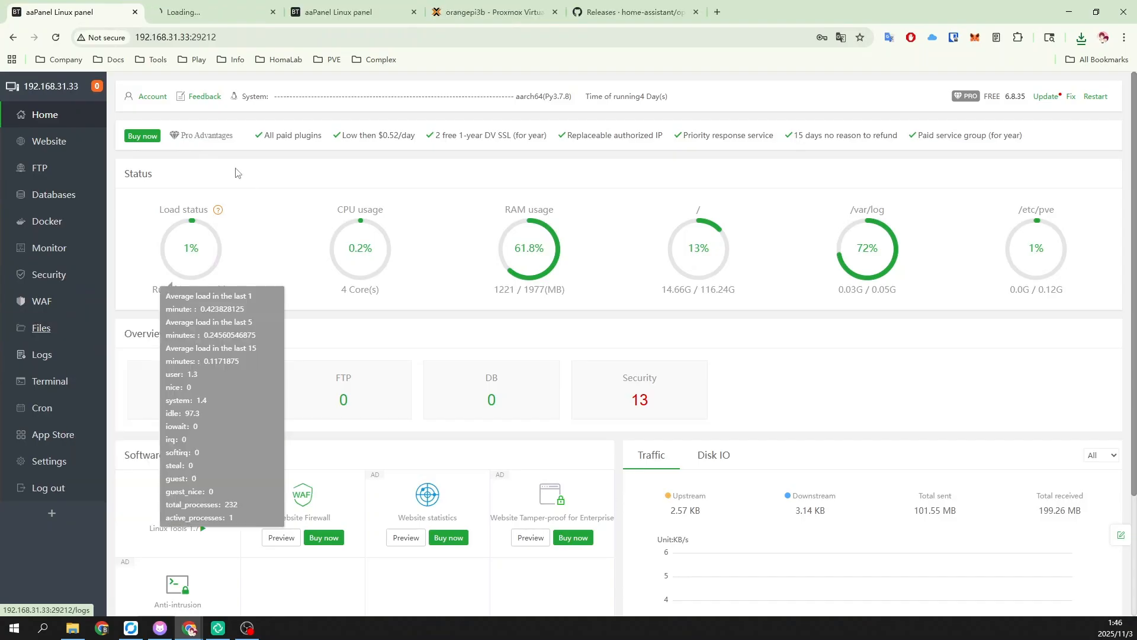
left_click(210, 12)
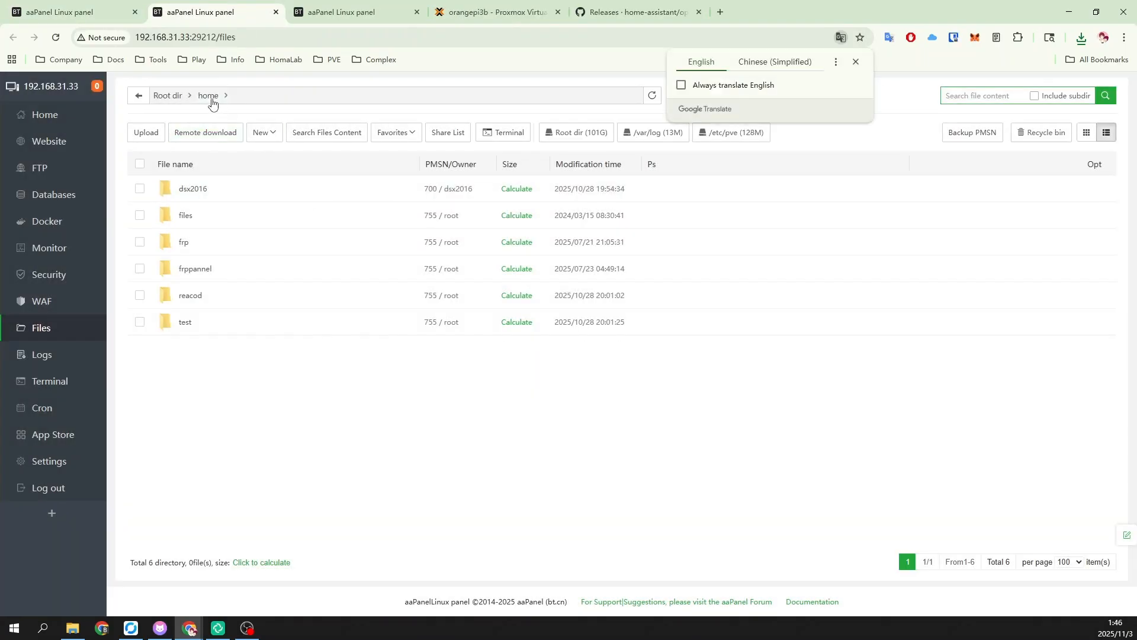
left_click(187, 223)
left_click(187, 223)
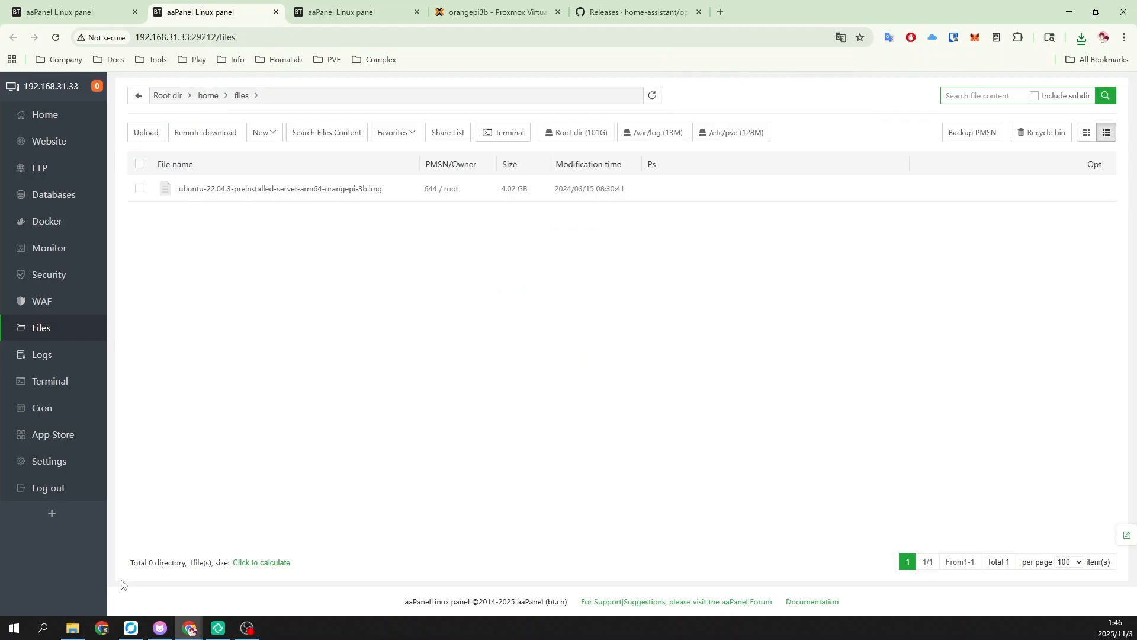
- Drag the haos qcow2 image from Explorer into /home/files and upload the 900.44 MB file
left_click(73, 628)
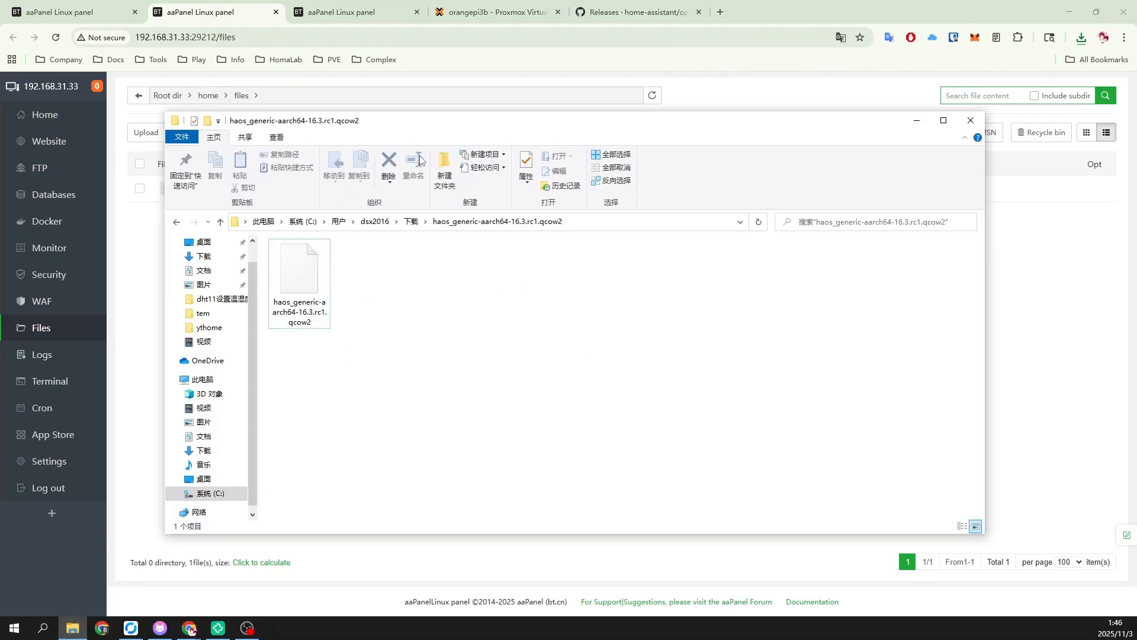
left_click(296, 283)
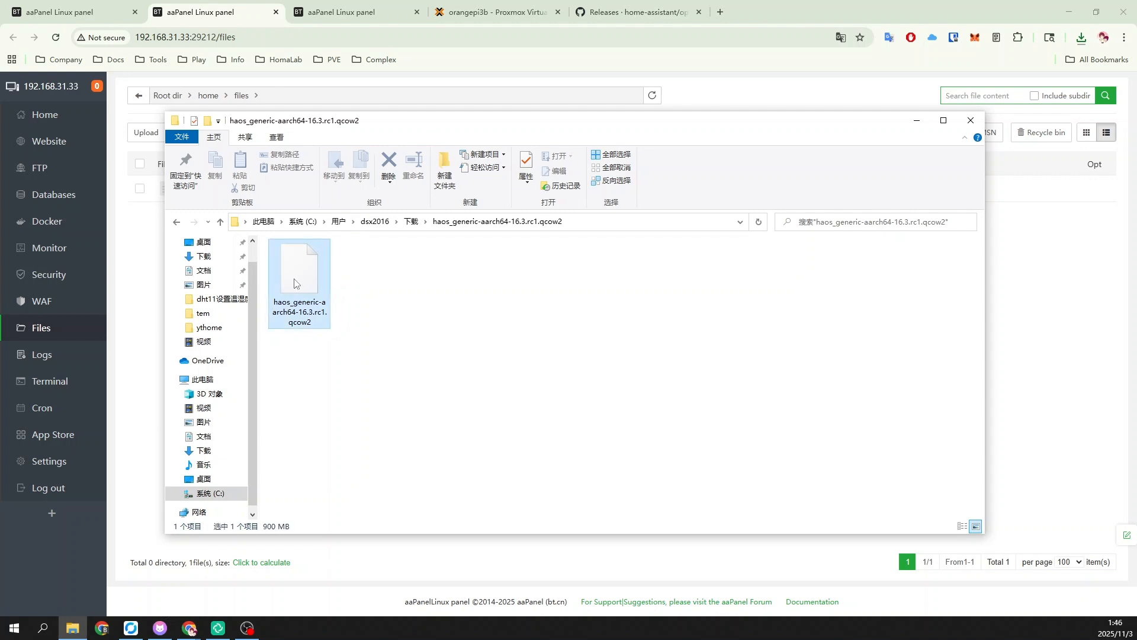
left_click_drag(295, 283, 142, 282)
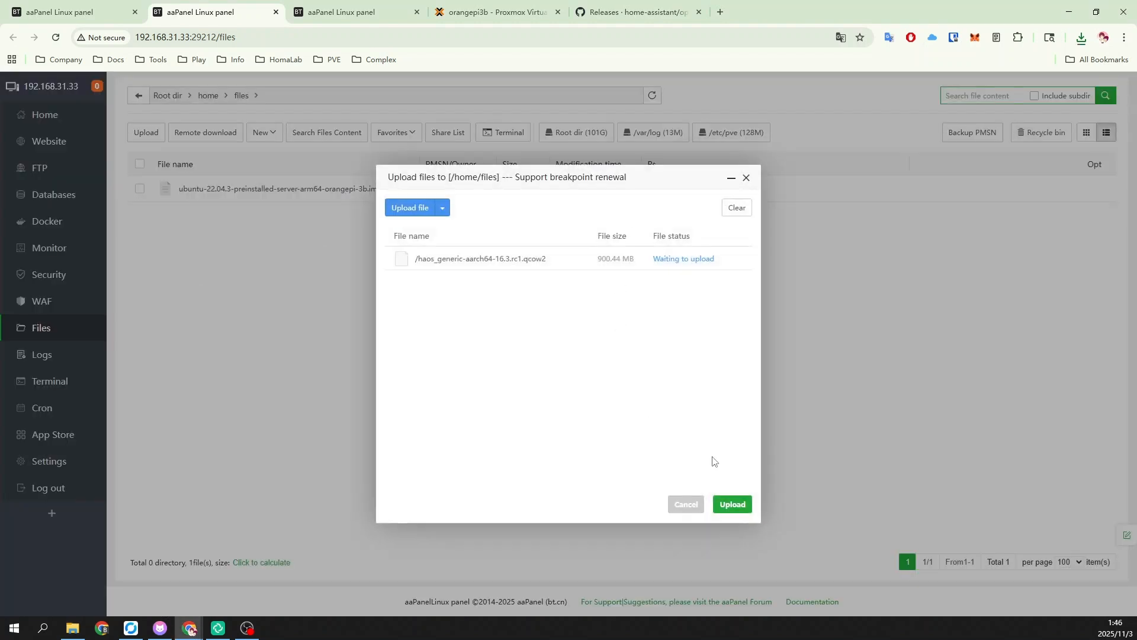
left_click(733, 505)
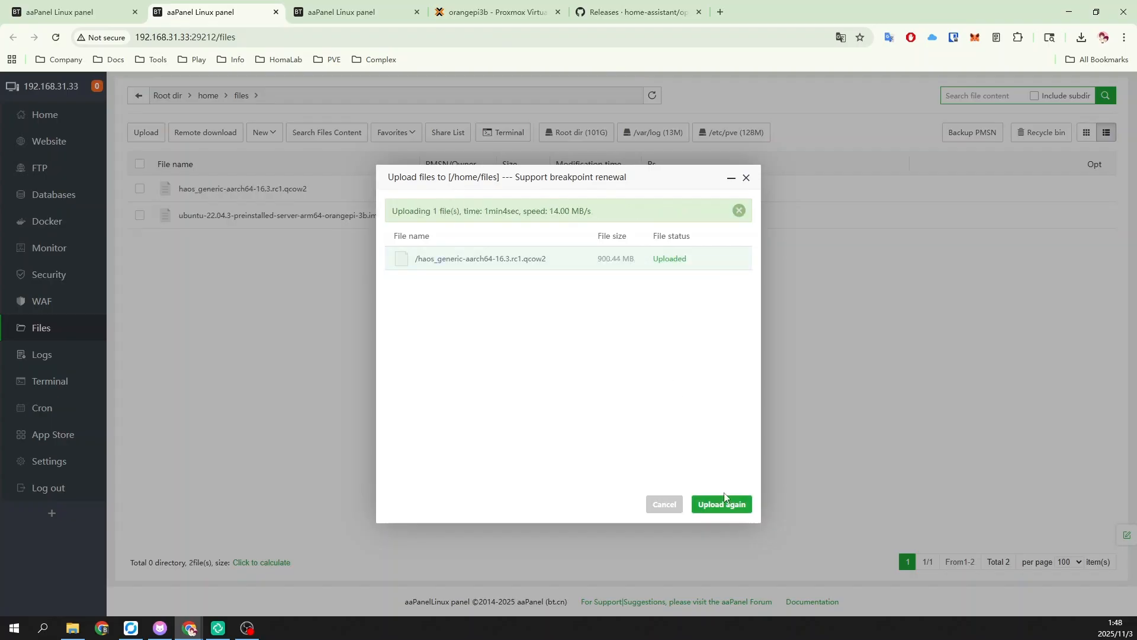
left_click(746, 178)
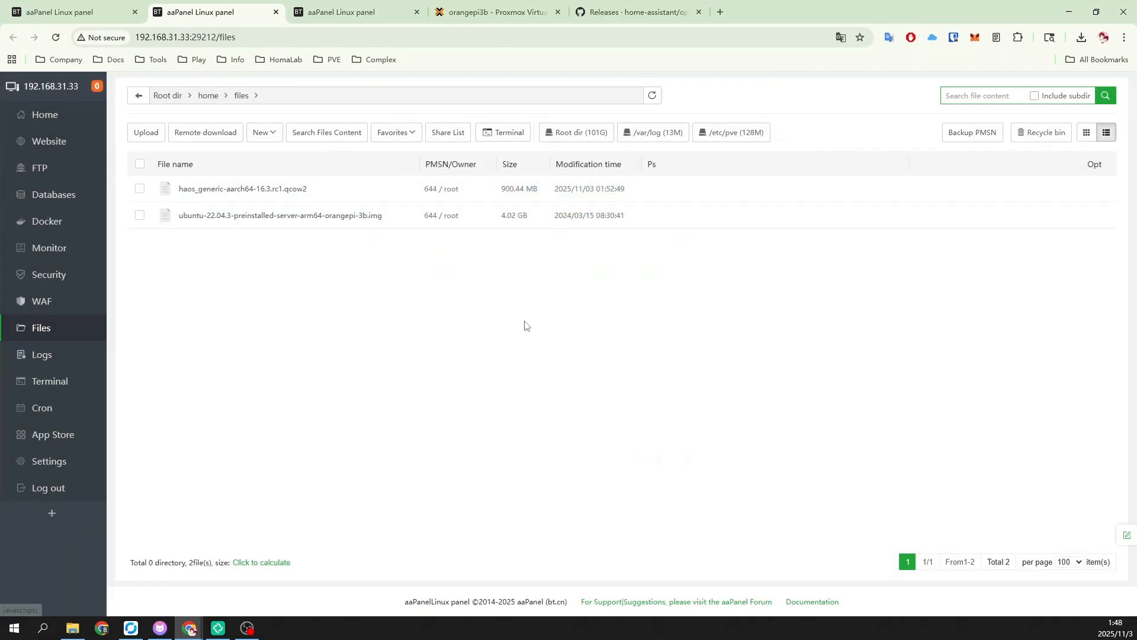
left_click(503, 16)
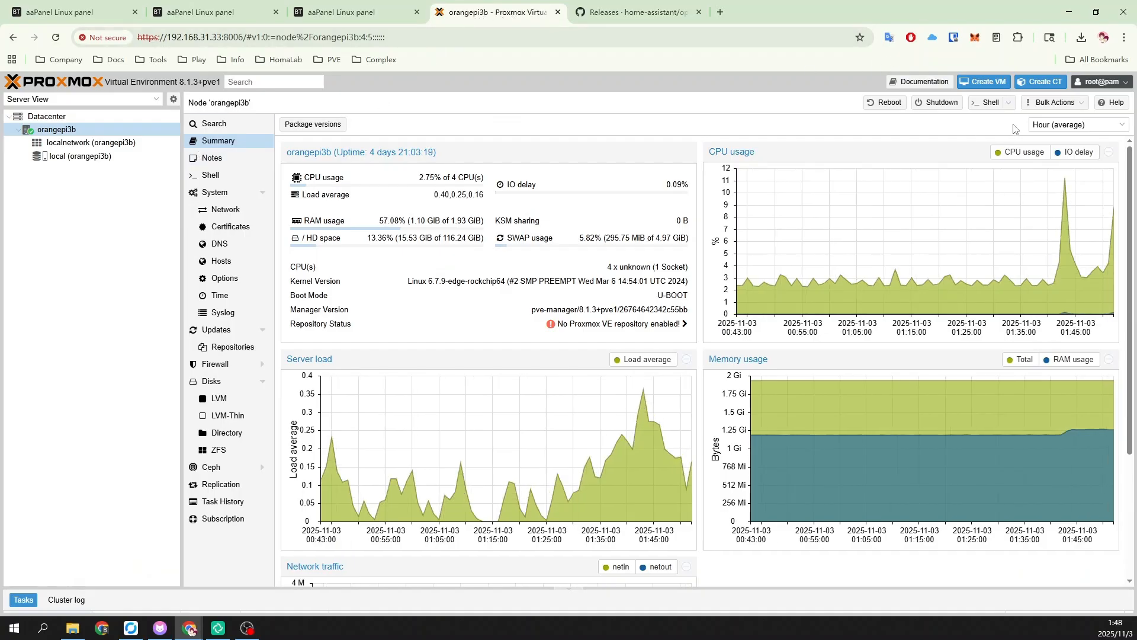
- Start a new VM 100 named haos with advanced options and no installation media
left_click(988, 83)
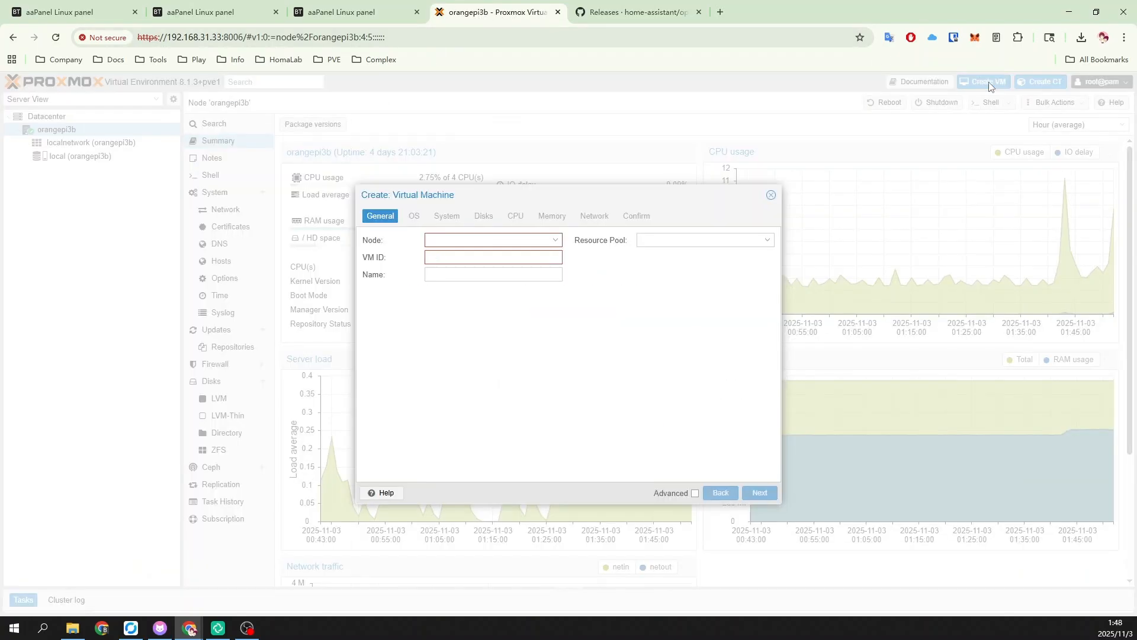
left_click(455, 278)
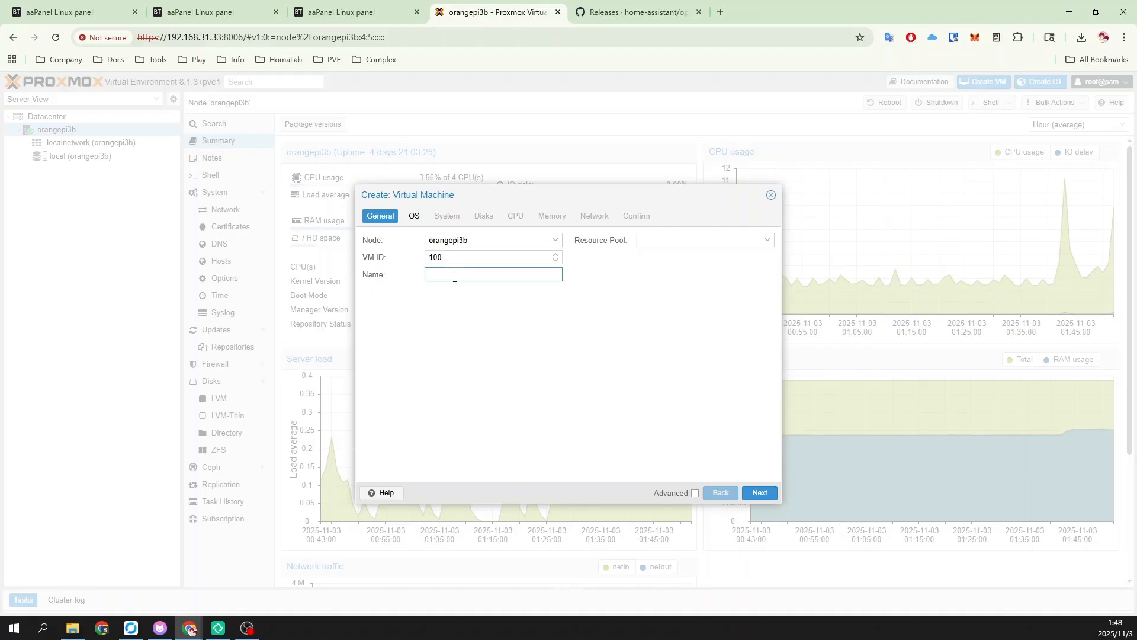
type("haos")
left_click(695, 493)
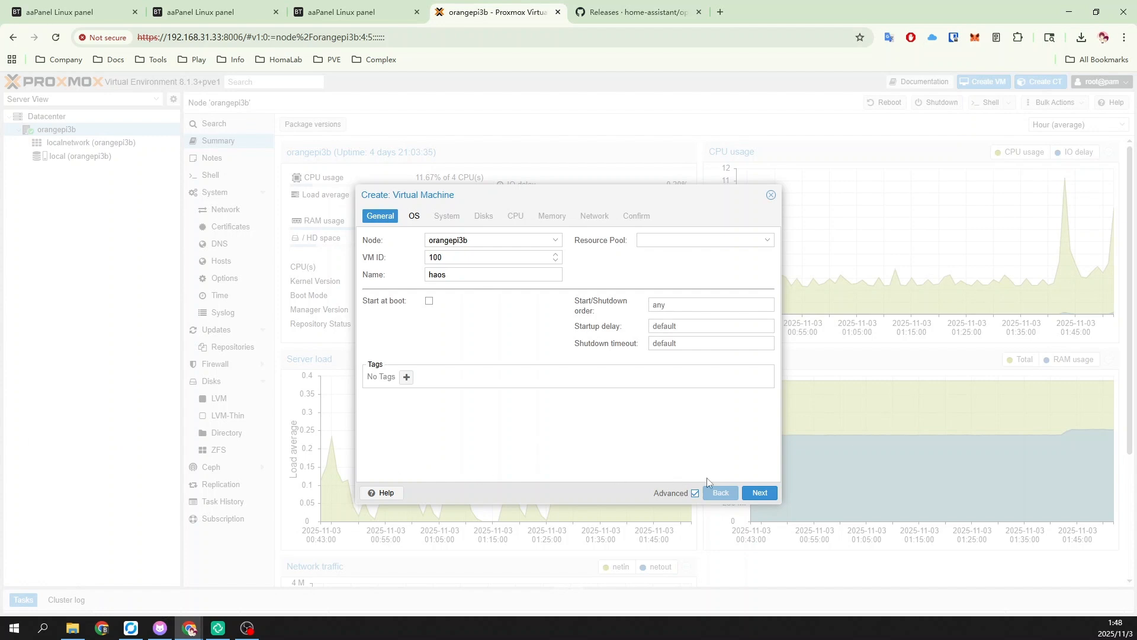
left_click(761, 495)
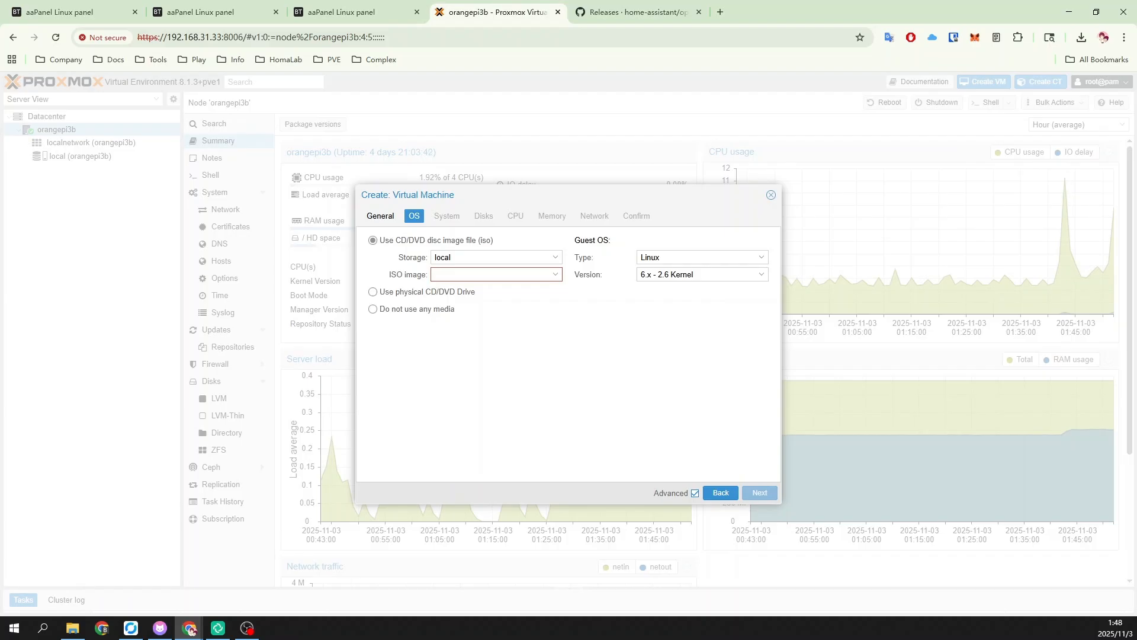
left_click(373, 309)
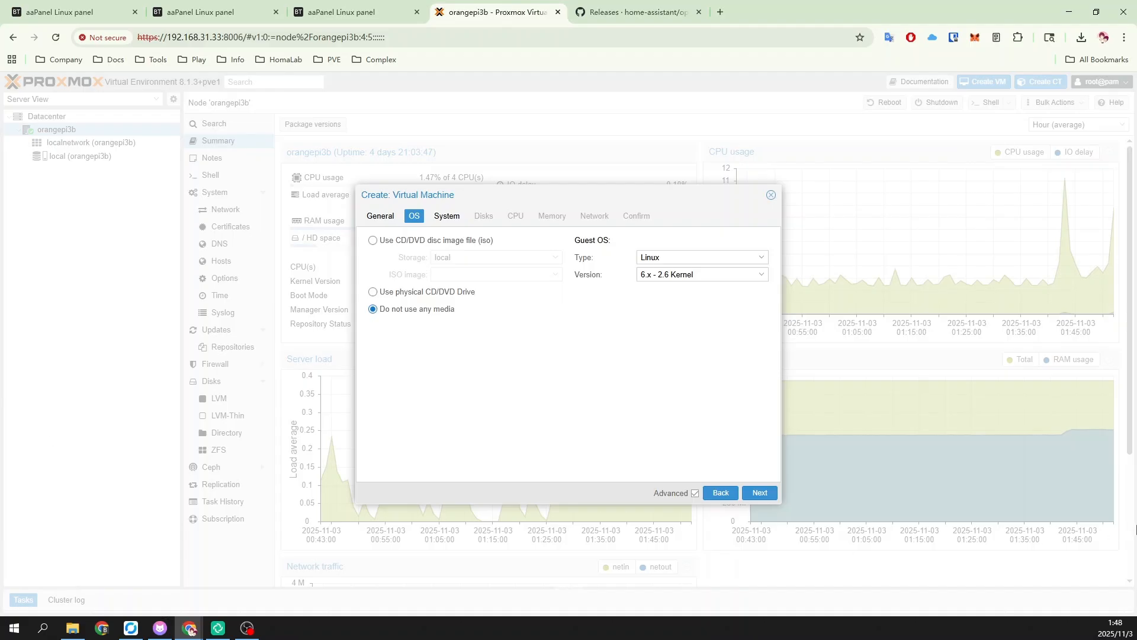
- Keep the Default (virt) machine and use OVMF (UEFI) firmware with the EFI disk on local storage
left_click(760, 495)
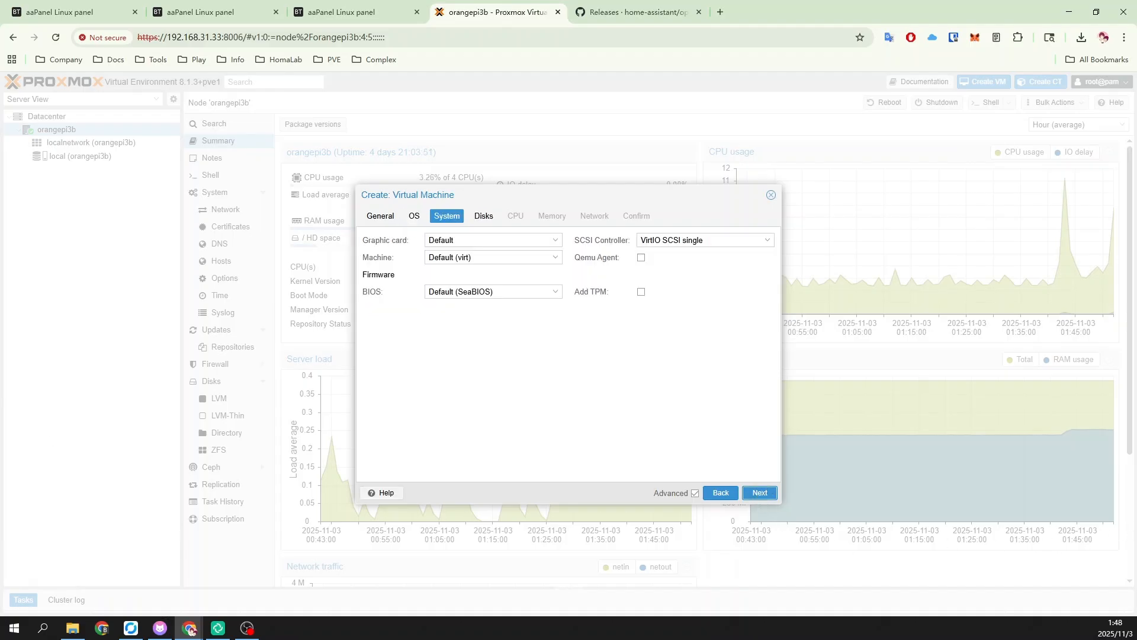
left_click(479, 258)
left_click(479, 259)
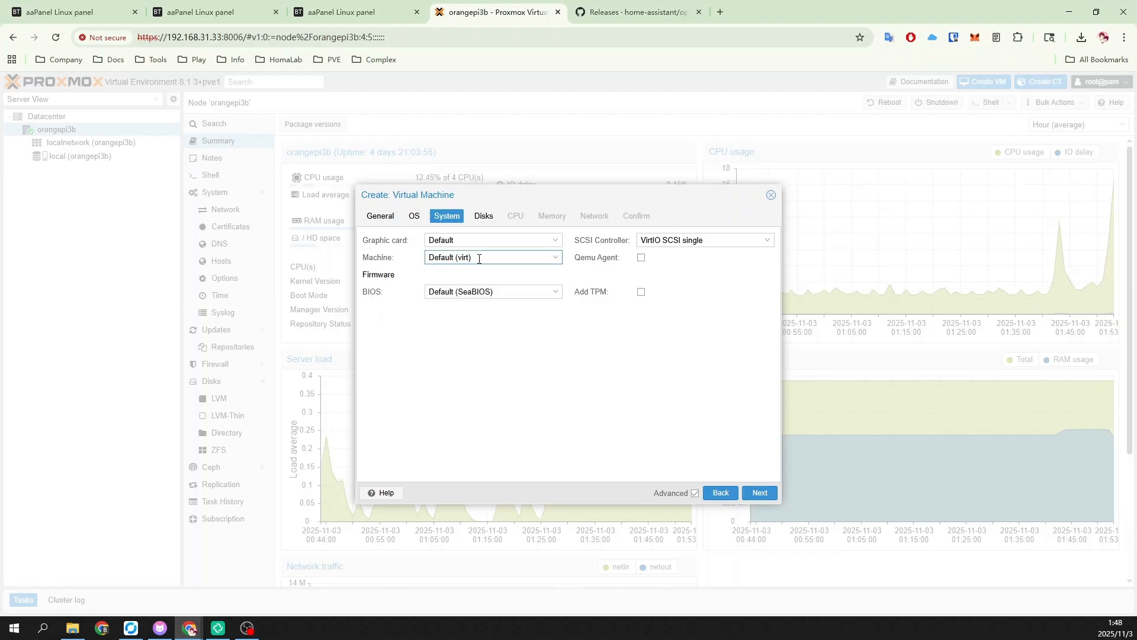
left_click(456, 291)
left_click(457, 329)
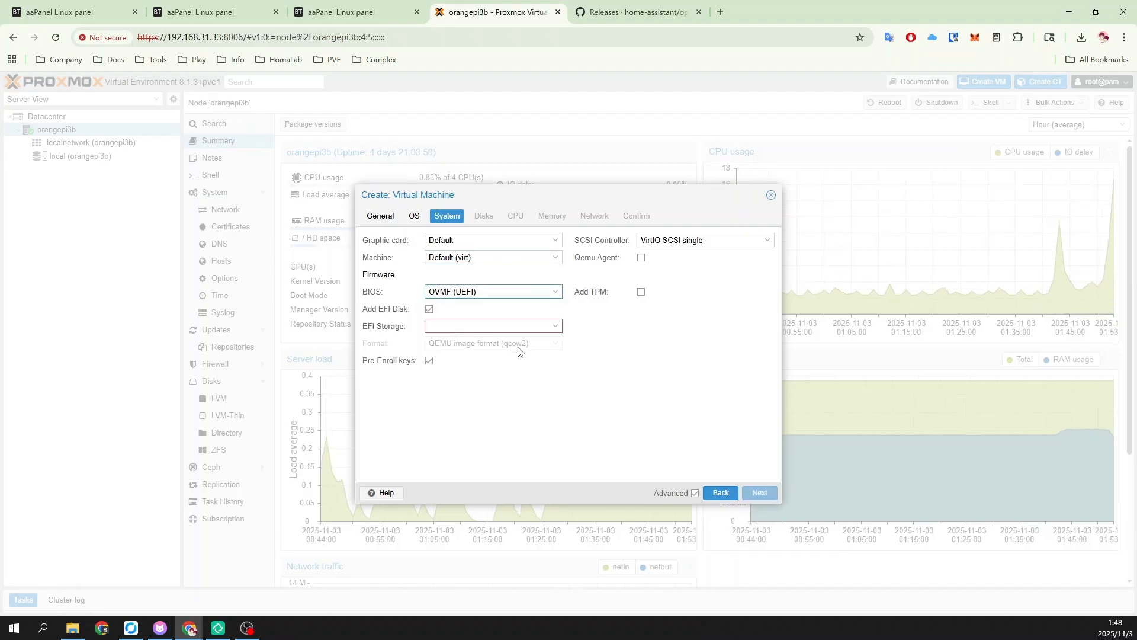
left_click(464, 326)
left_click(446, 356)
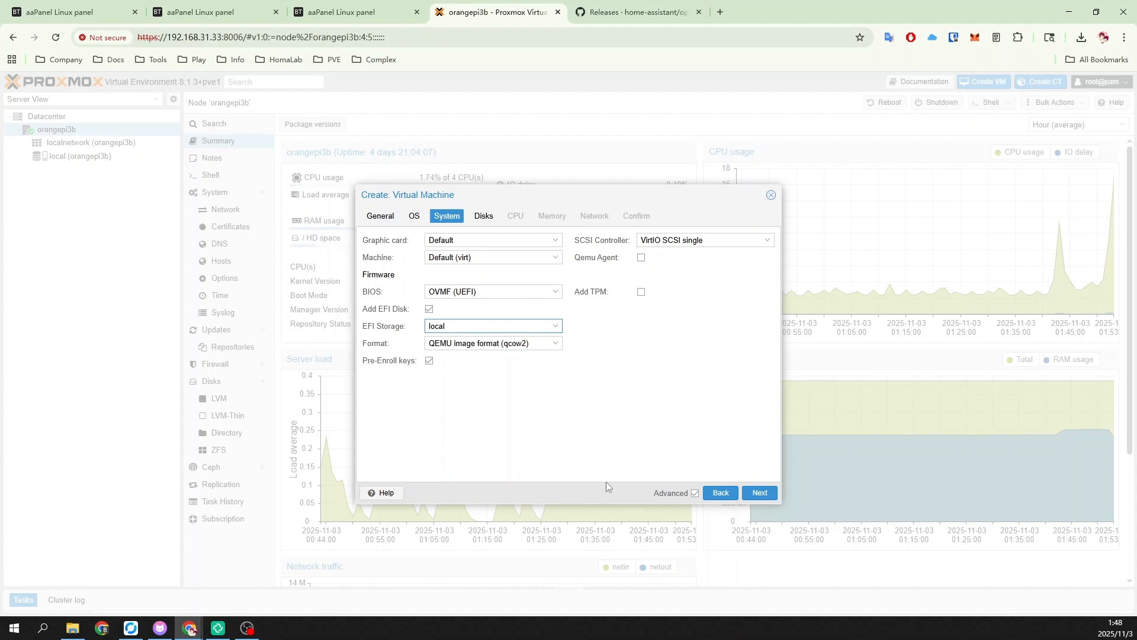
left_click(762, 495)
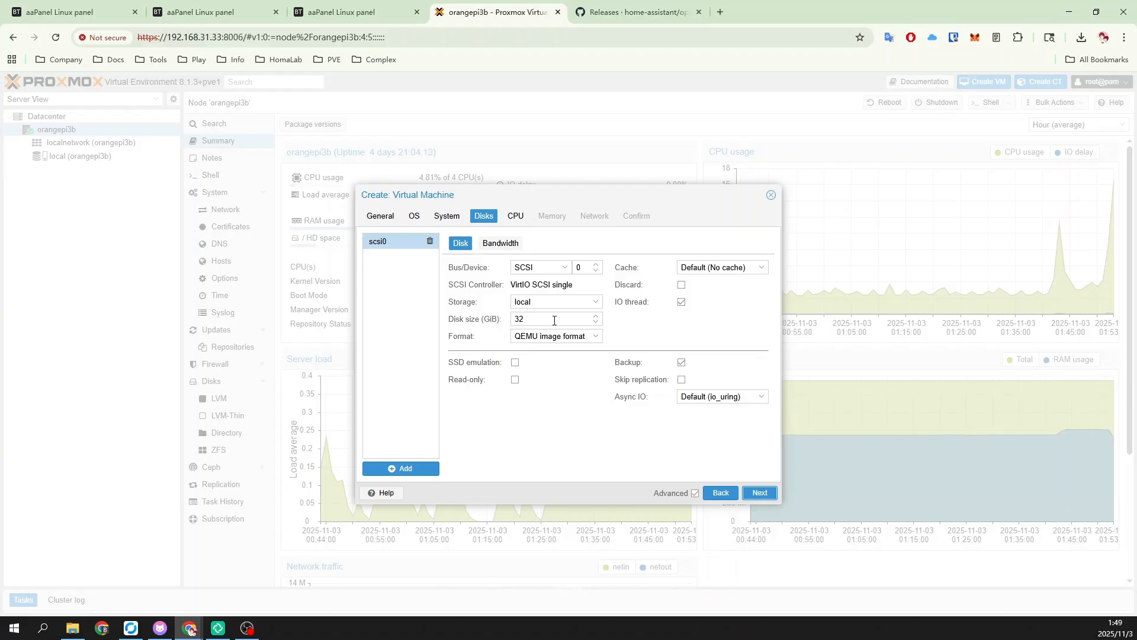
- Set the VM's disk size to 6 GiB
left_click_drag(551, 320, 494, 326)
type("6")
left_click(748, 494)
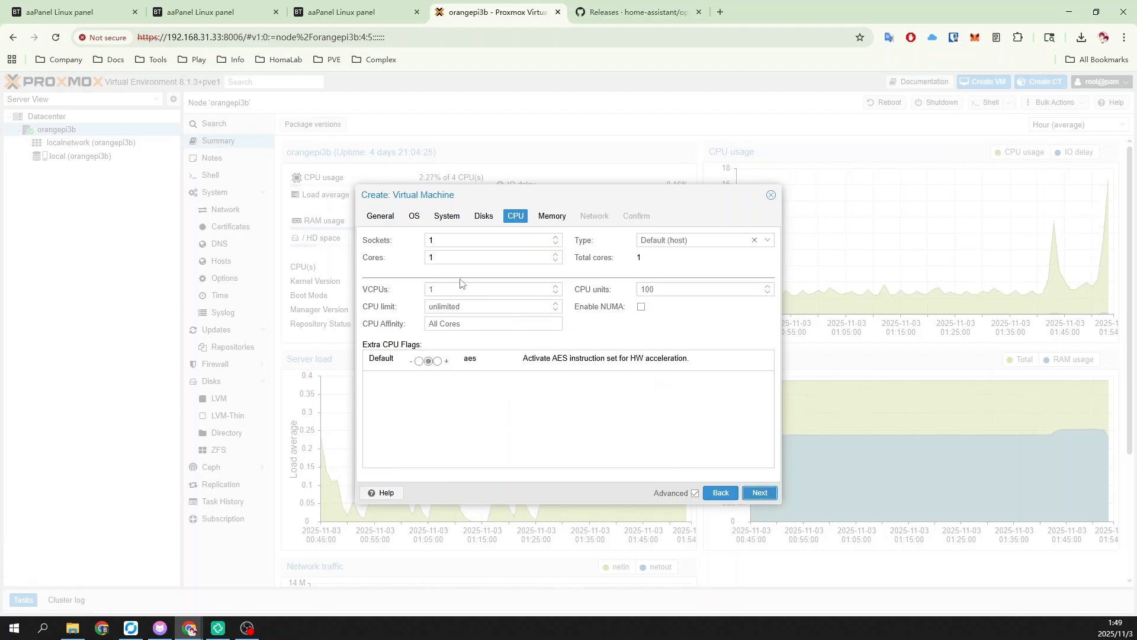
- Give the VM 2 CPU cores of type host
left_click(396, 261)
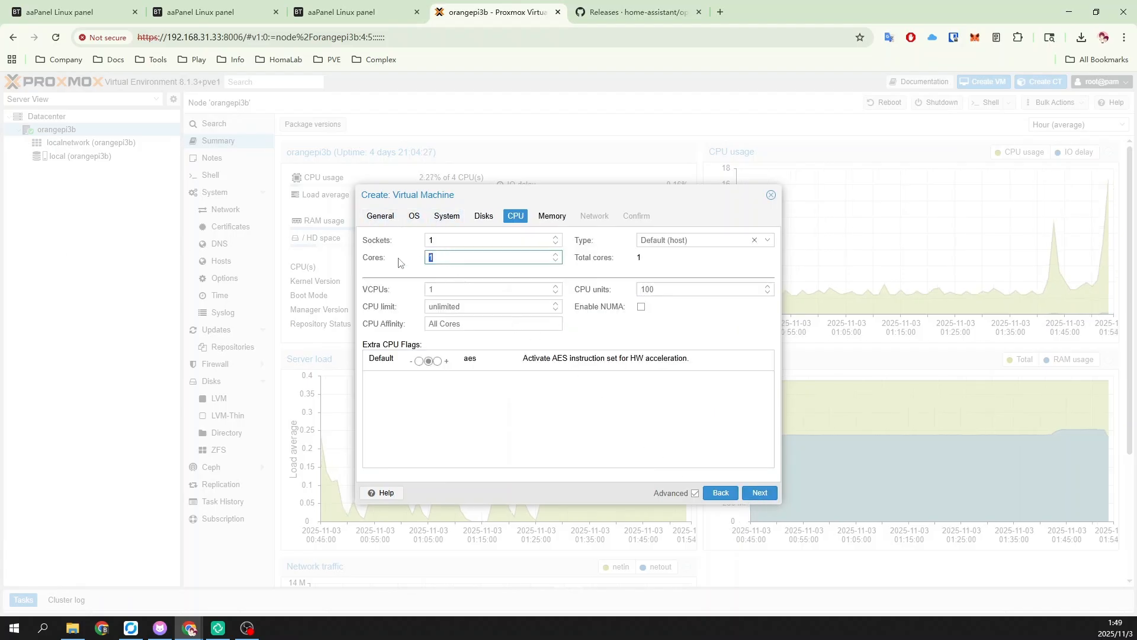
type("2")
left_click(695, 241)
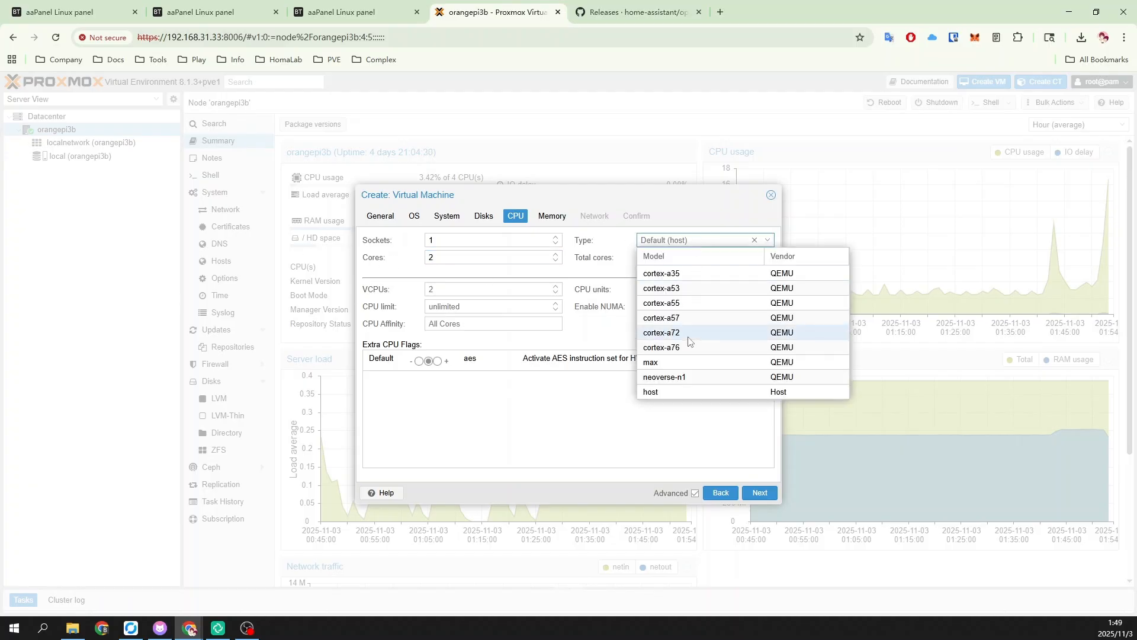
left_click(667, 391)
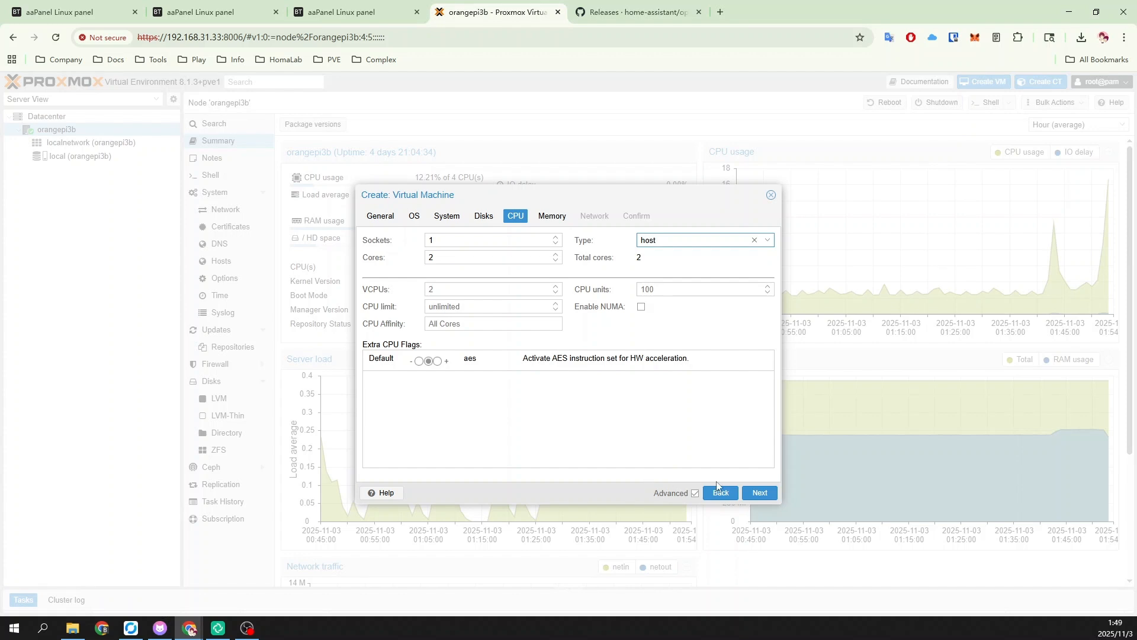
left_click(760, 492)
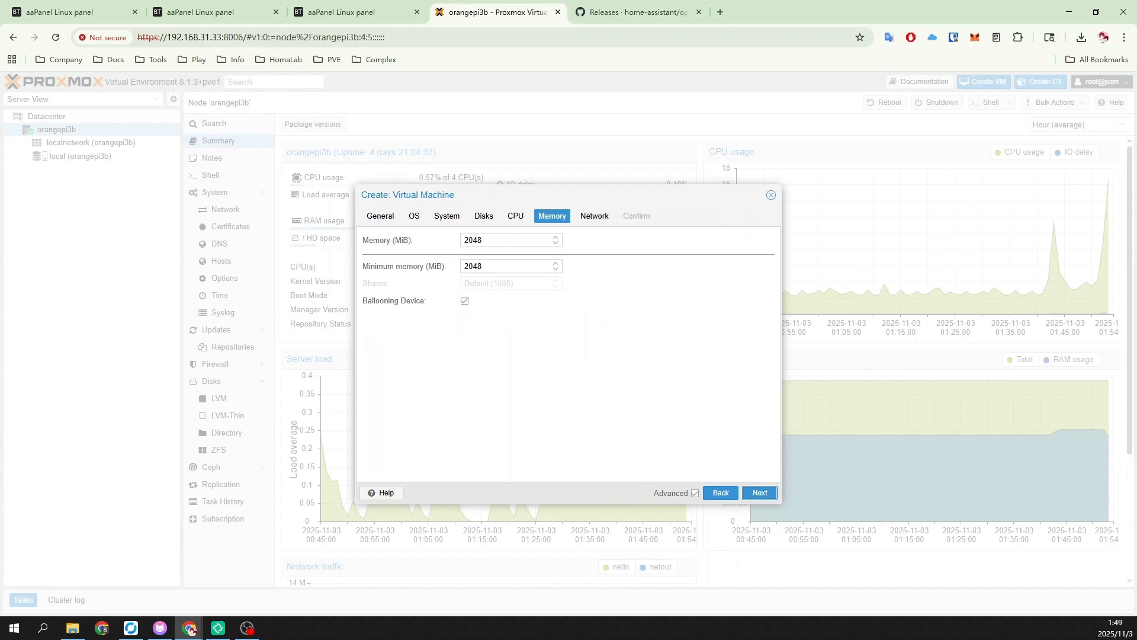
- Set memory to 1024 MiB, keep the VirtIO NIC on vmbr0, and finish creating VM 100
left_click(419, 241)
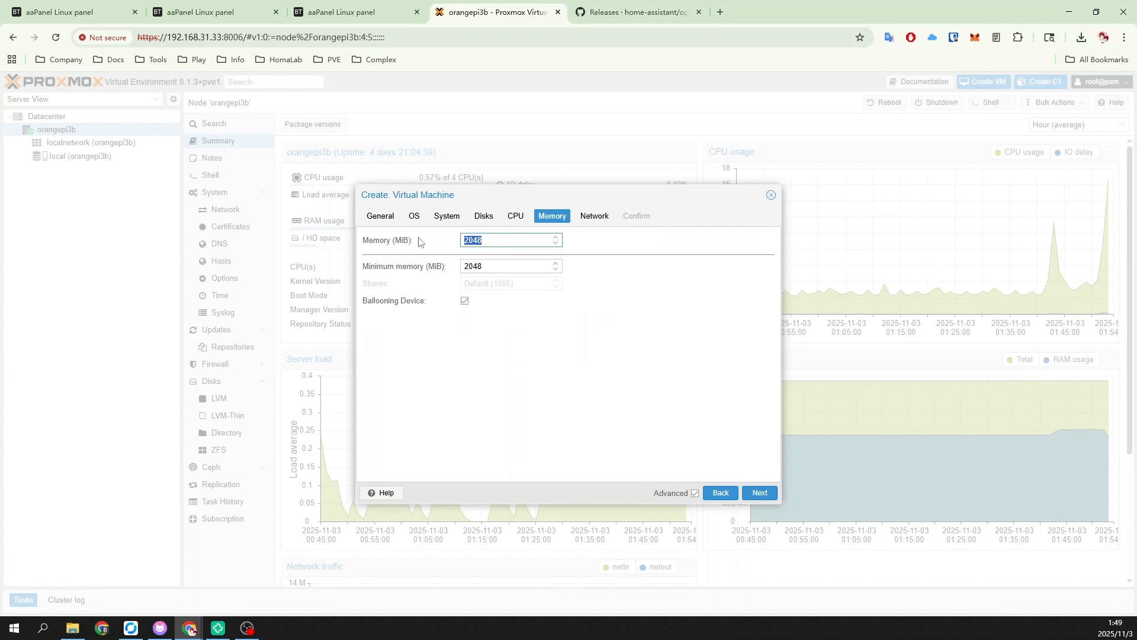
type("1024")
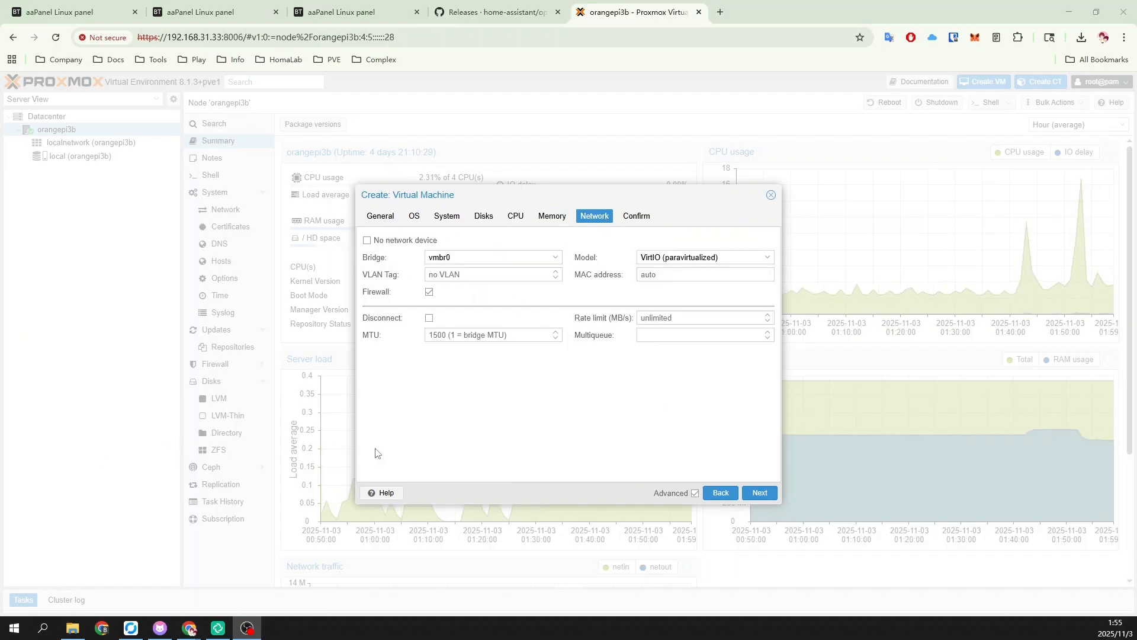
left_click(376, 453)
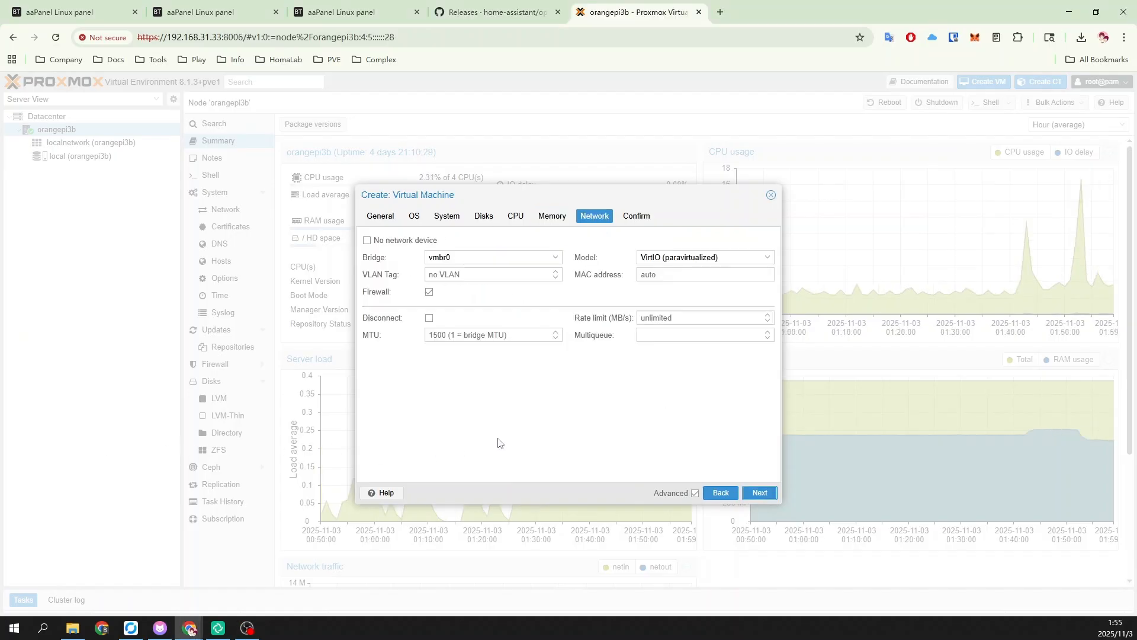
left_click(761, 493)
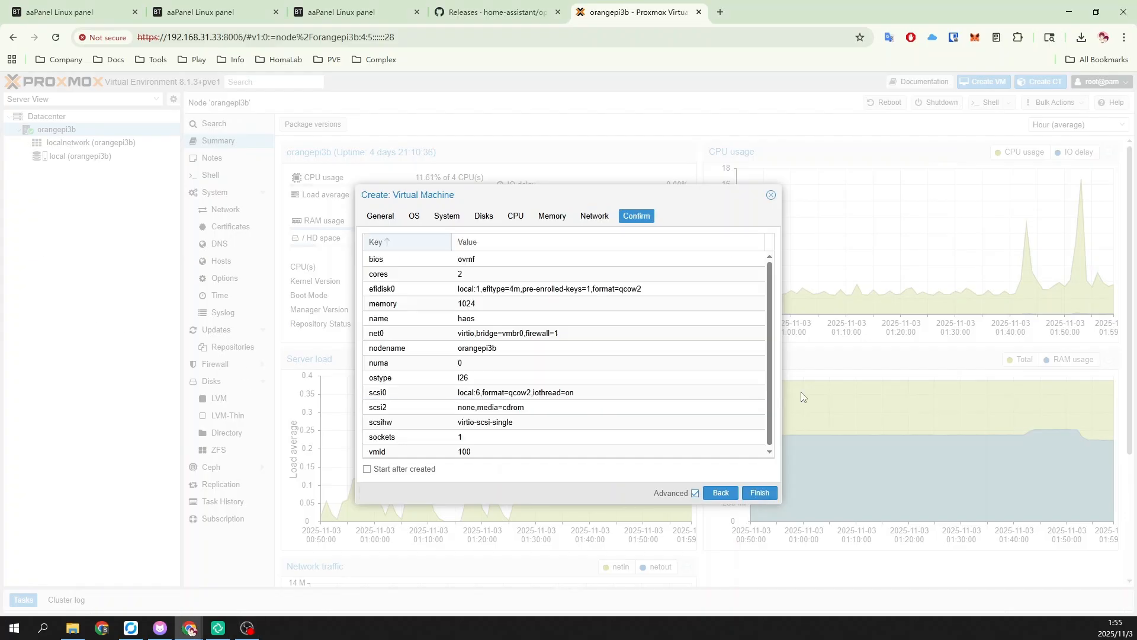
left_click(758, 492)
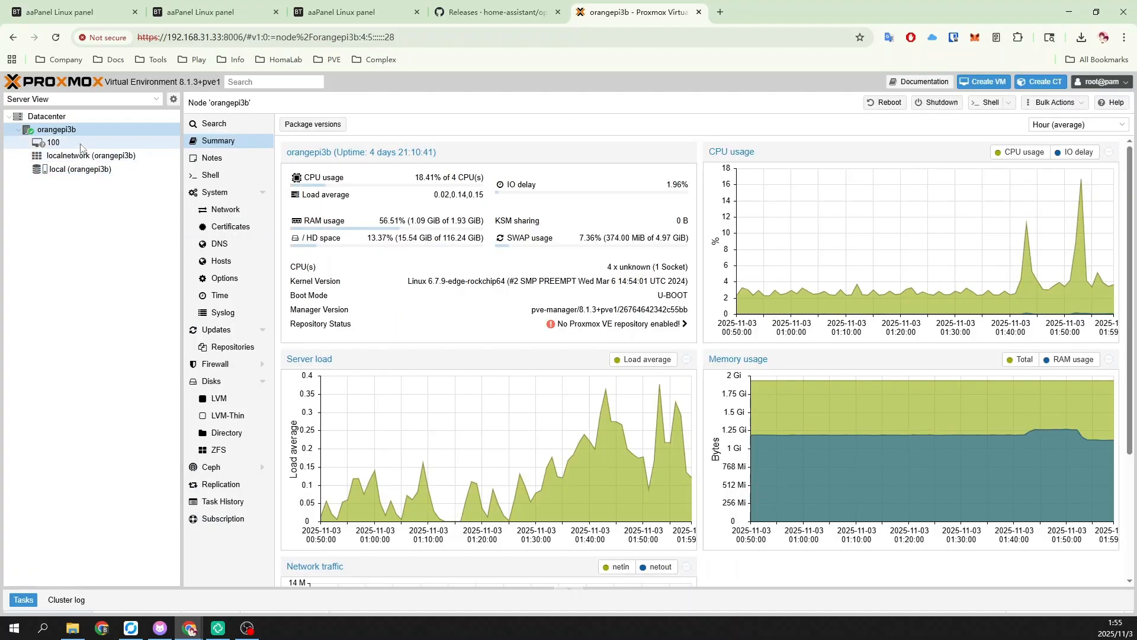
left_click(81, 146)
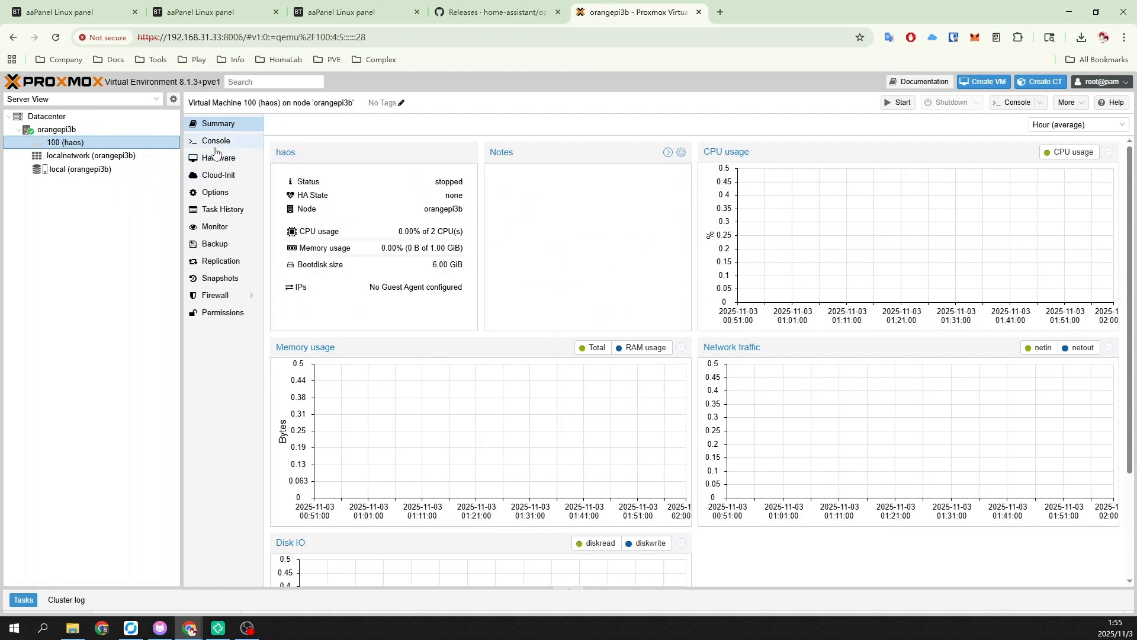
left_click(225, 165)
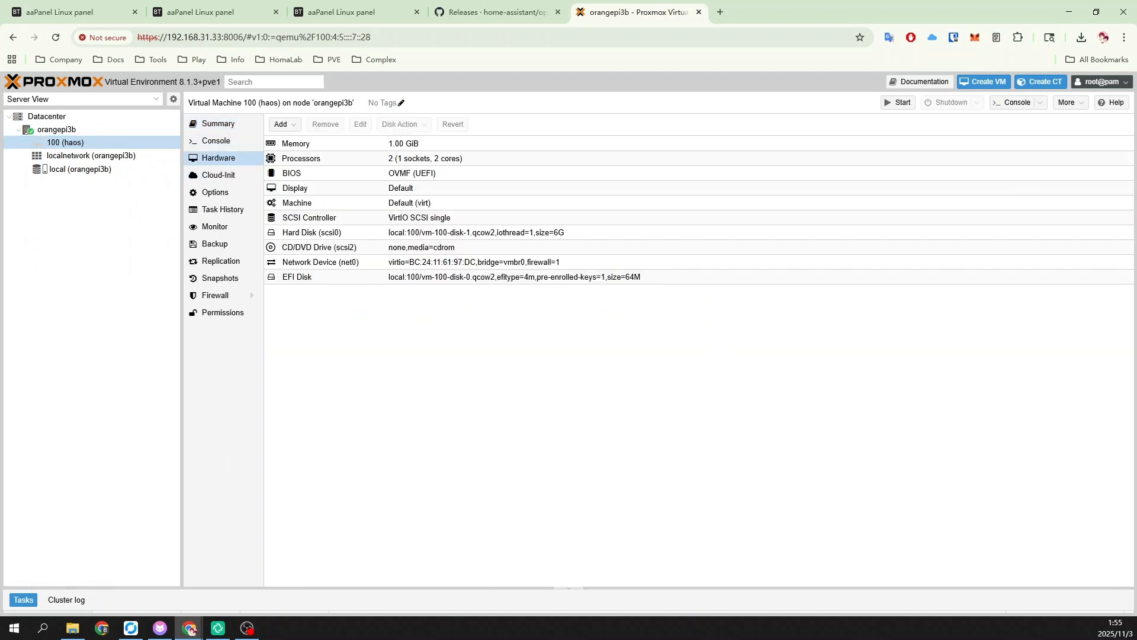
left_click(332, 246)
right_click(334, 252)
left_click(336, 137)
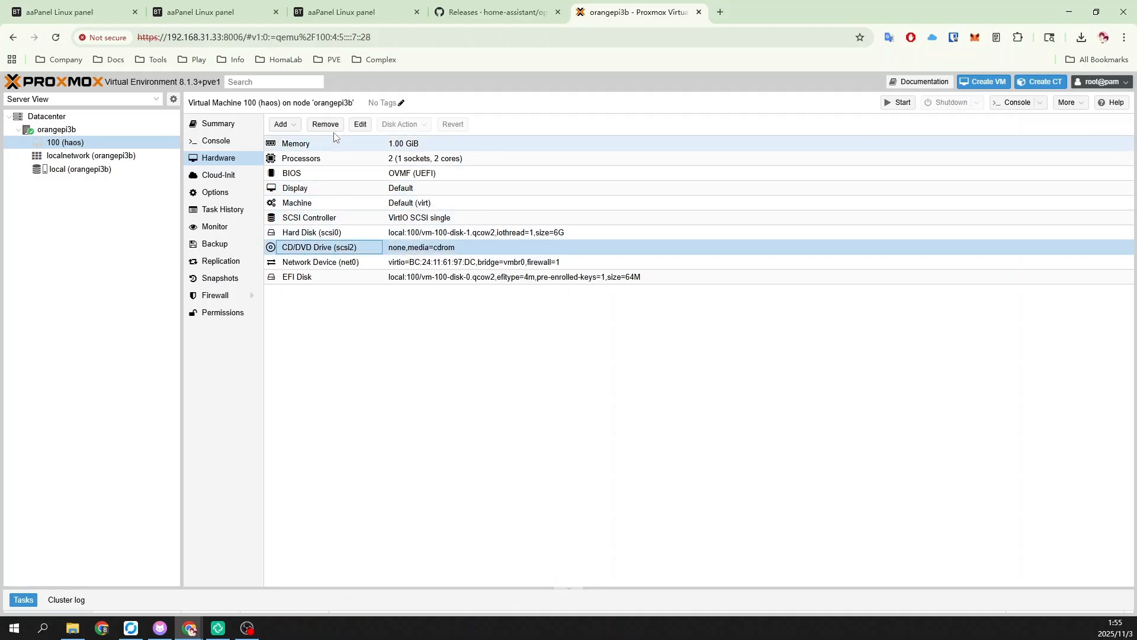
left_click(329, 125)
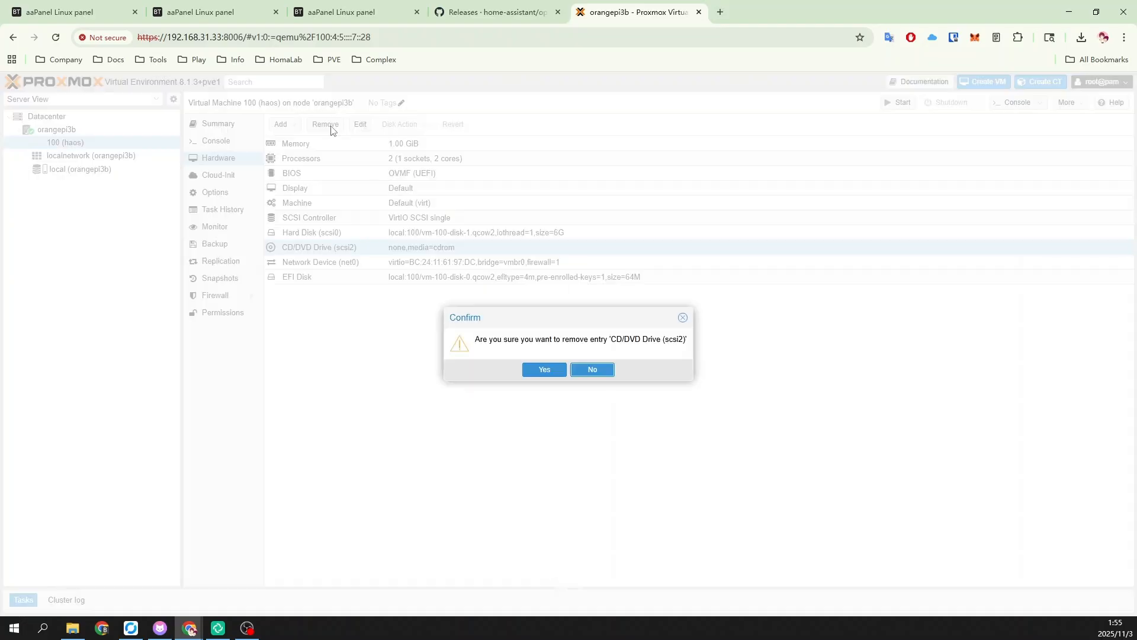
left_click(562, 370)
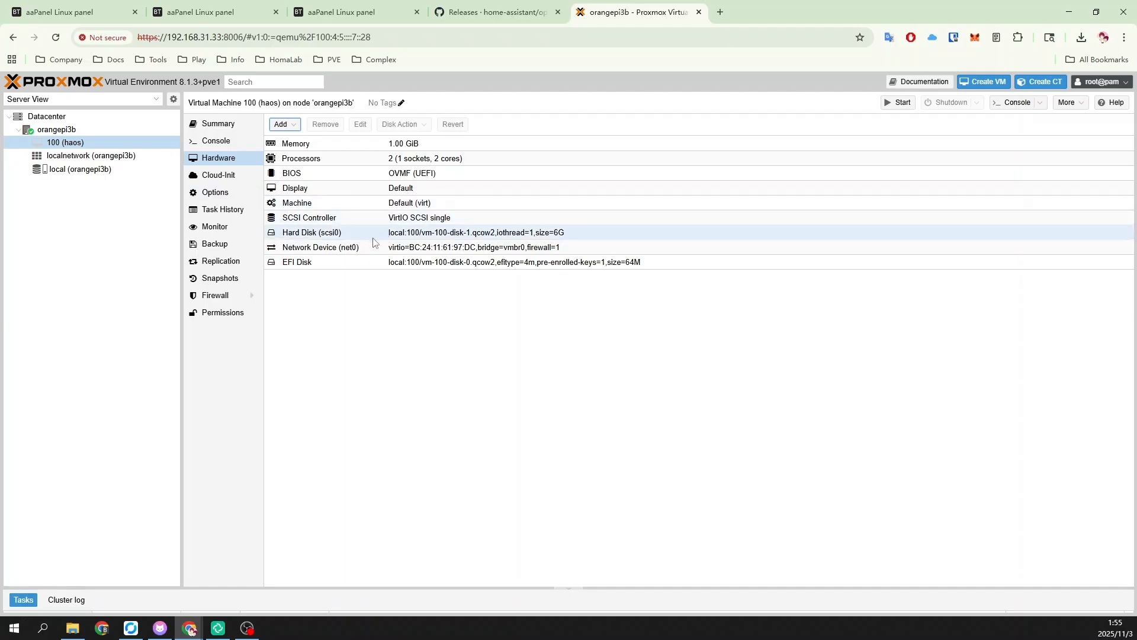
left_click(322, 267)
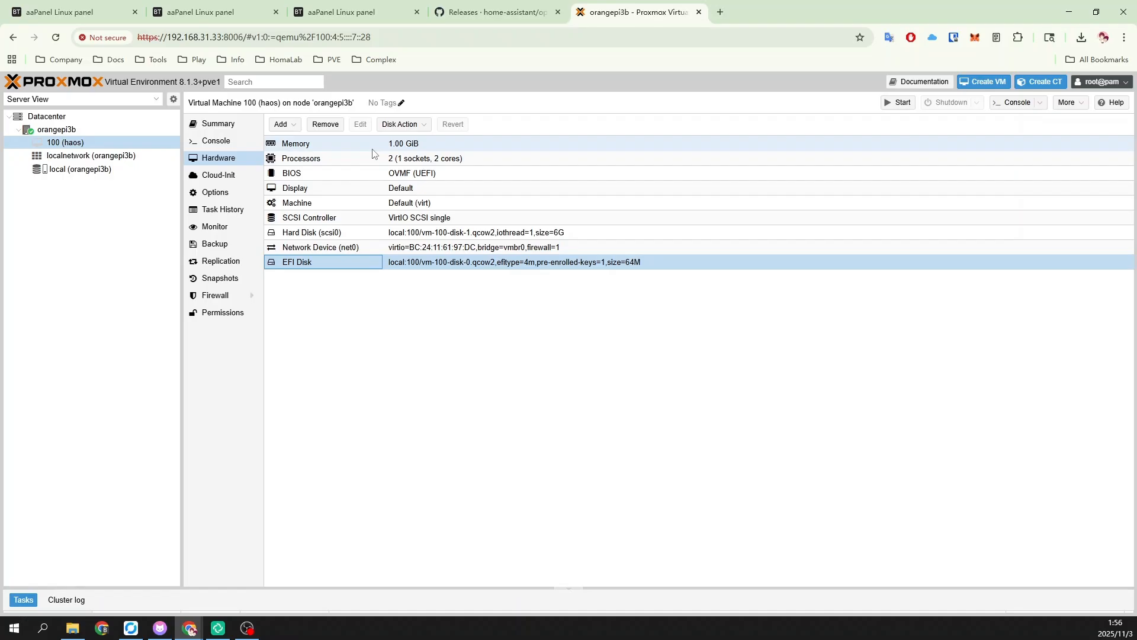
- Detach VM 100's 6G hard disk (scsi0) and permanently delete the resulting unused disk
left_click(320, 234)
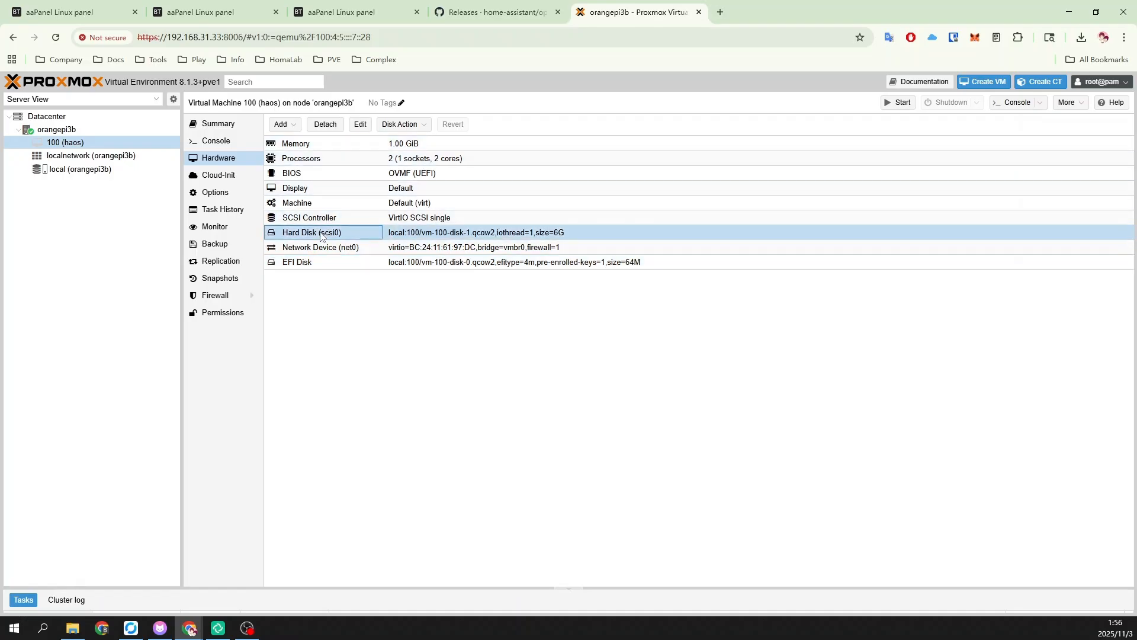
left_click(326, 124)
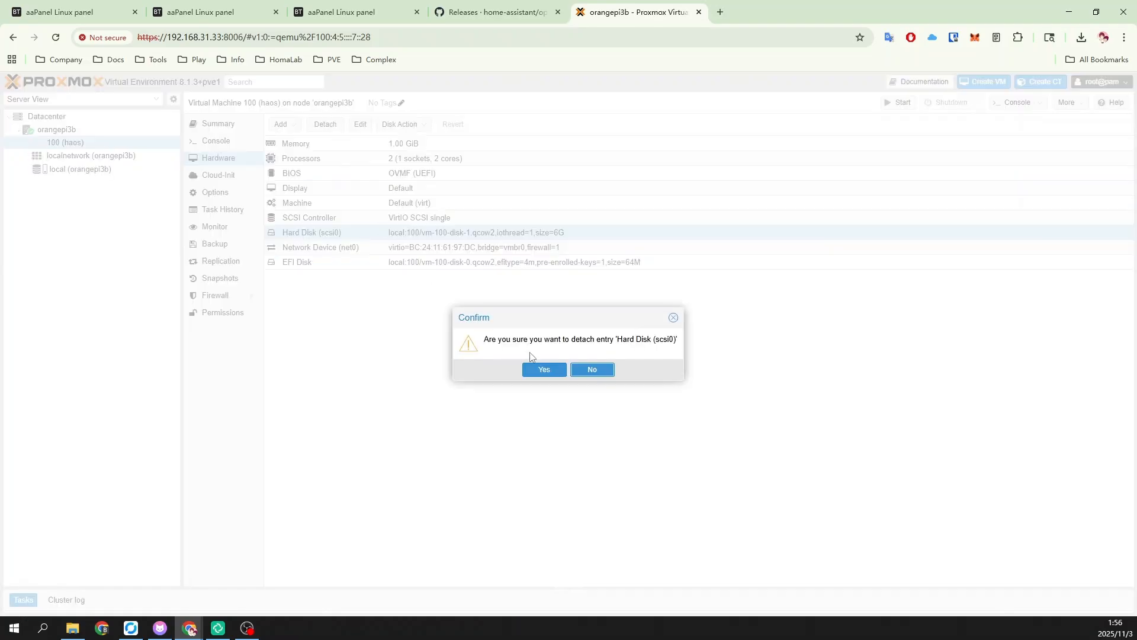
left_click(559, 368)
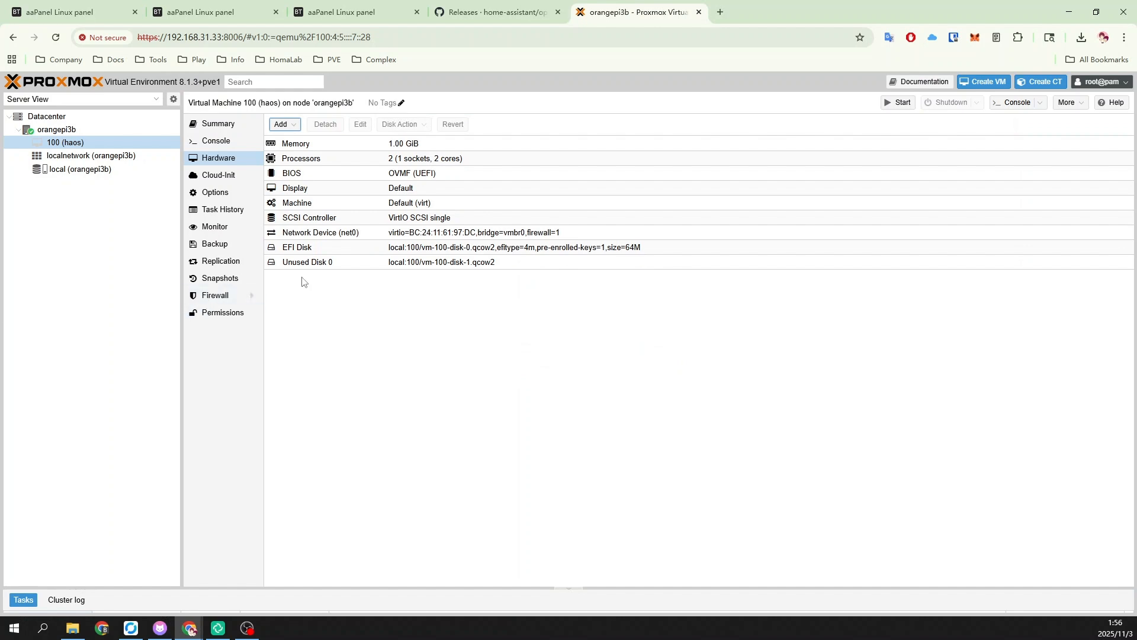
left_click(316, 262)
left_click(325, 125)
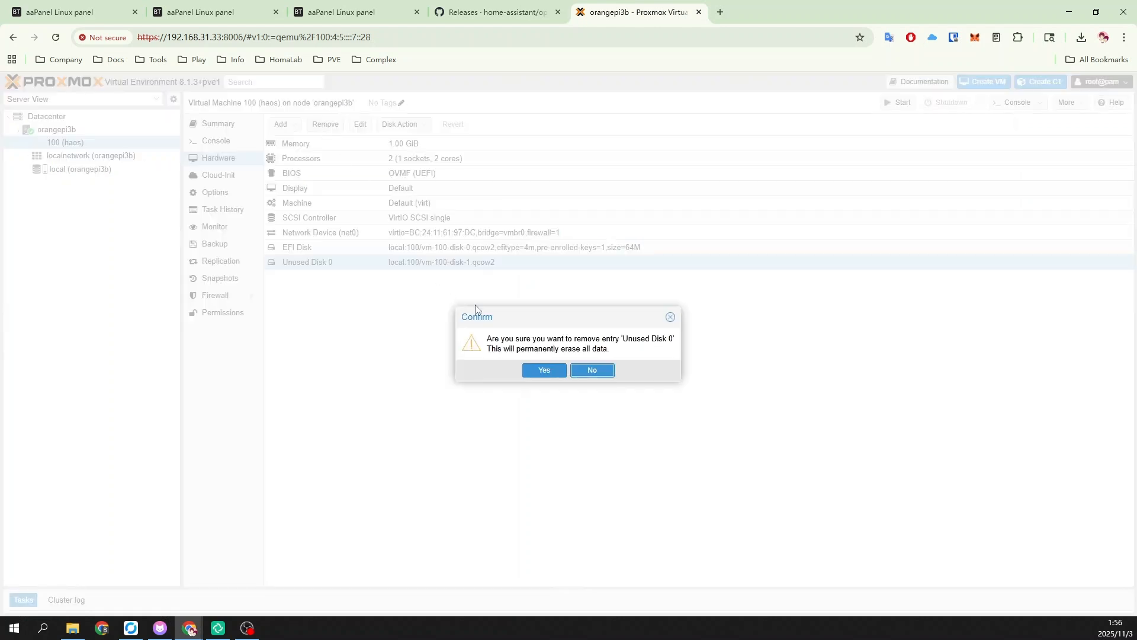
left_click(547, 370)
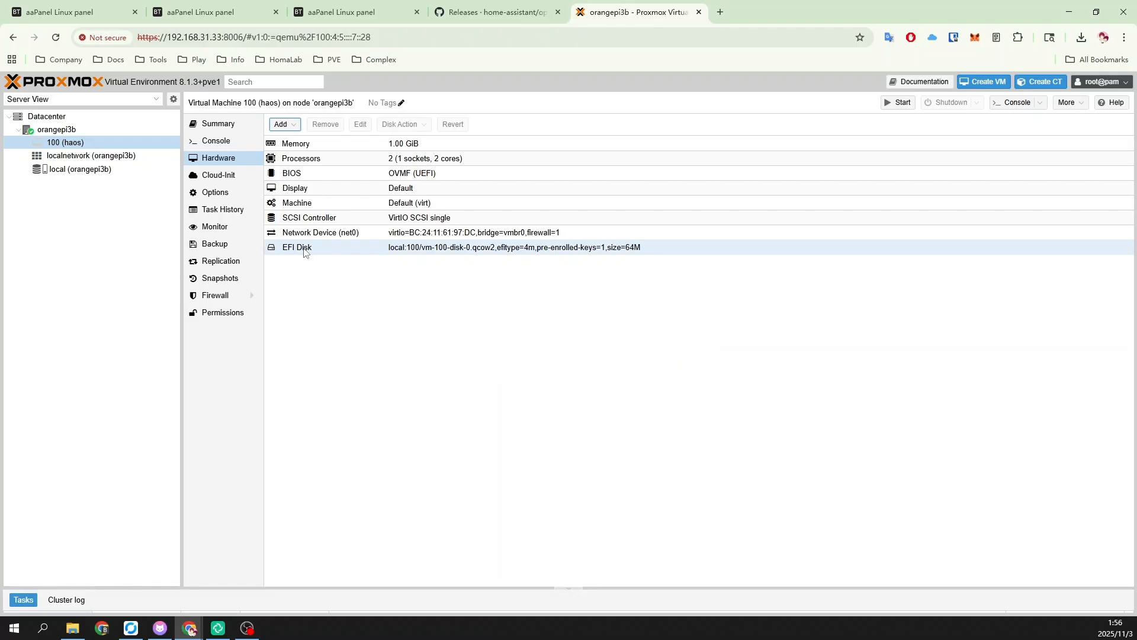
- Remove the EFI disk and permanently delete its leftover Unused Disk 0
left_click(400, 252)
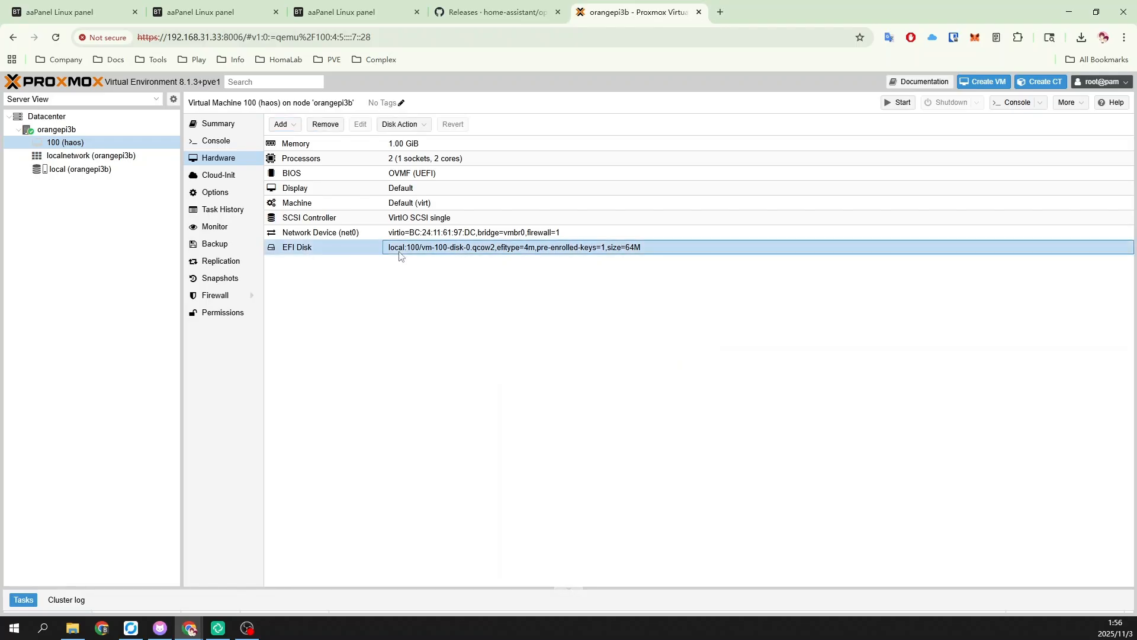
left_click(330, 126)
left_click(550, 372)
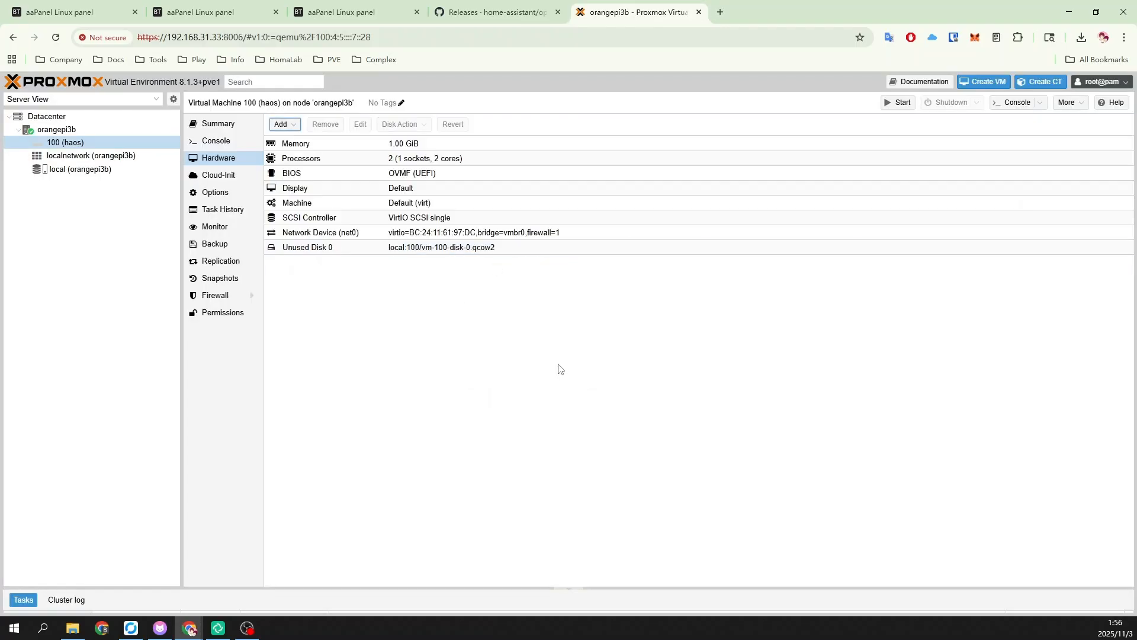
left_click(295, 251)
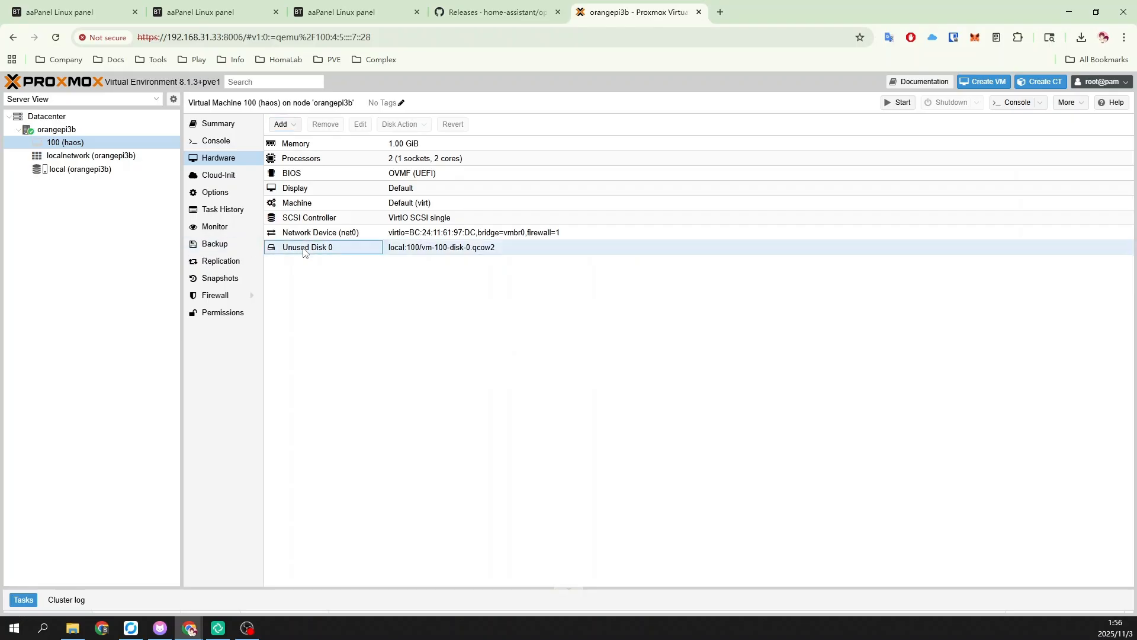
left_click(326, 125)
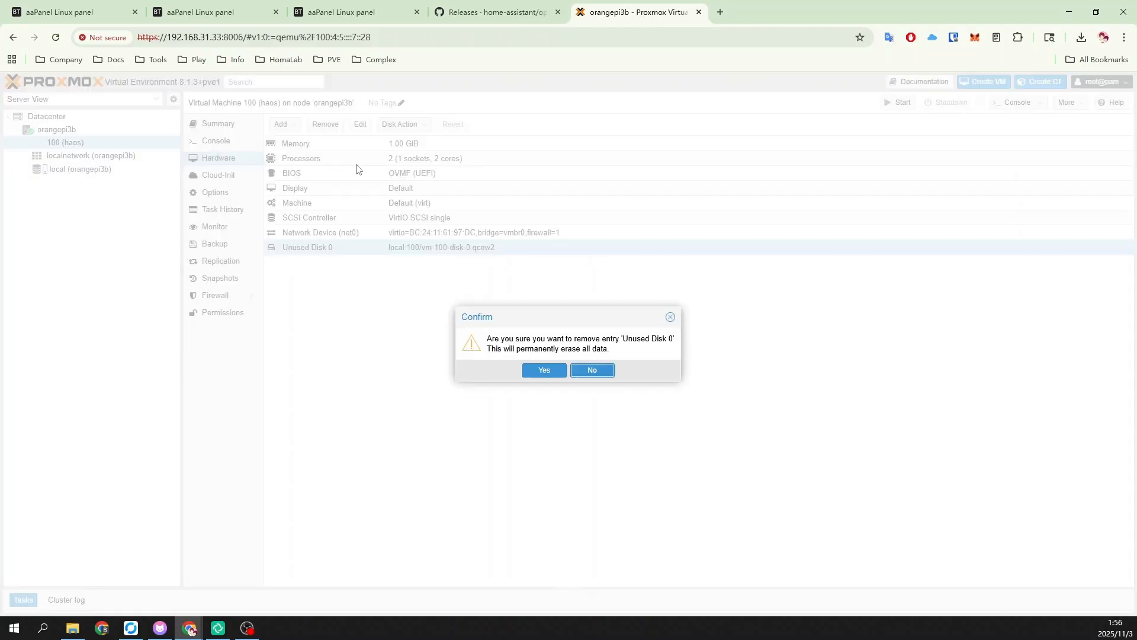
left_click(556, 372)
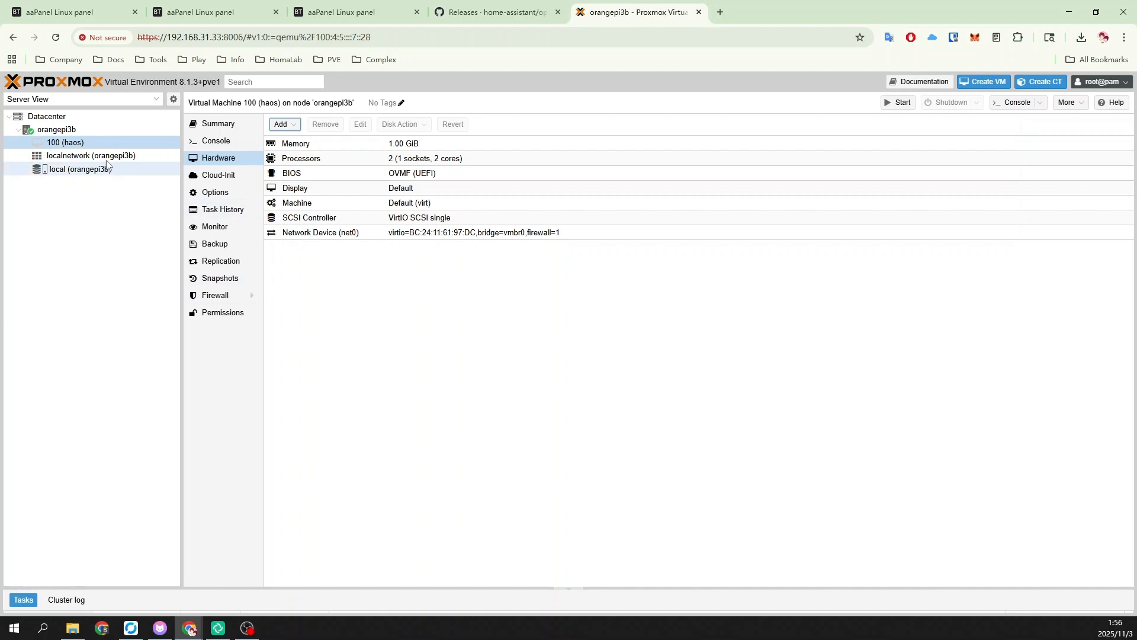
- Open a shell on the orangepi3b node and clear the terminal
left_click(81, 130)
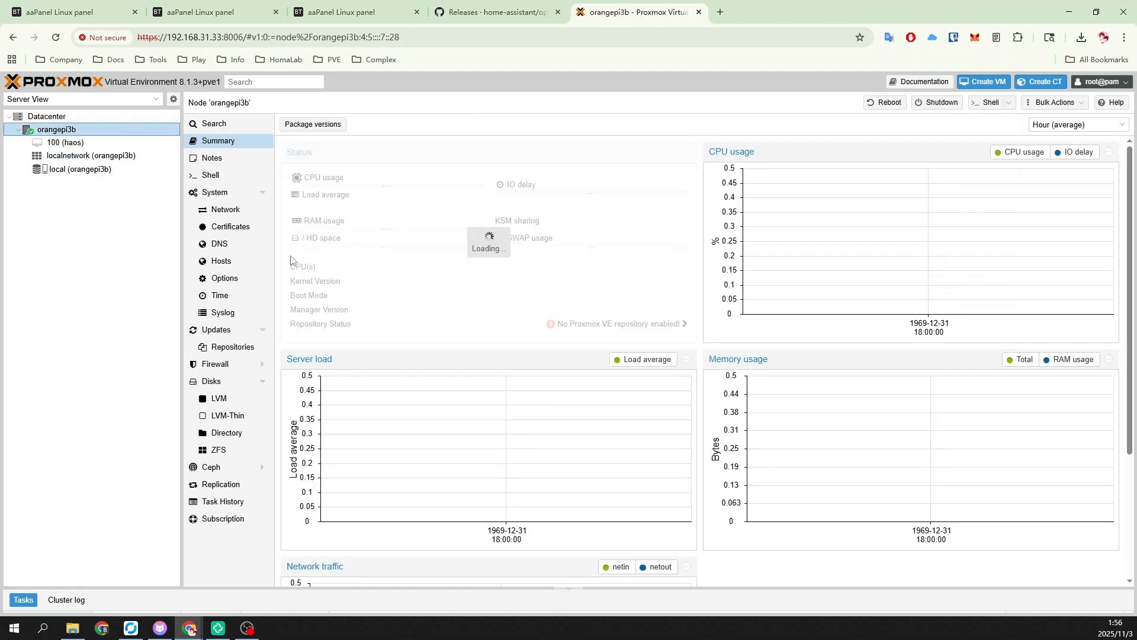
left_click(211, 175)
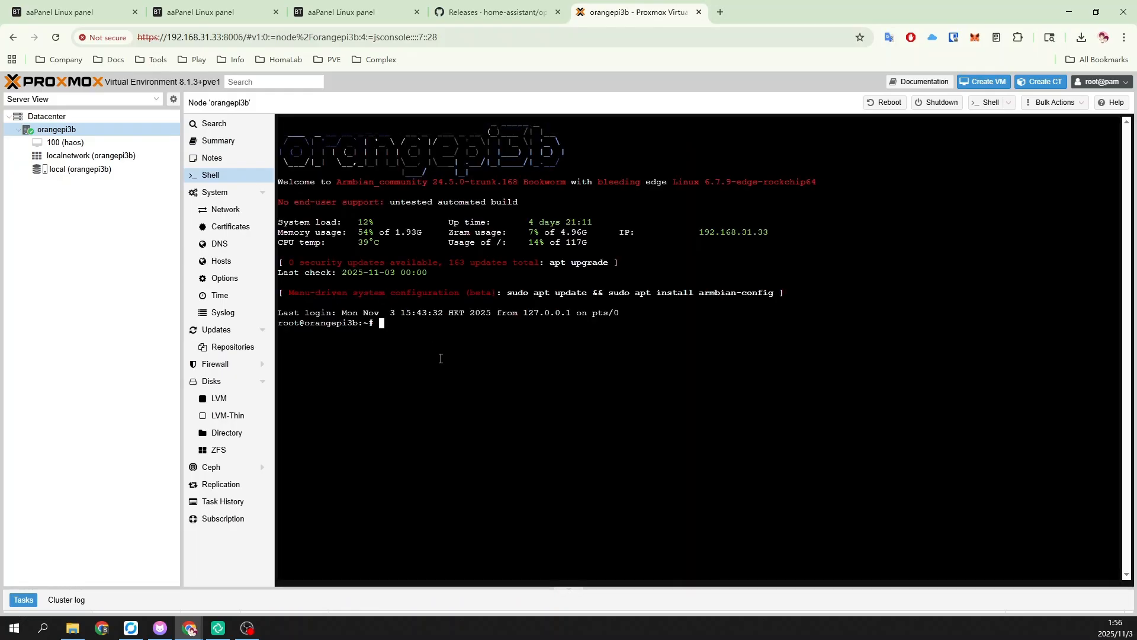
type("clear")
key("Return")
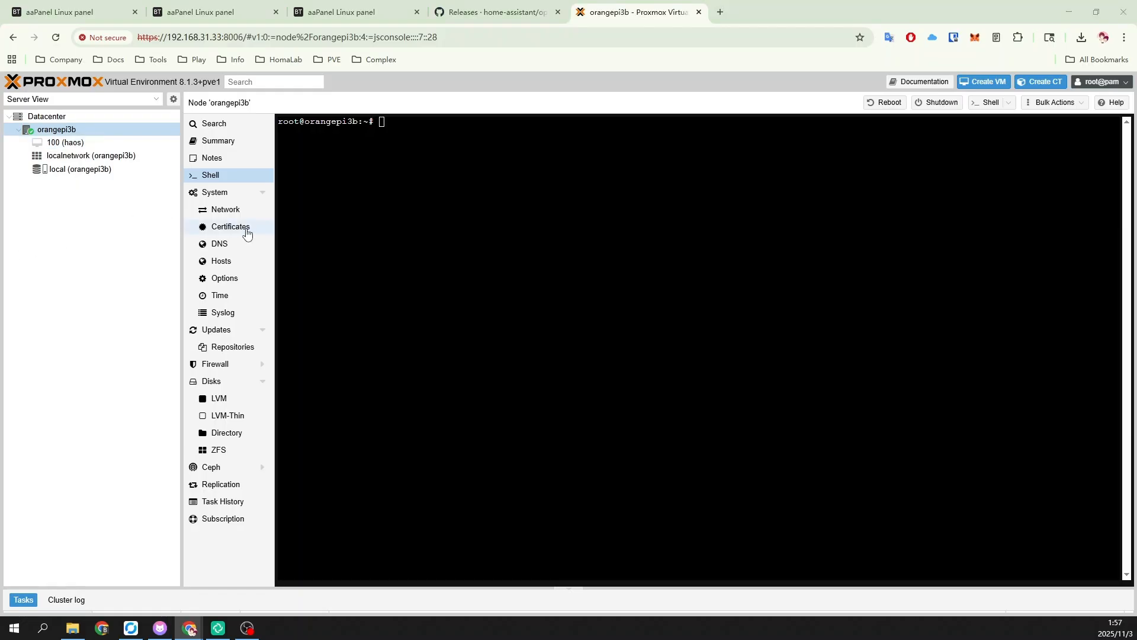
- Start the qm importdisk command for VM 100 with the /home/files path
right_click(404, 218)
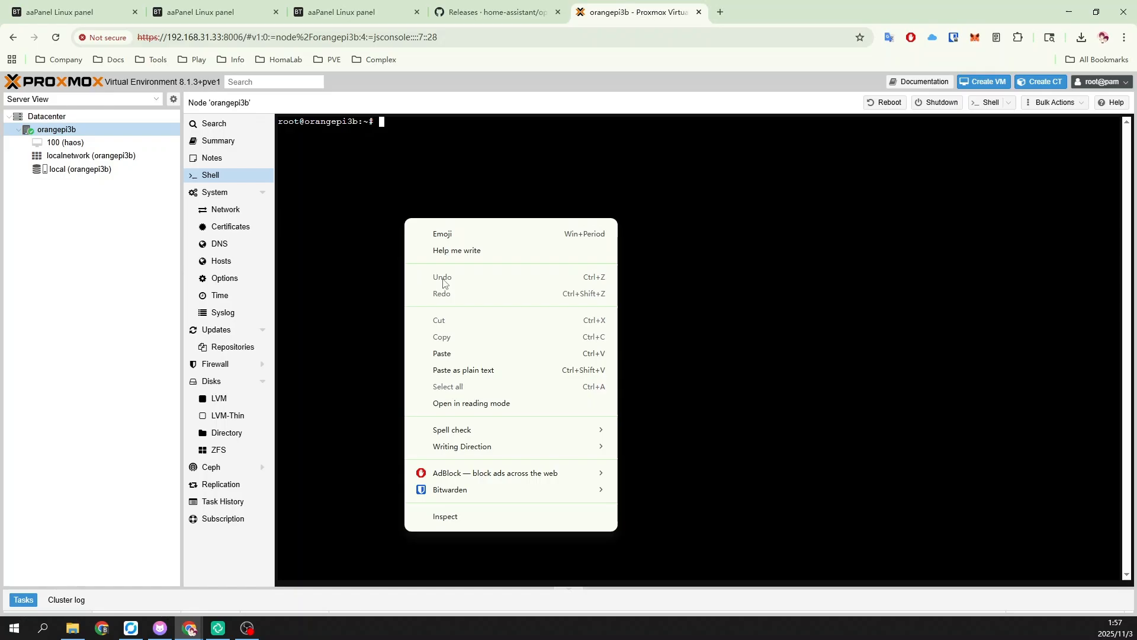
left_click(467, 352)
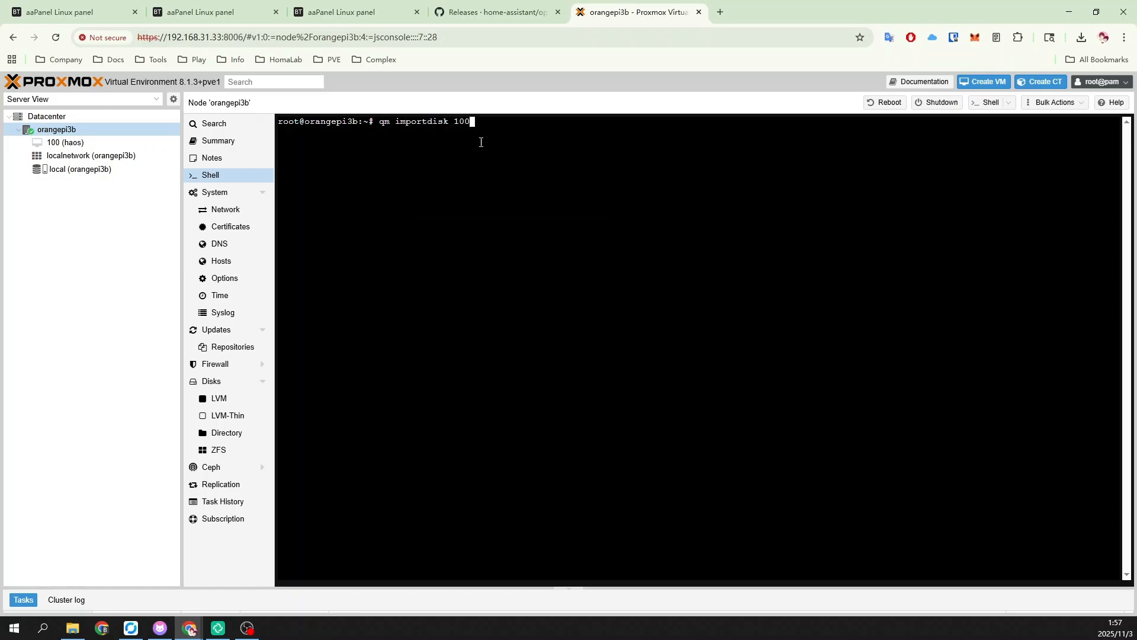
double_click(458, 124)
left_click(181, 11)
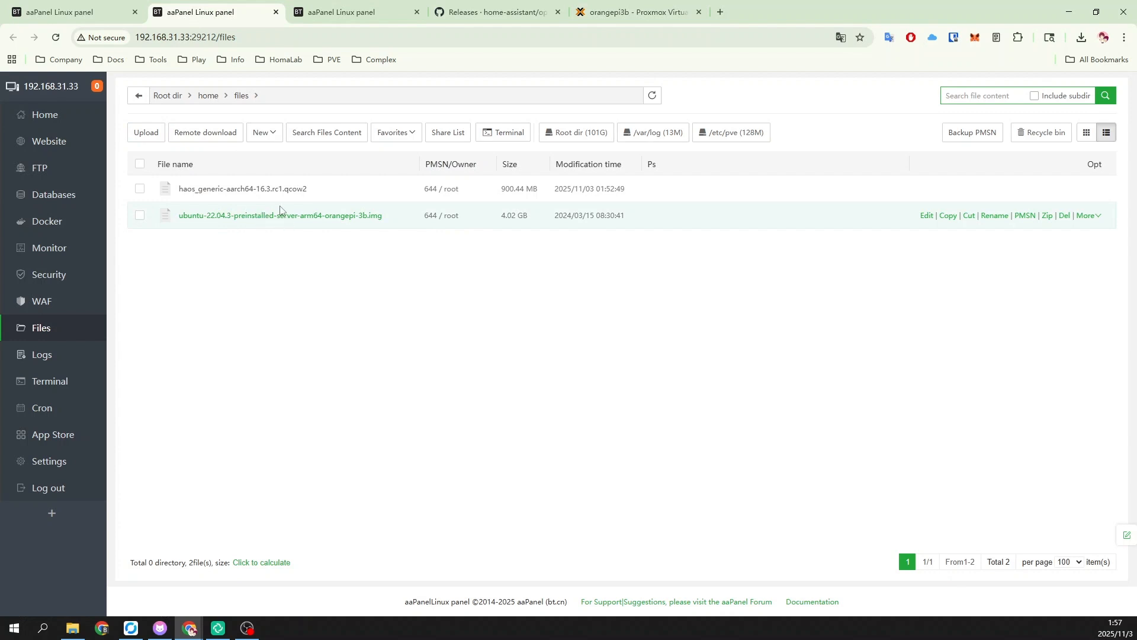
left_click(295, 99)
triple_click(240, 95)
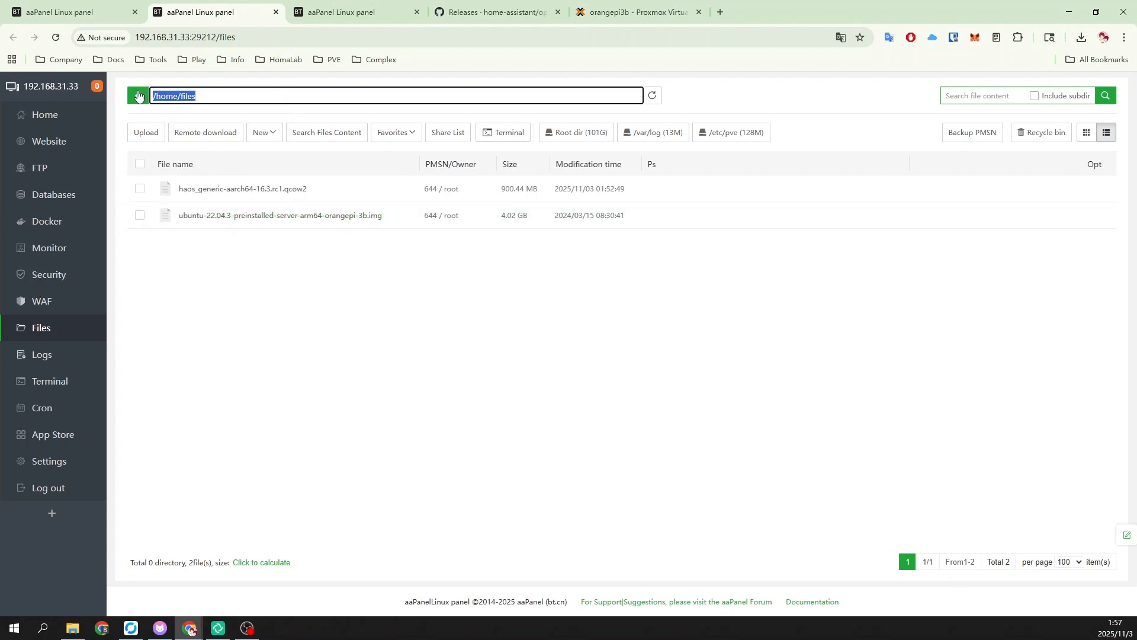
left_click(628, 12)
left_click(489, 182)
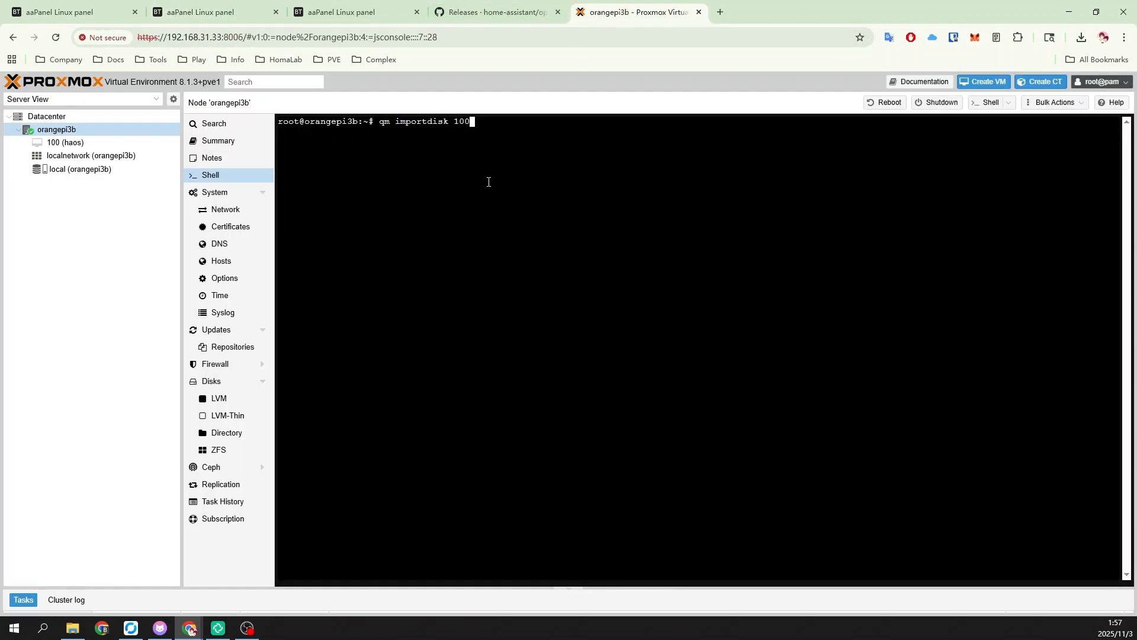
right_click(501, 170)
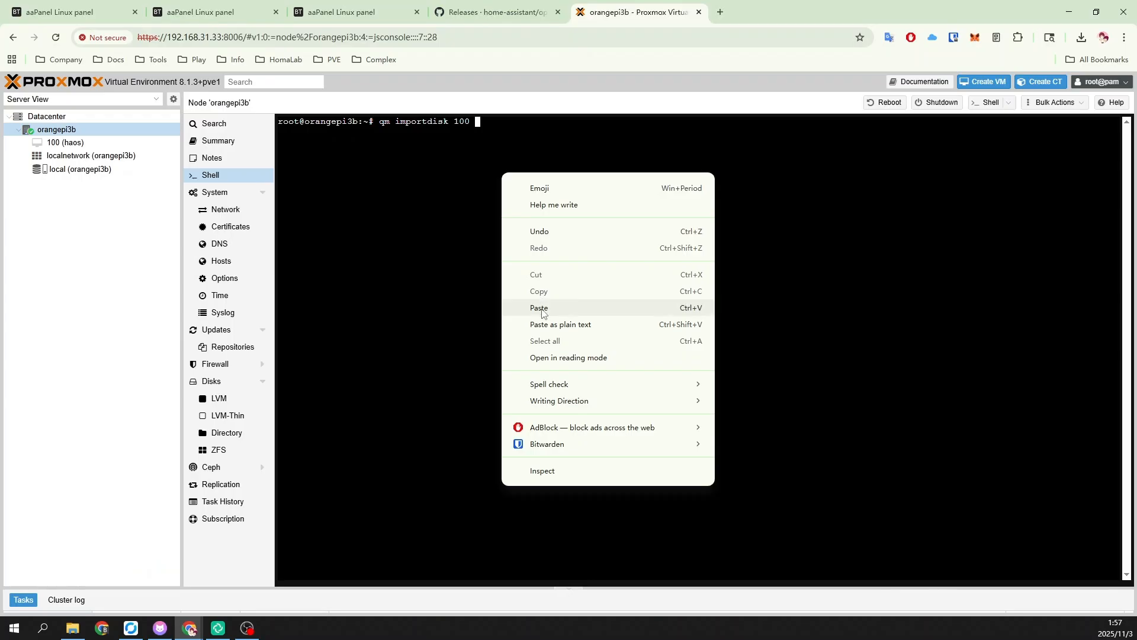
left_click(544, 308)
- Append the haos_generic-aarch64-16.3.rc1.qcow2 file name, copied from the file list, to the path
left_click(201, 11)
right_click(330, 212)
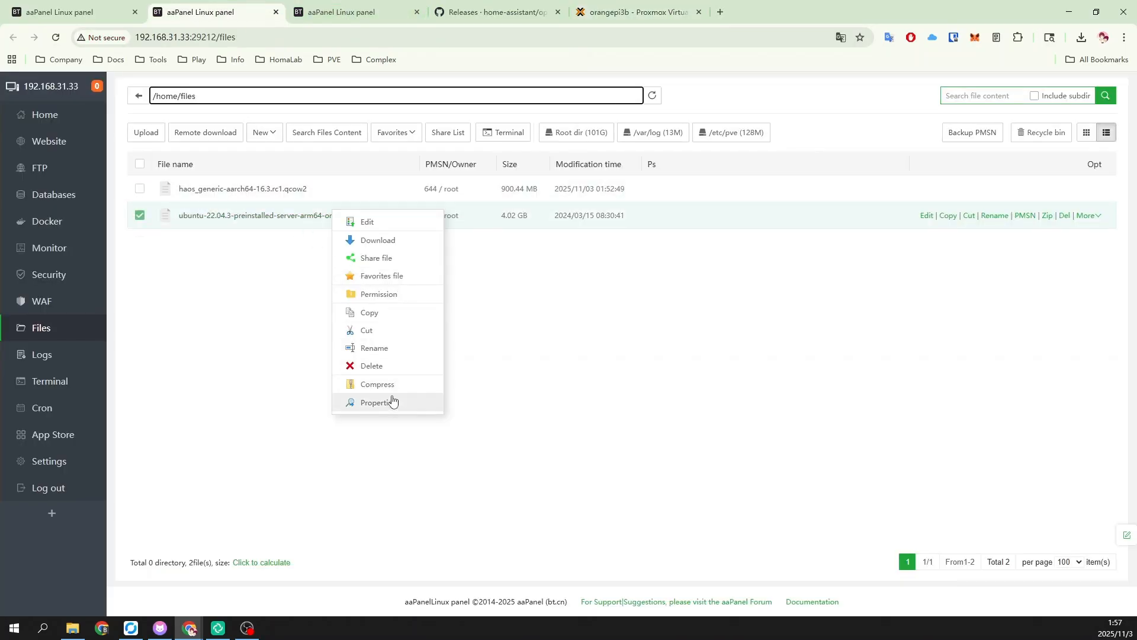
left_click(387, 354)
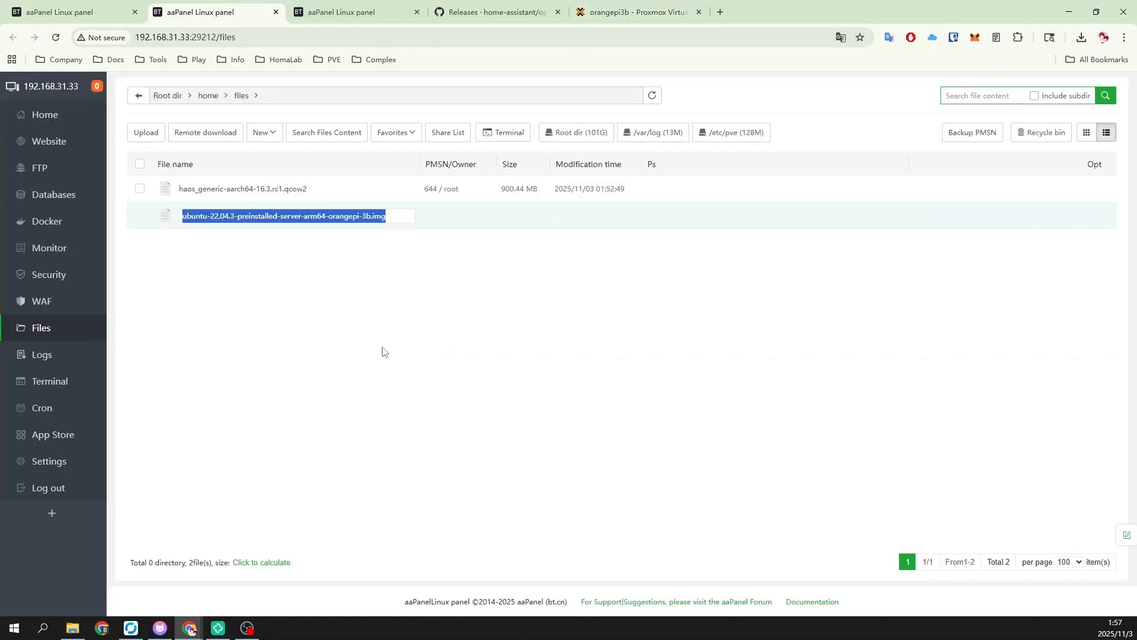
left_click(314, 305)
right_click(243, 188)
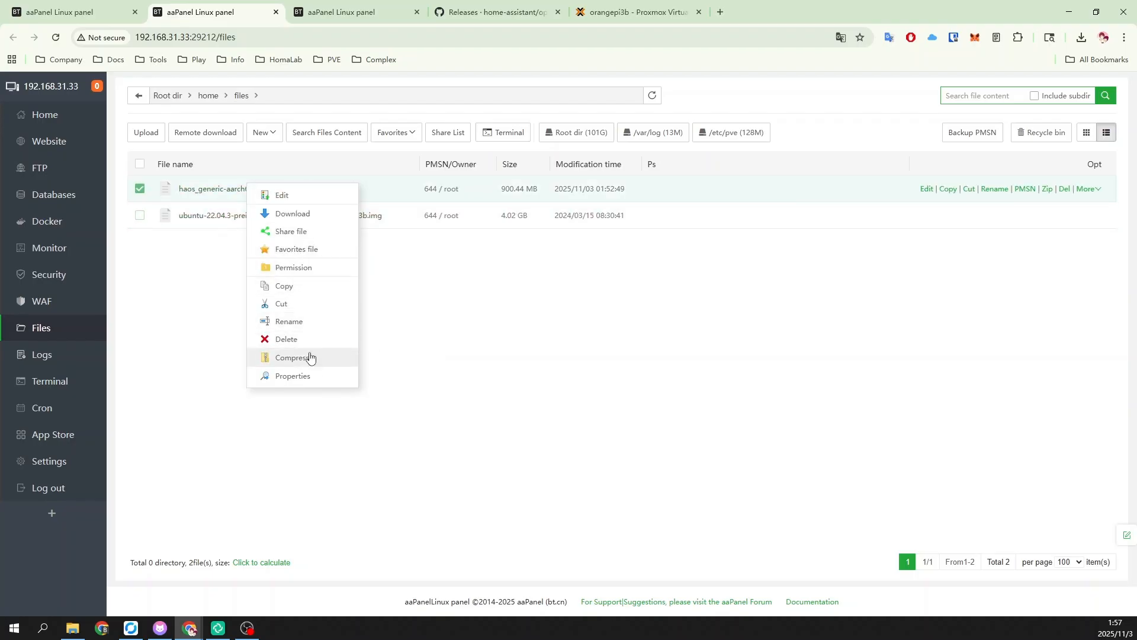
left_click(302, 325)
key("ctrl+c")
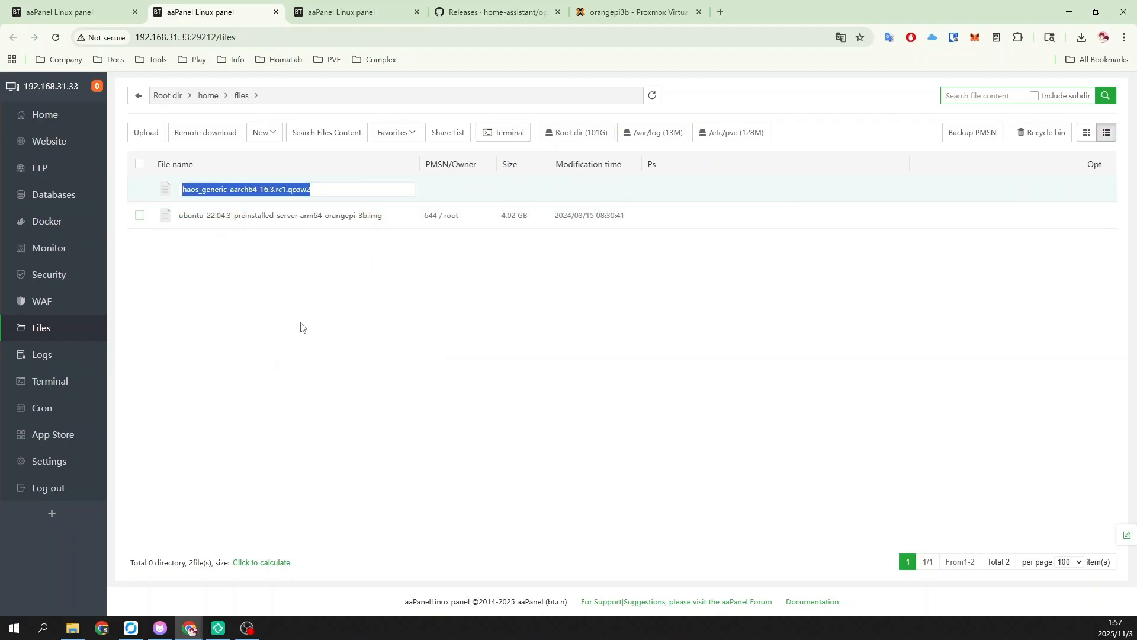
left_click(416, 314)
left_click(628, 13)
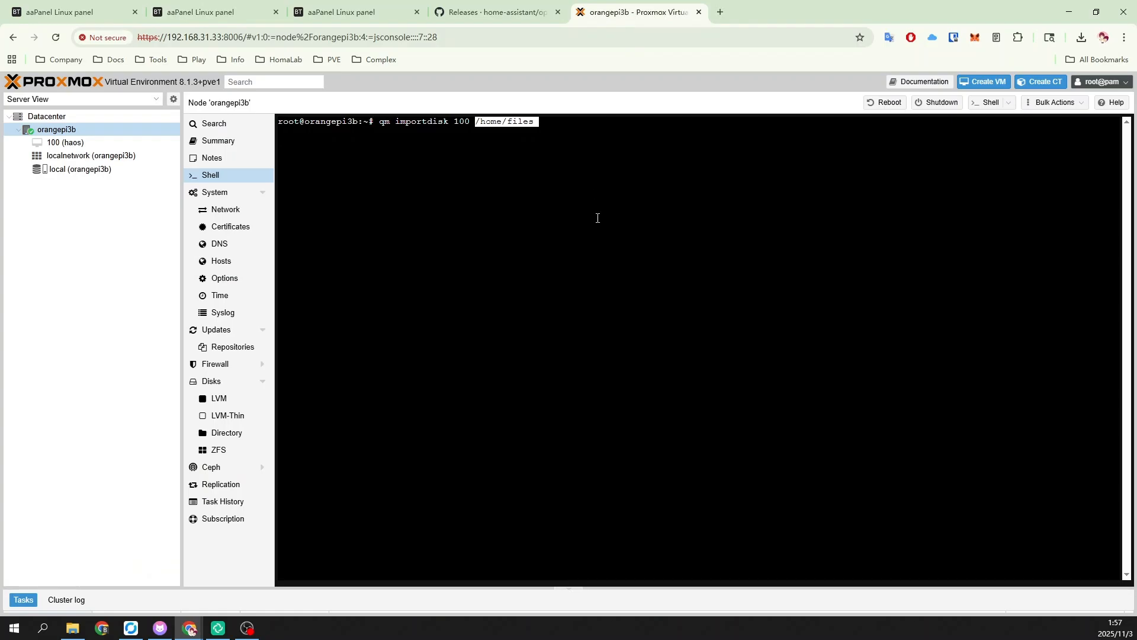
key("Tab")
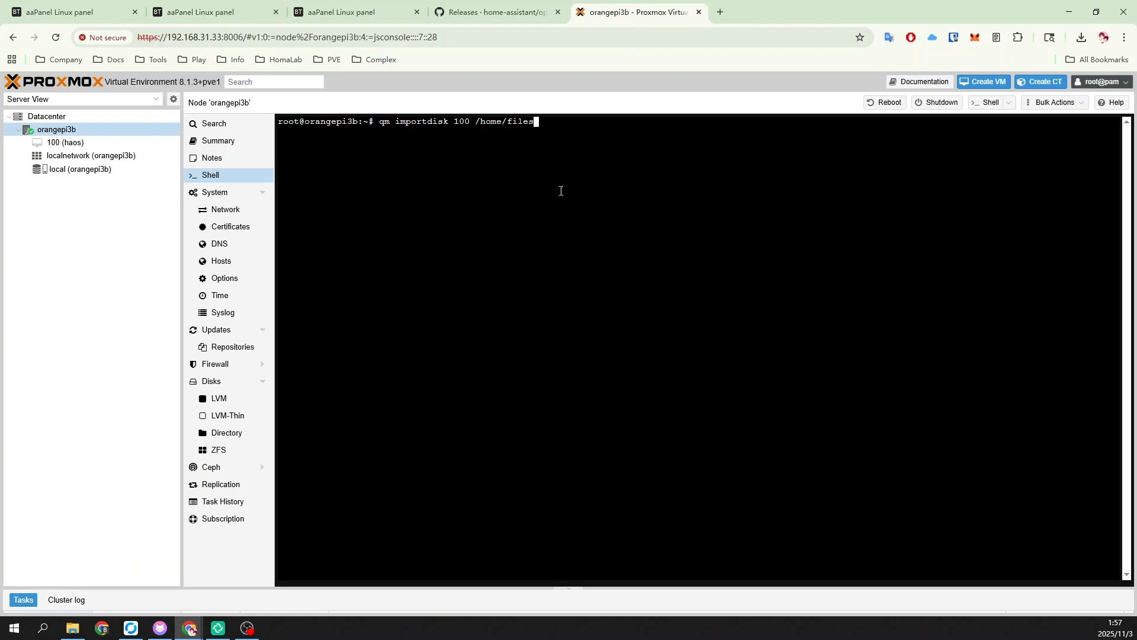
type("/")
right_click(561, 191)
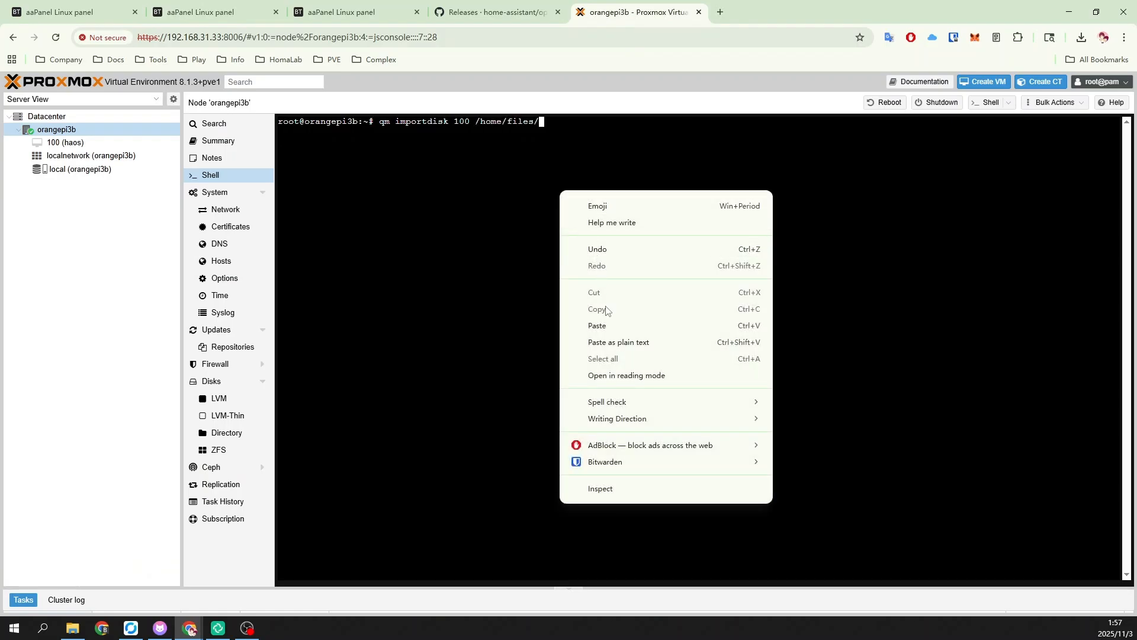
left_click(606, 321)
key("Right")
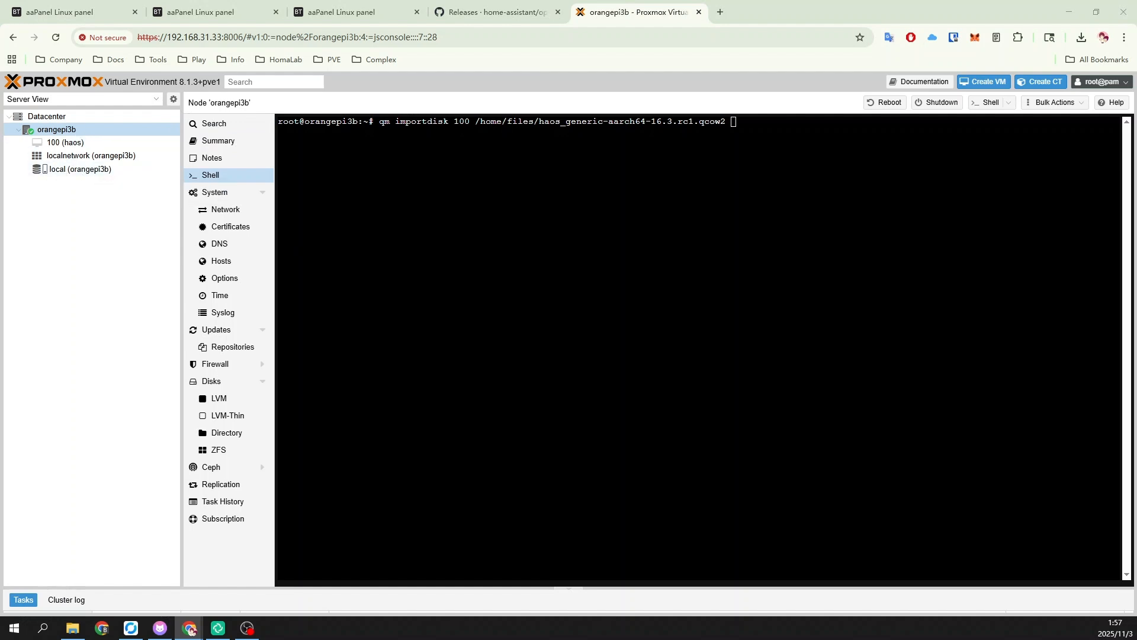
- Add target storage local and --format=qcow2, then run the import
left_click(557, 196)
type("local")
right_click(783, 232)
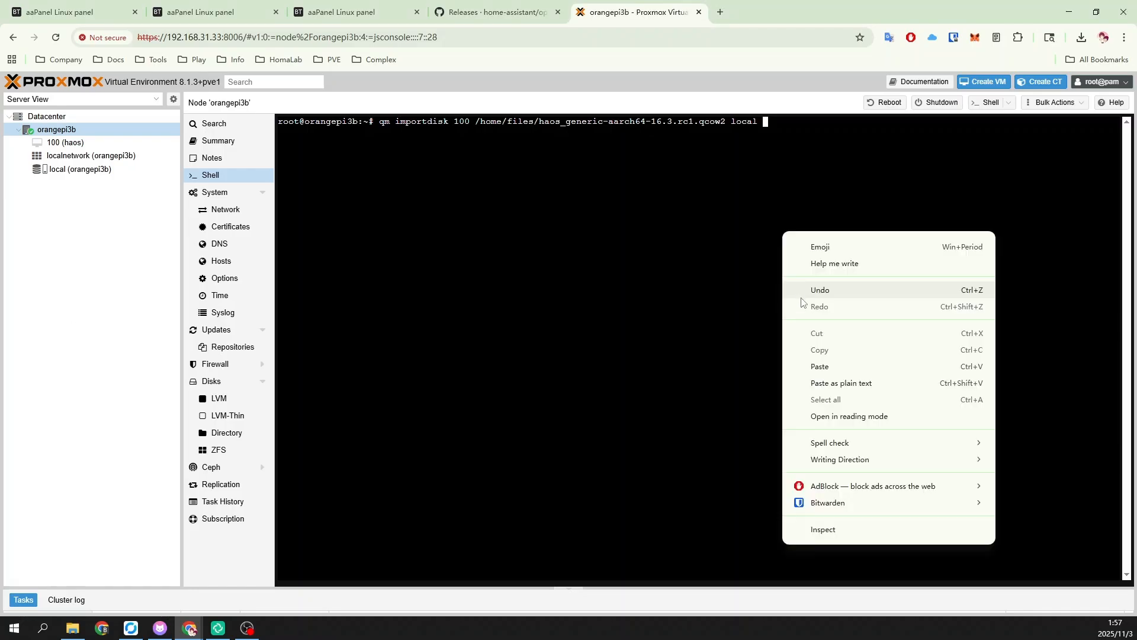
left_click(819, 357)
key("Right")
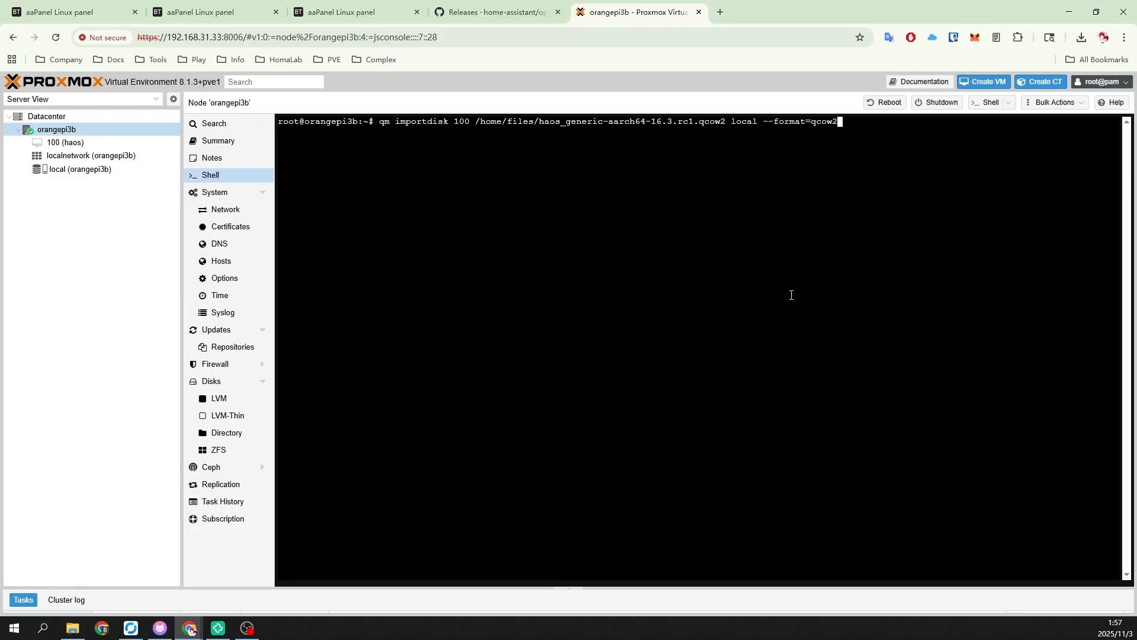
key("Return")
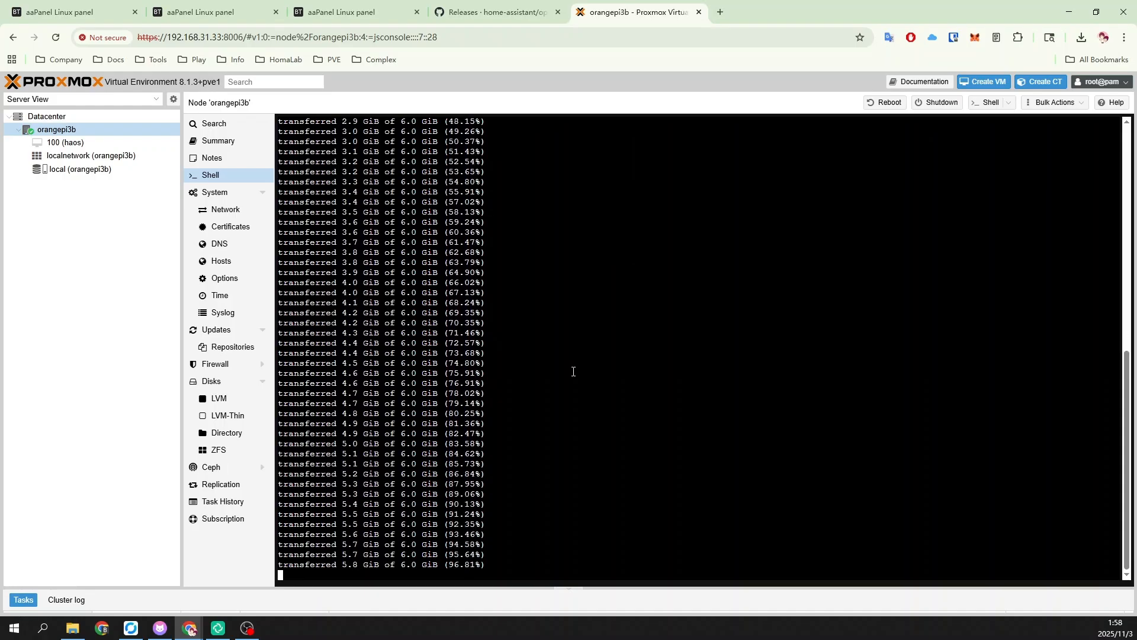
- Confirm the import succeeded and view VM 100's hardware, now listing Unused Disk 0
left_click_drag(348, 564, 277, 563)
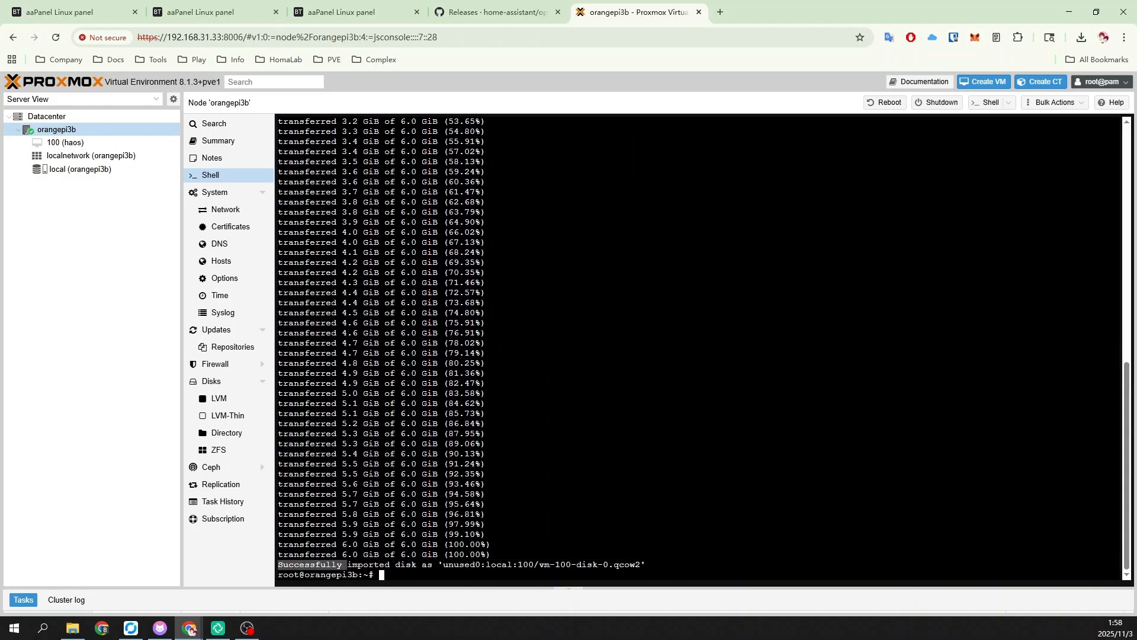
left_click(82, 147)
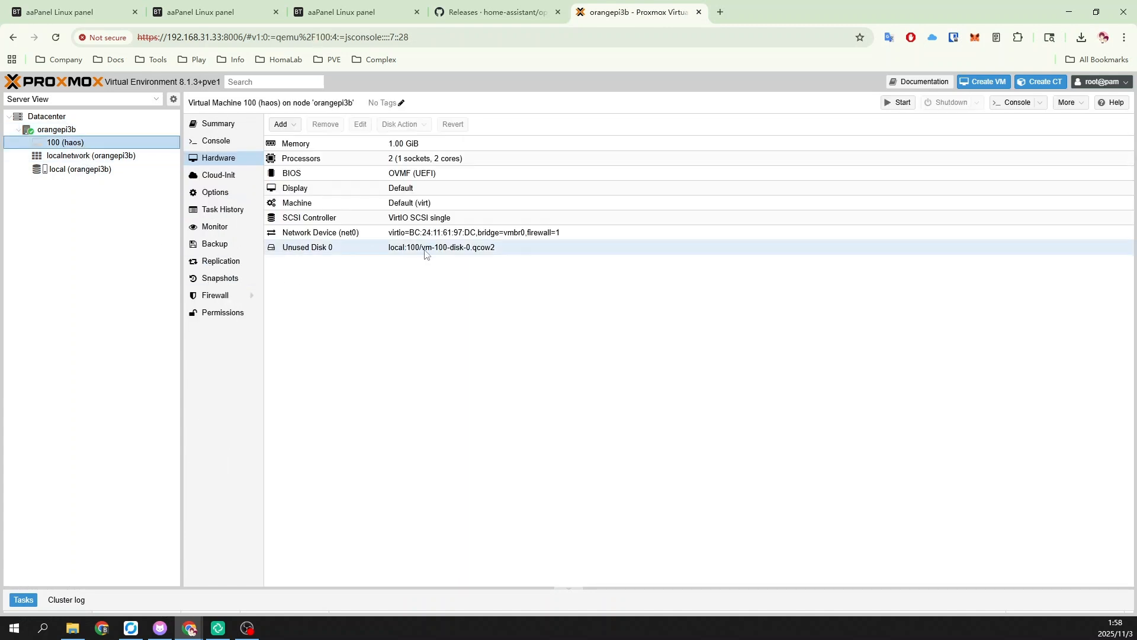
- Attach Unused Disk 0 to VM 100 as SCSI 0 and show the VM's Options
double_click(344, 247)
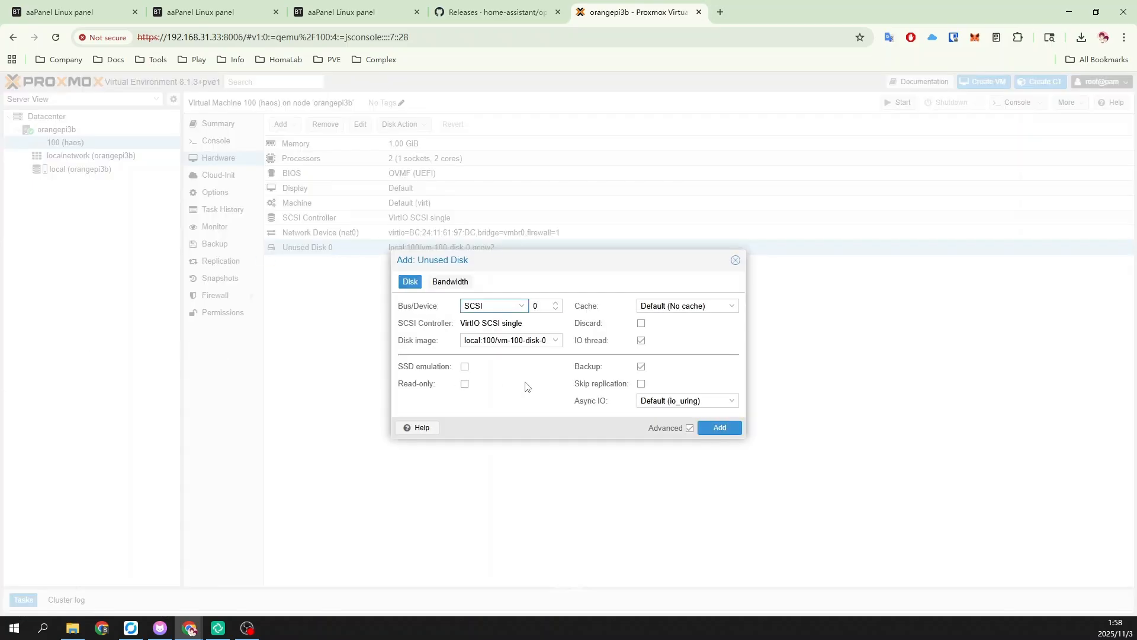
left_click(720, 431)
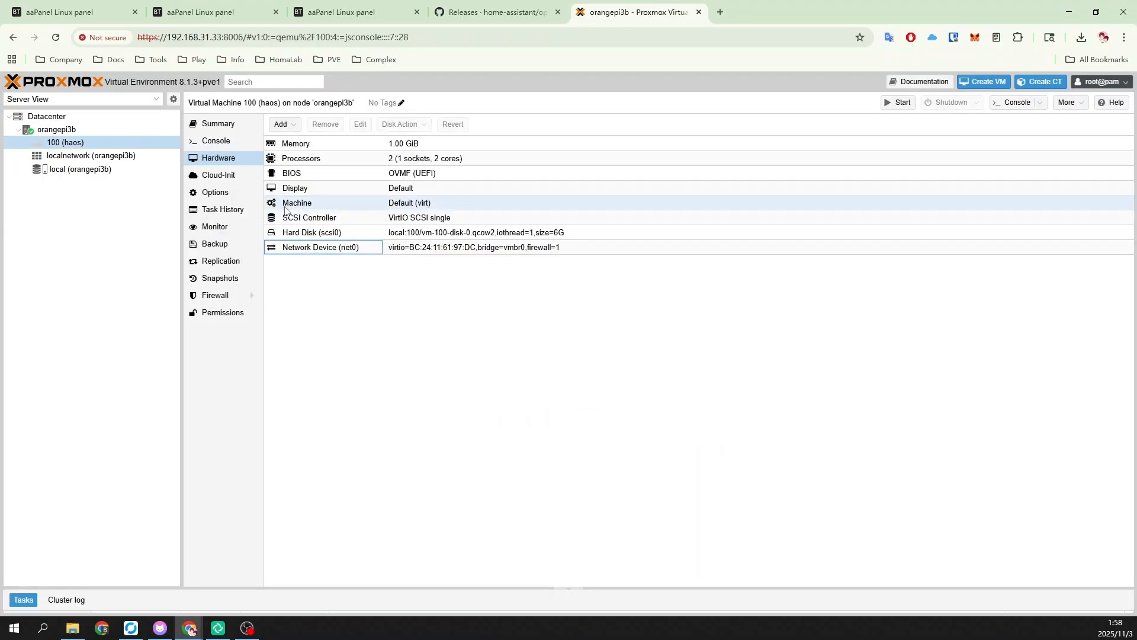
left_click(214, 192)
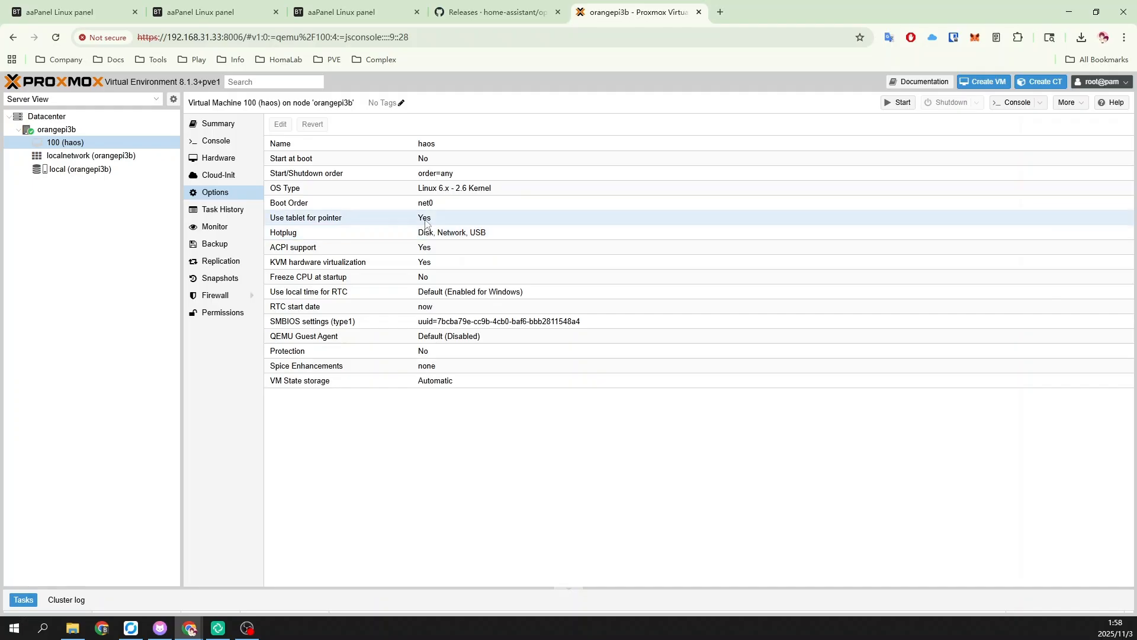
- Enable scsi0 in VM 100's boot order after net0
double_click(442, 203)
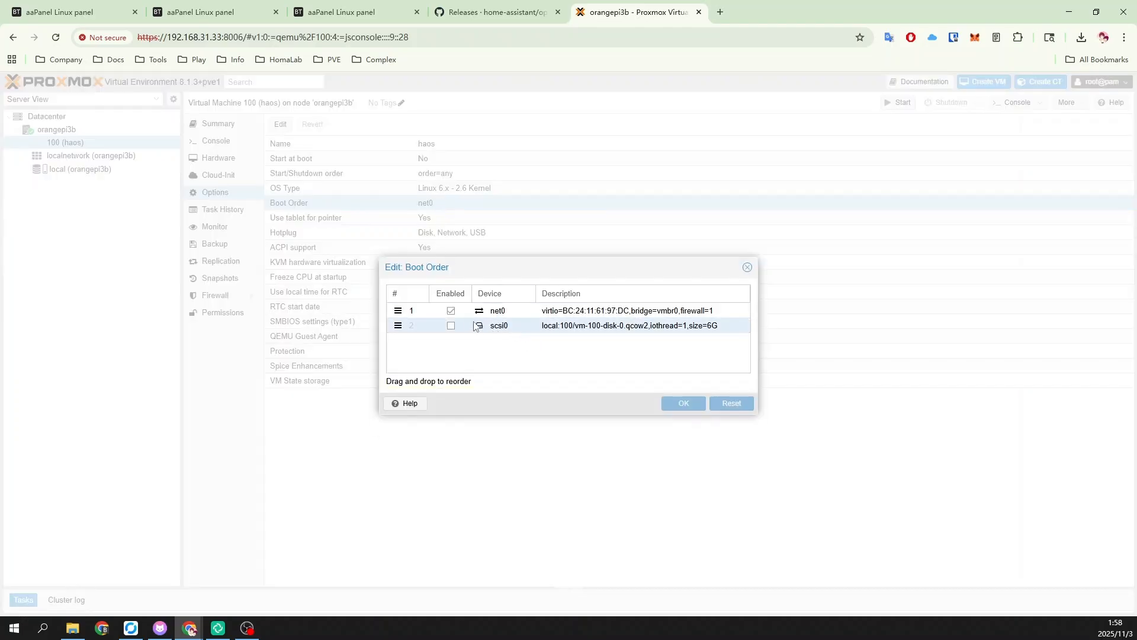
left_click(451, 326)
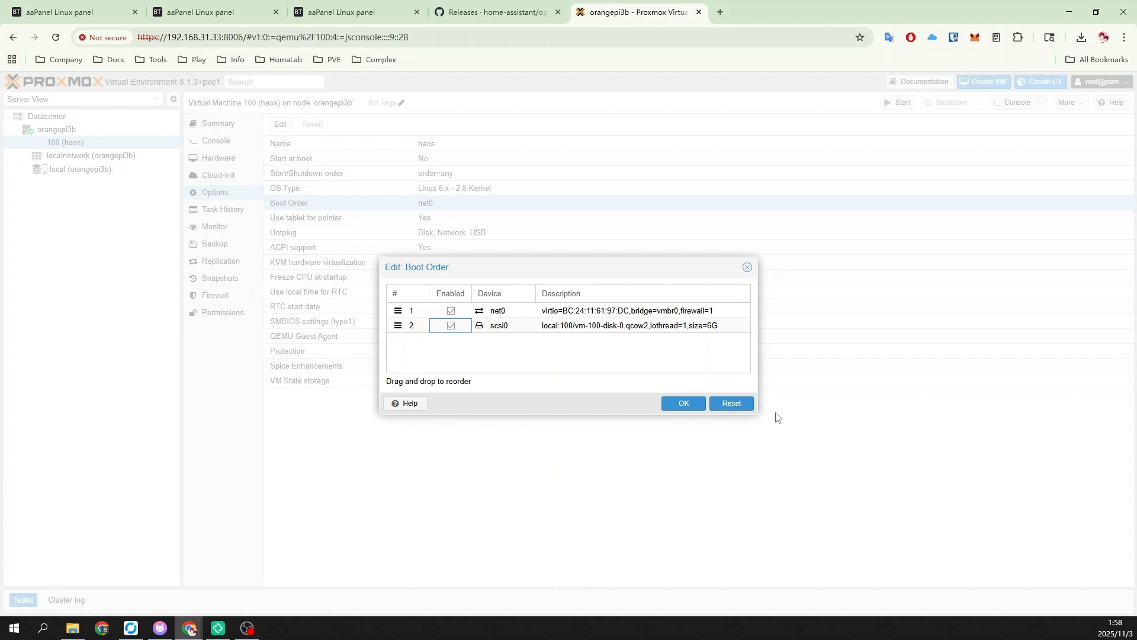
left_click(686, 403)
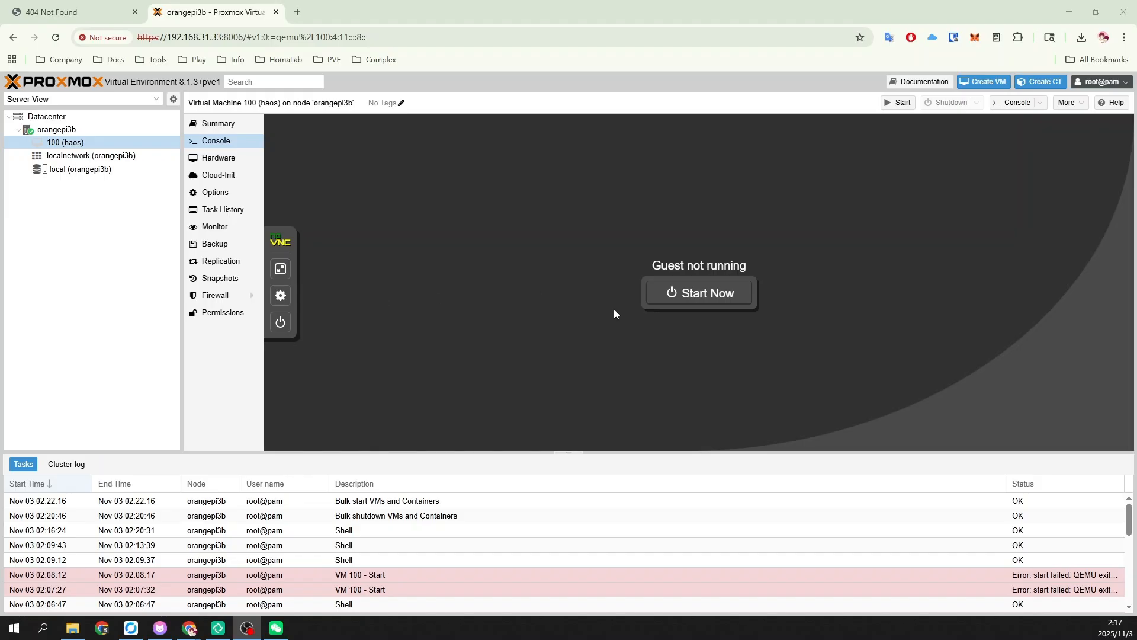
- Start VM 100 and enlarge its console by collapsing the task log
left_click(658, 296)
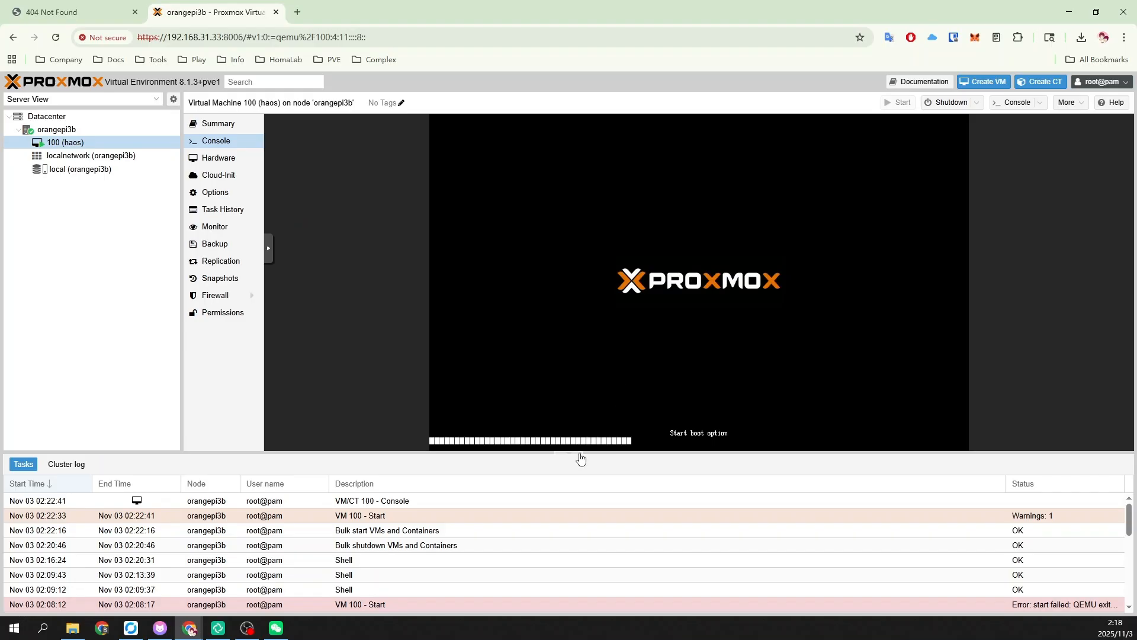
left_click_drag(581, 455, 558, 616)
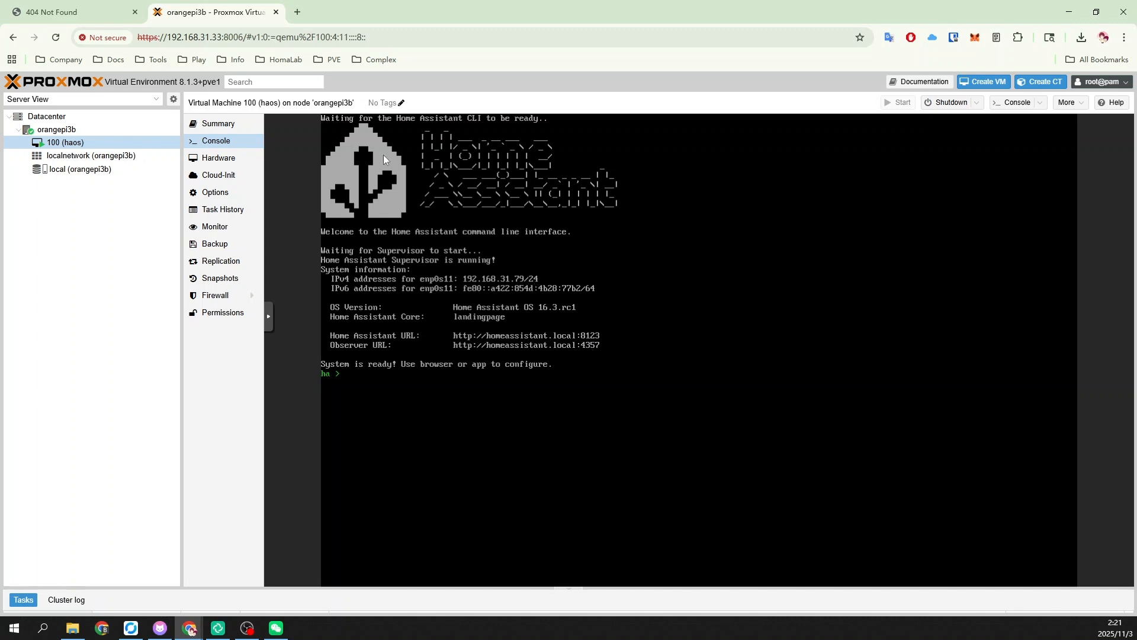
- Open the Proxmox logo link in a new browser tab and switch to it
right_click(69, 131)
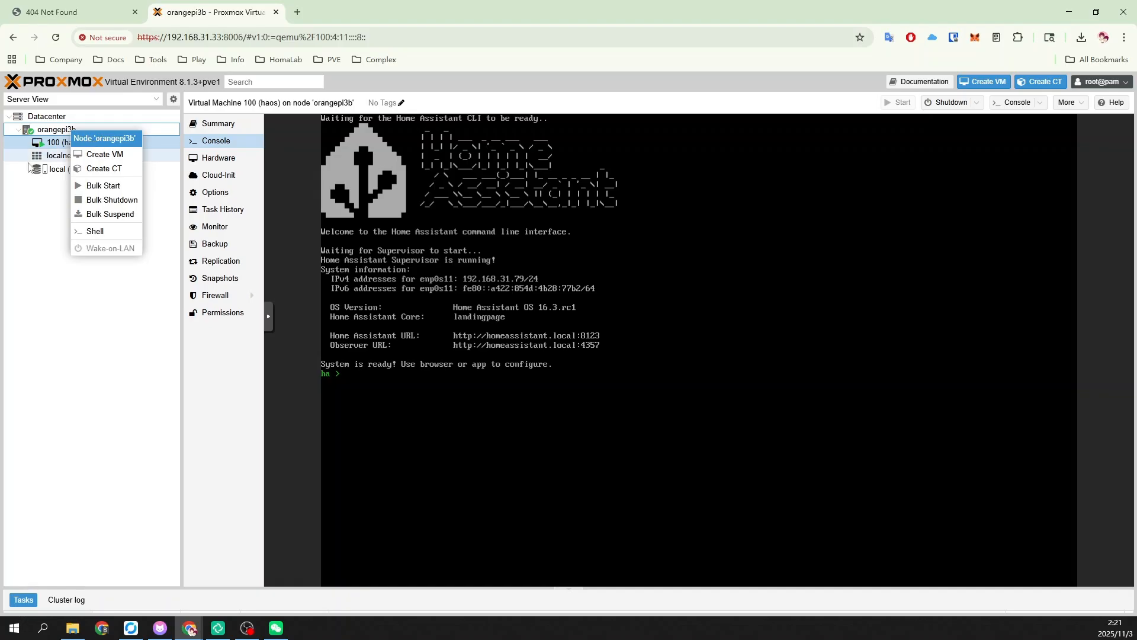
left_click(48, 232)
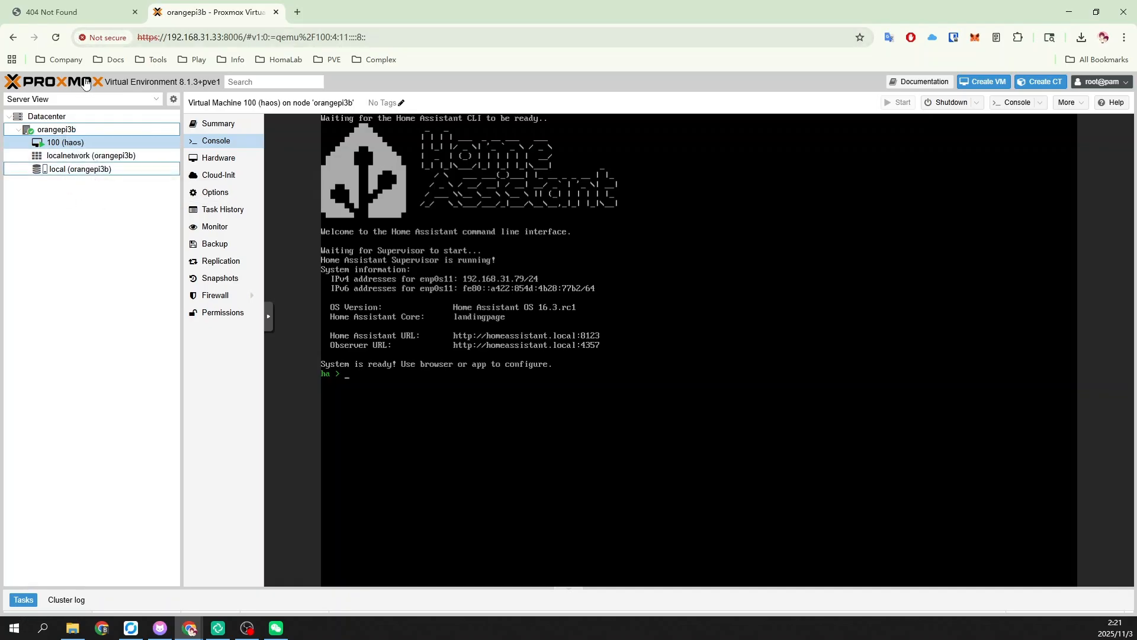
right_click(81, 81)
left_click(132, 91)
left_click(324, 12)
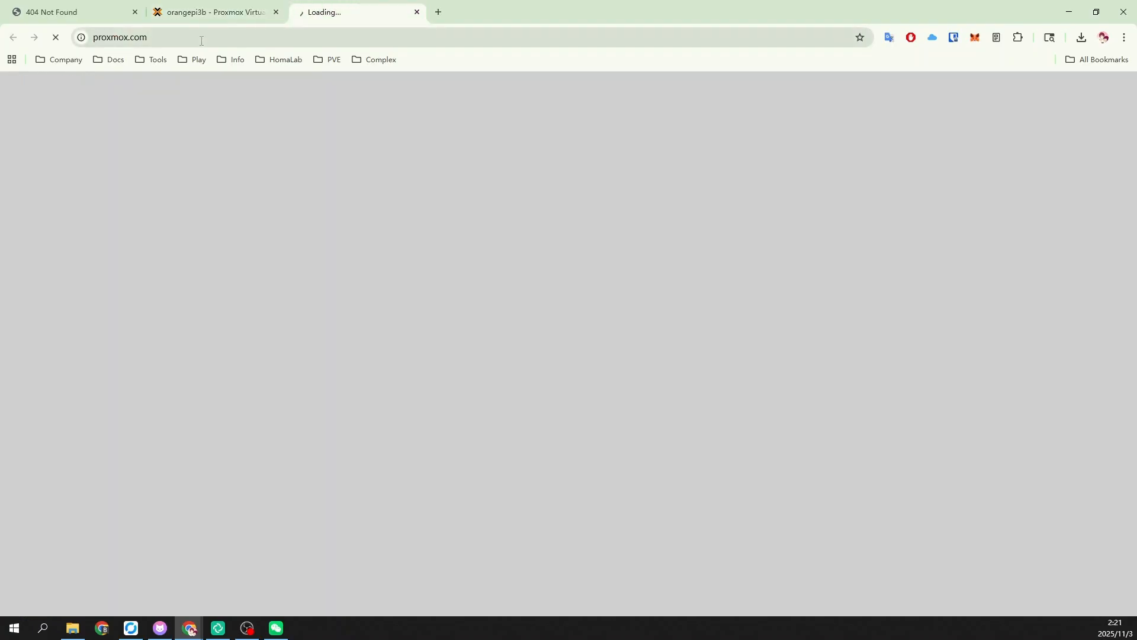
- Try loading homeassistant.local:8123, reload it, then check the VM's IP in the console
left_click(201, 39)
type("ho")
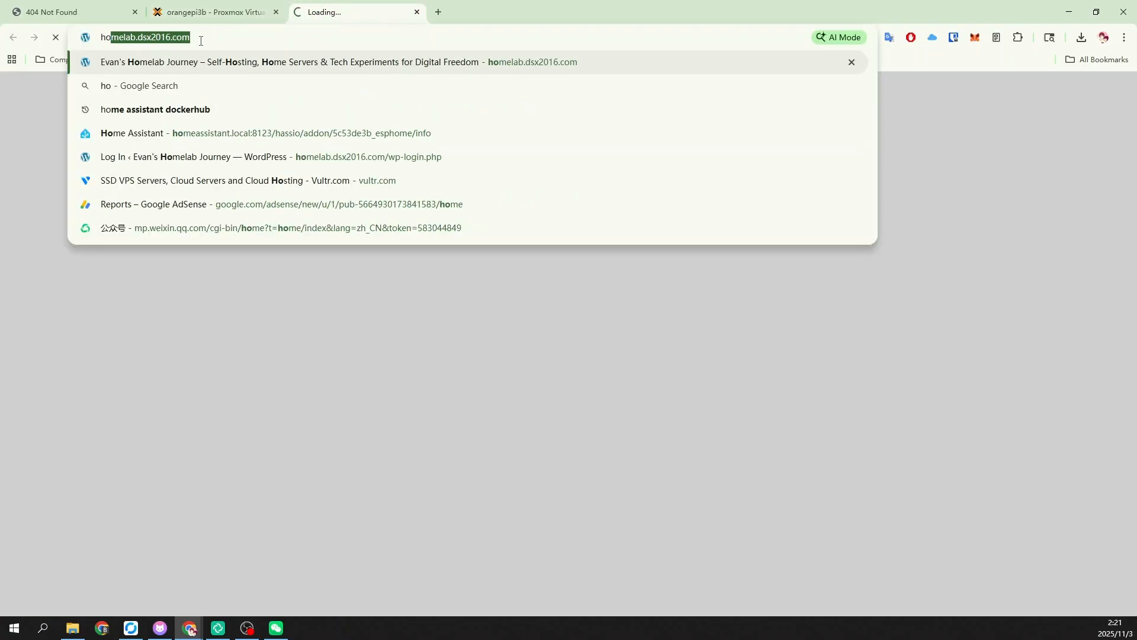
key("BackSpace")
key("BackSpace")
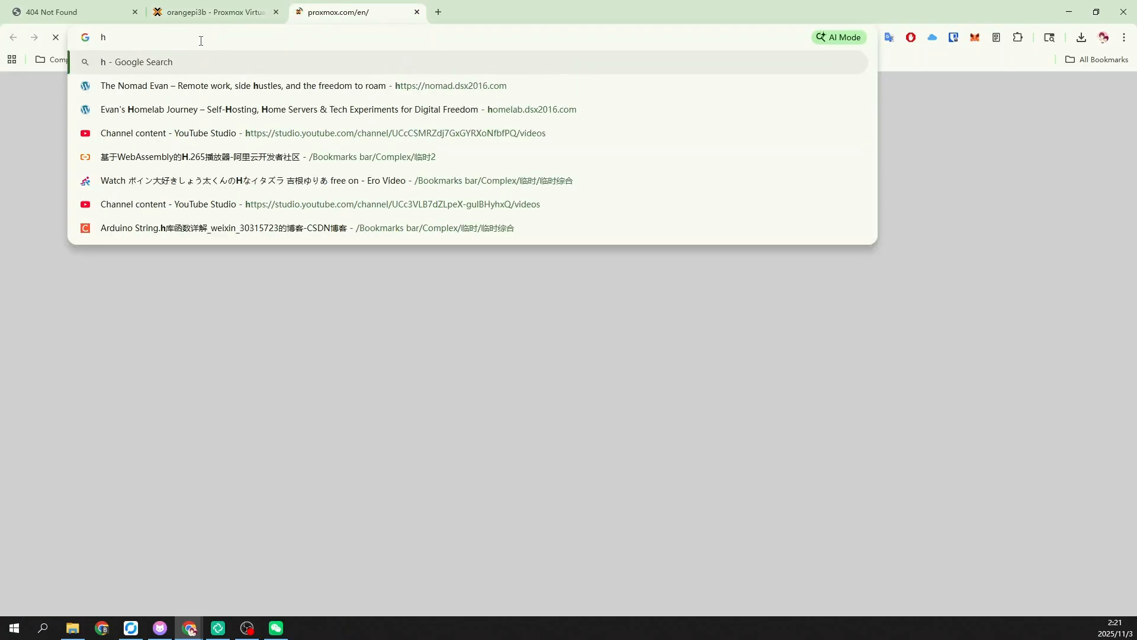
type("ome")
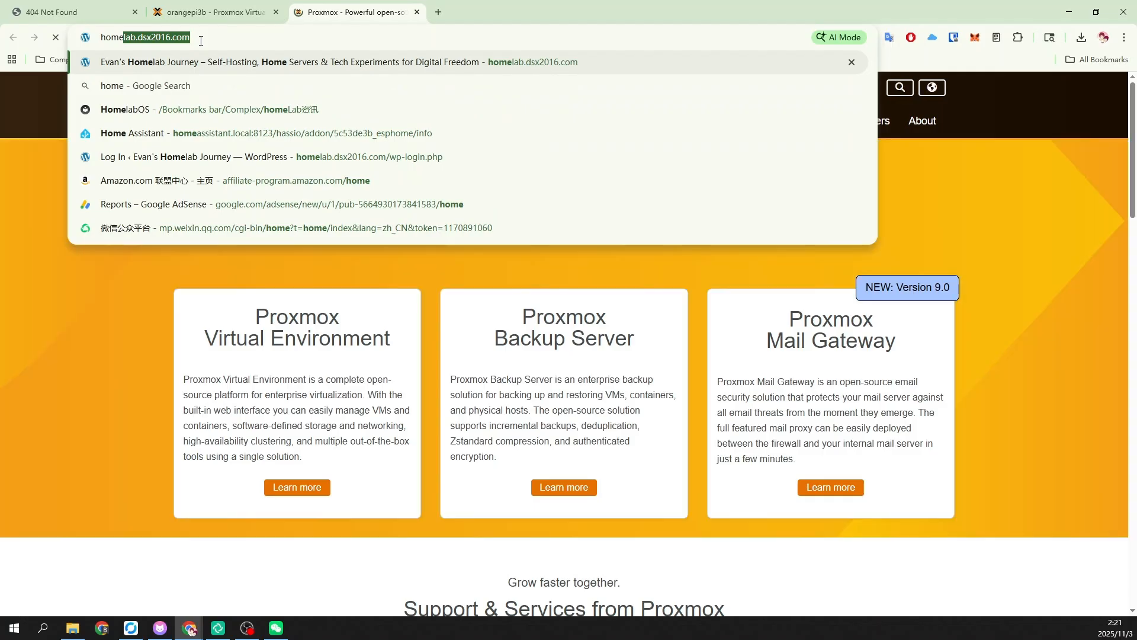
type("ass")
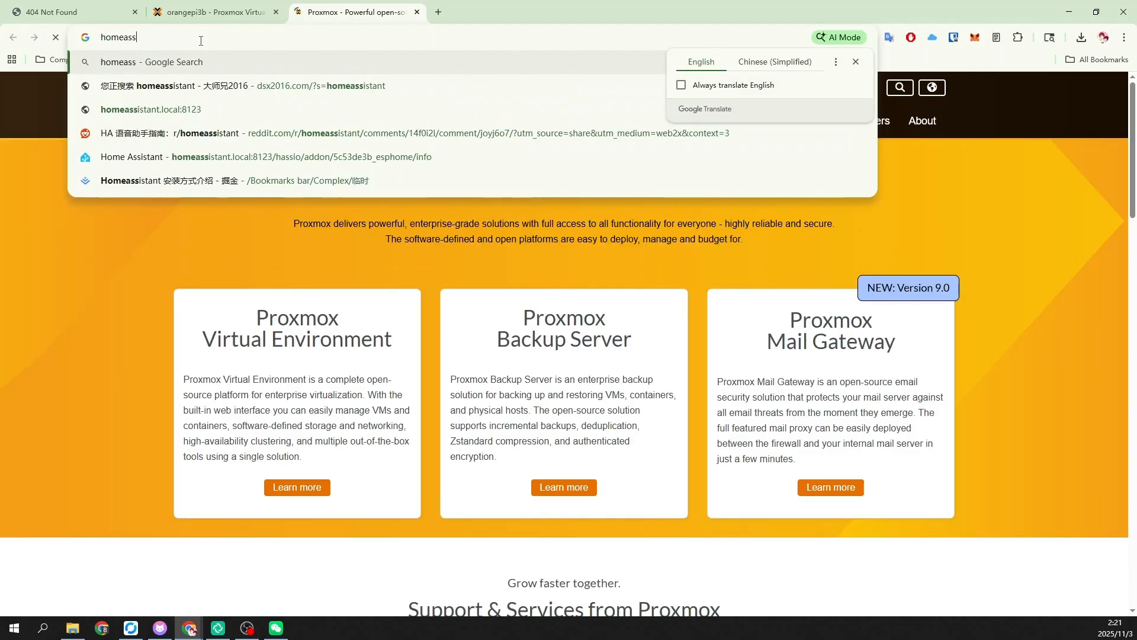
key("Down")
key("Down")
key("Return")
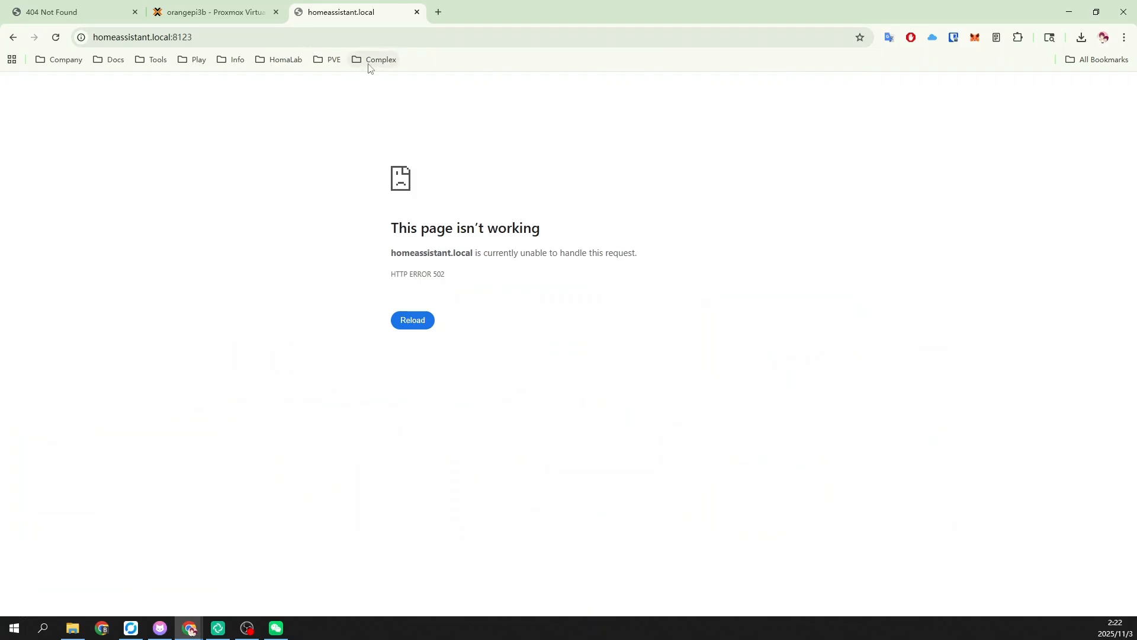
left_click(89, 12)
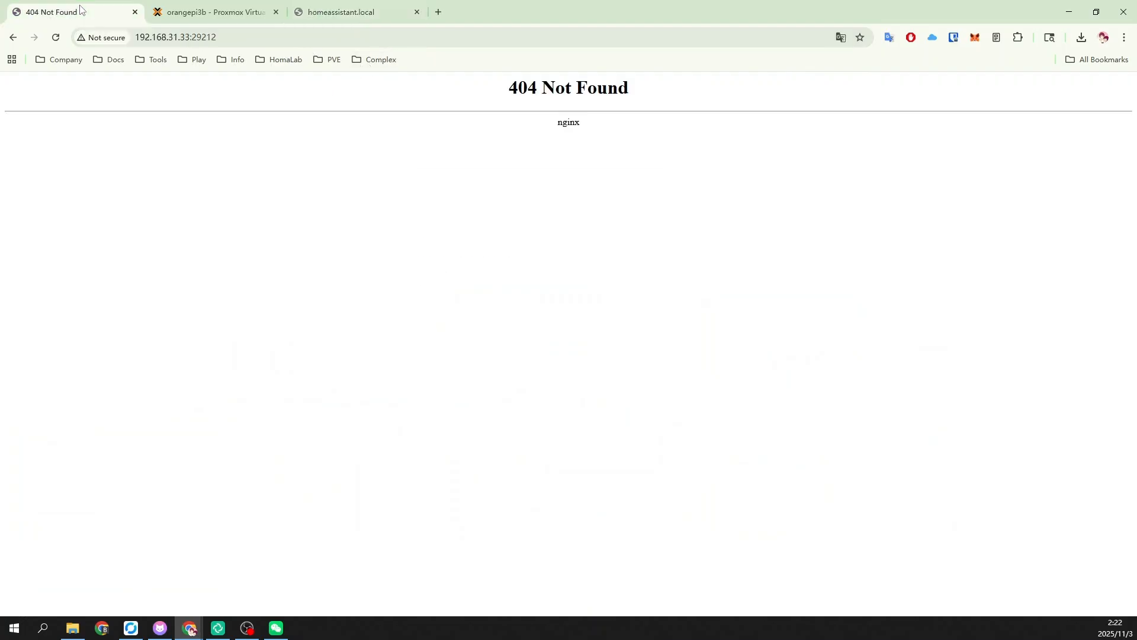
left_click(167, 5)
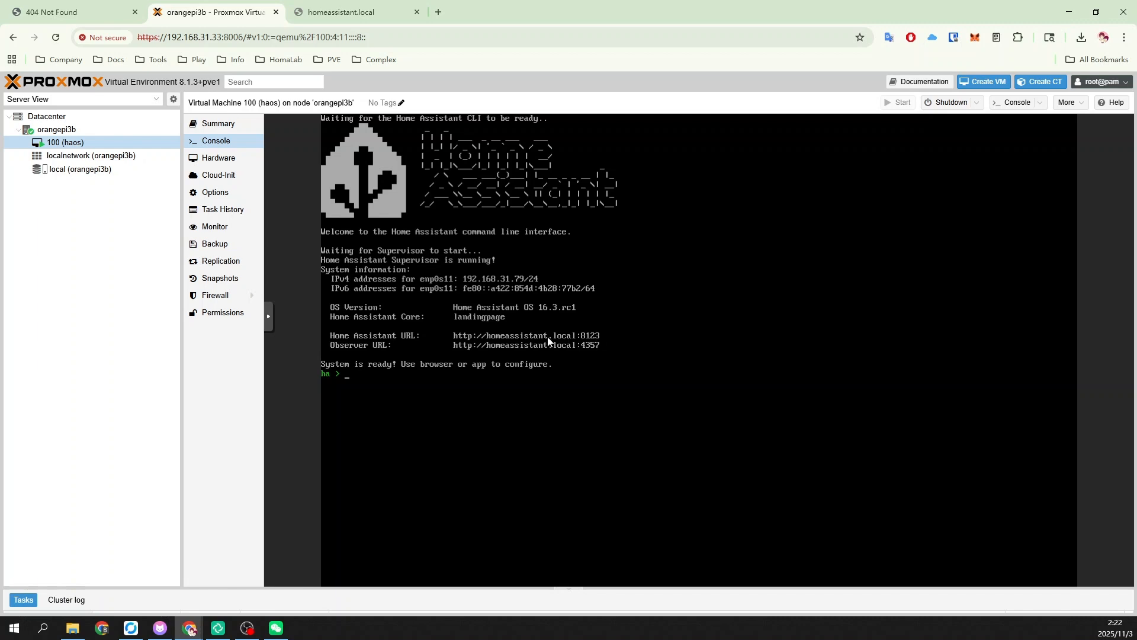
left_click(356, 12)
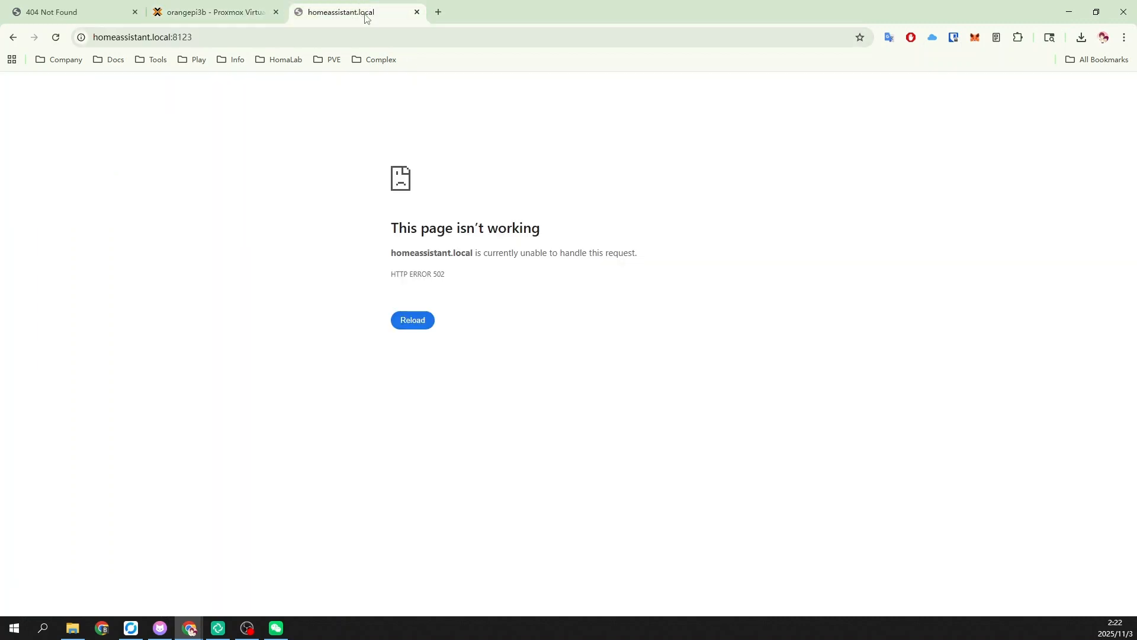
left_click(256, 38)
key("Return")
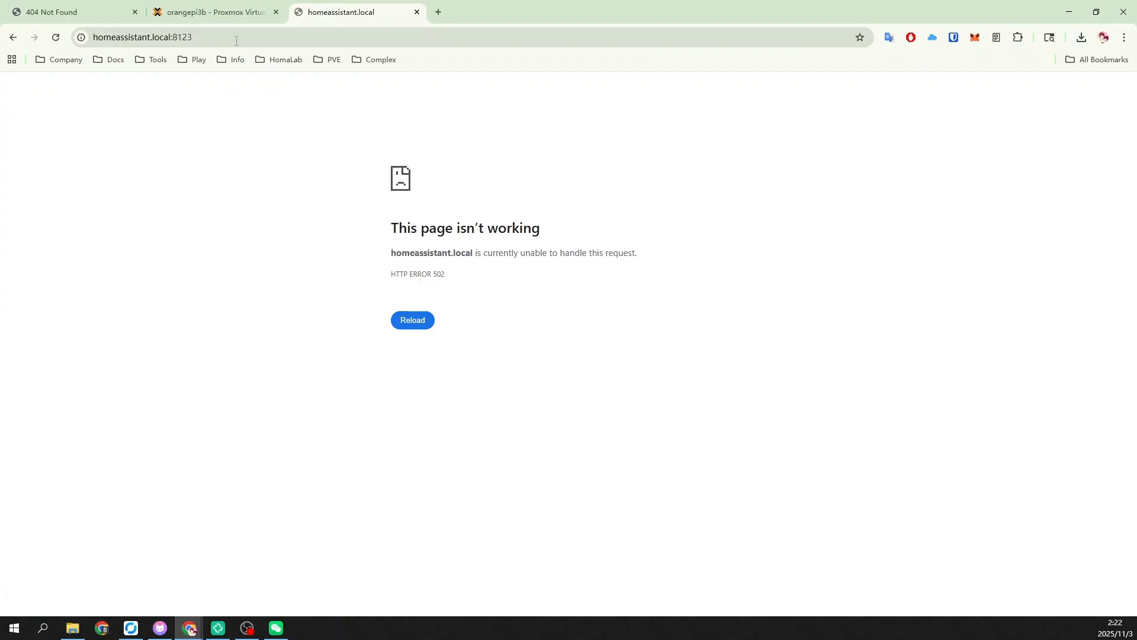
left_click(186, 37)
left_click(210, 12)
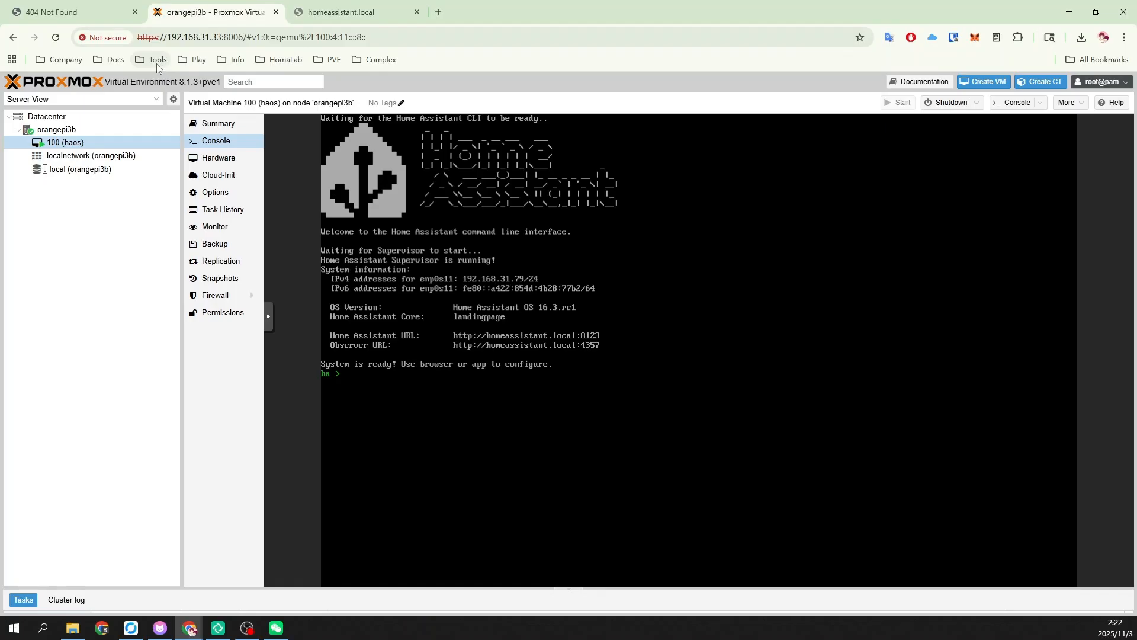
- Open 192.168.31.79:8123 and close the unreachable homeassistant.local tab
left_click(126, 12)
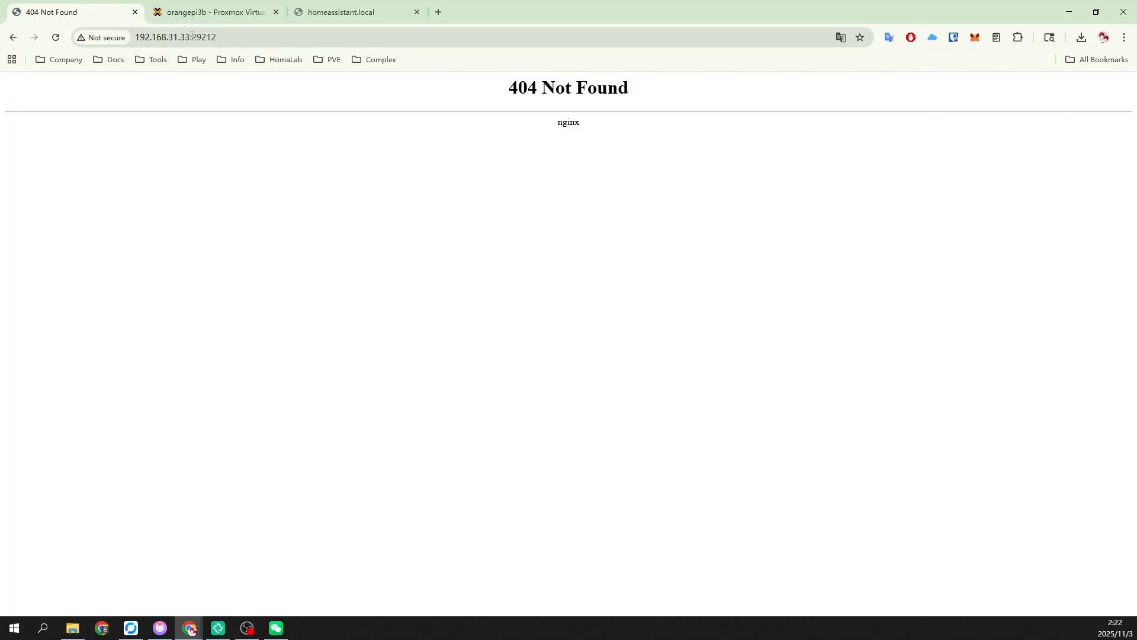
left_click_drag(180, 37, 247, 37)
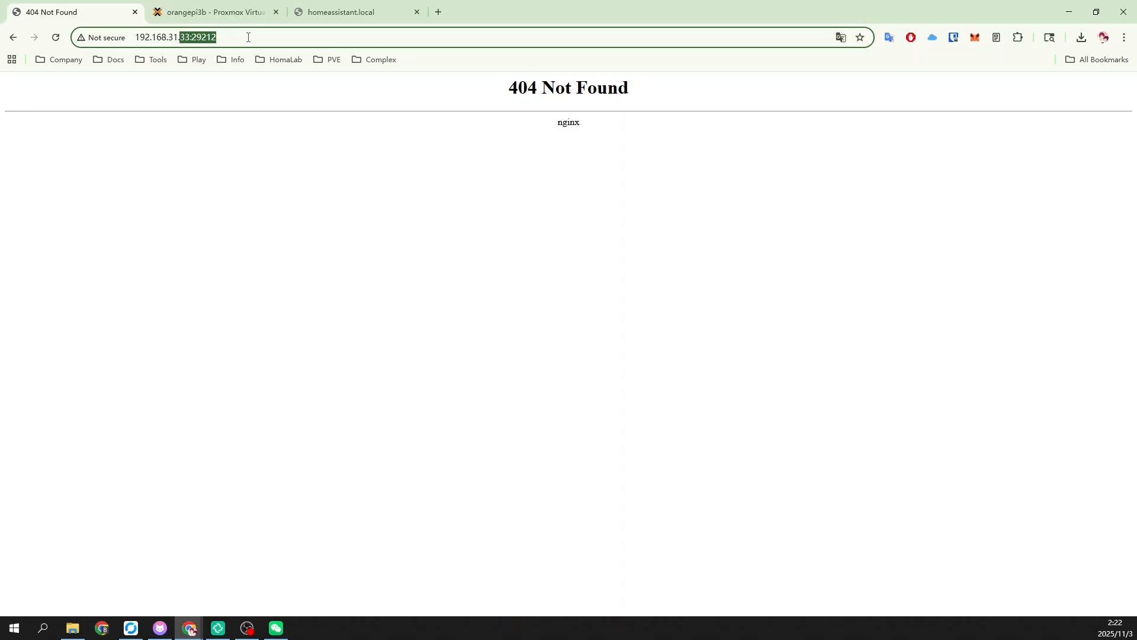
type("79")
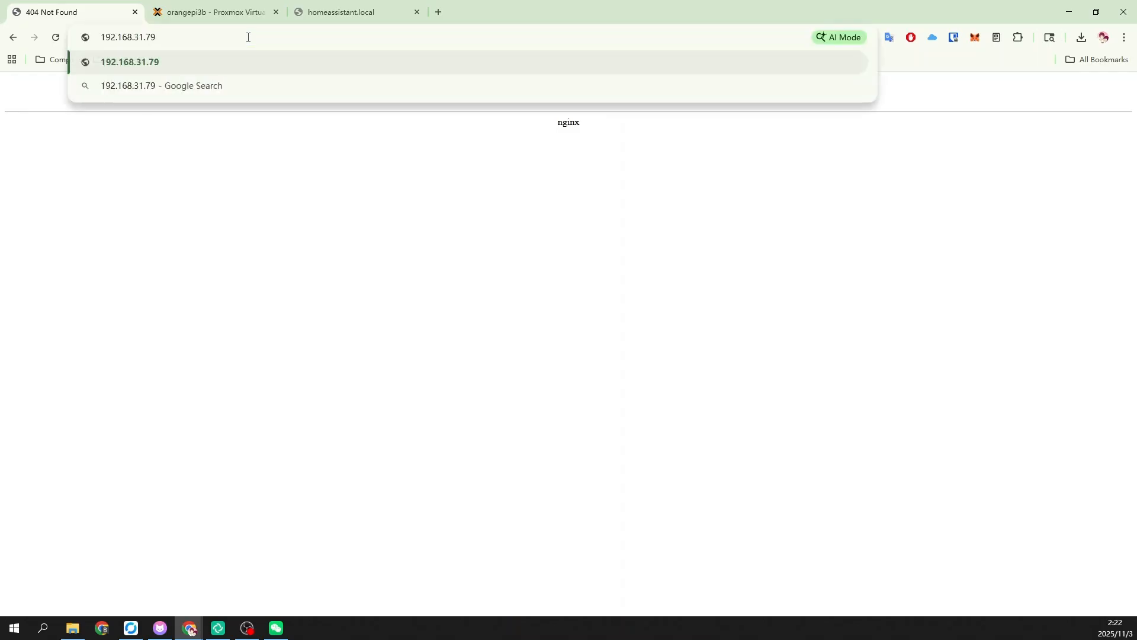
left_click(360, 5)
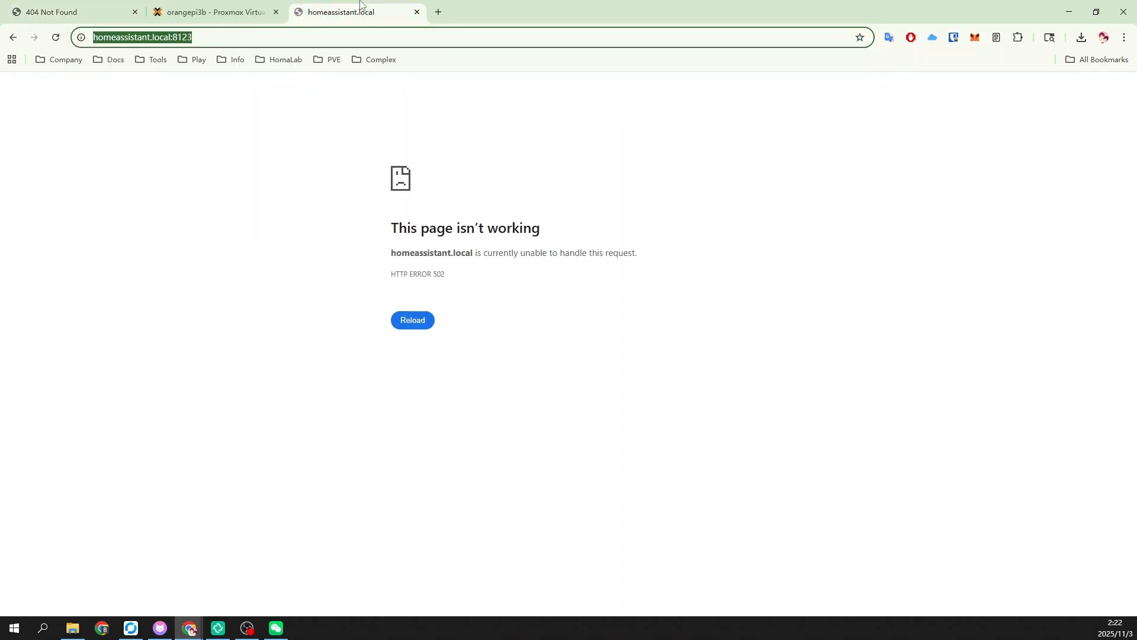
left_click(105, 15)
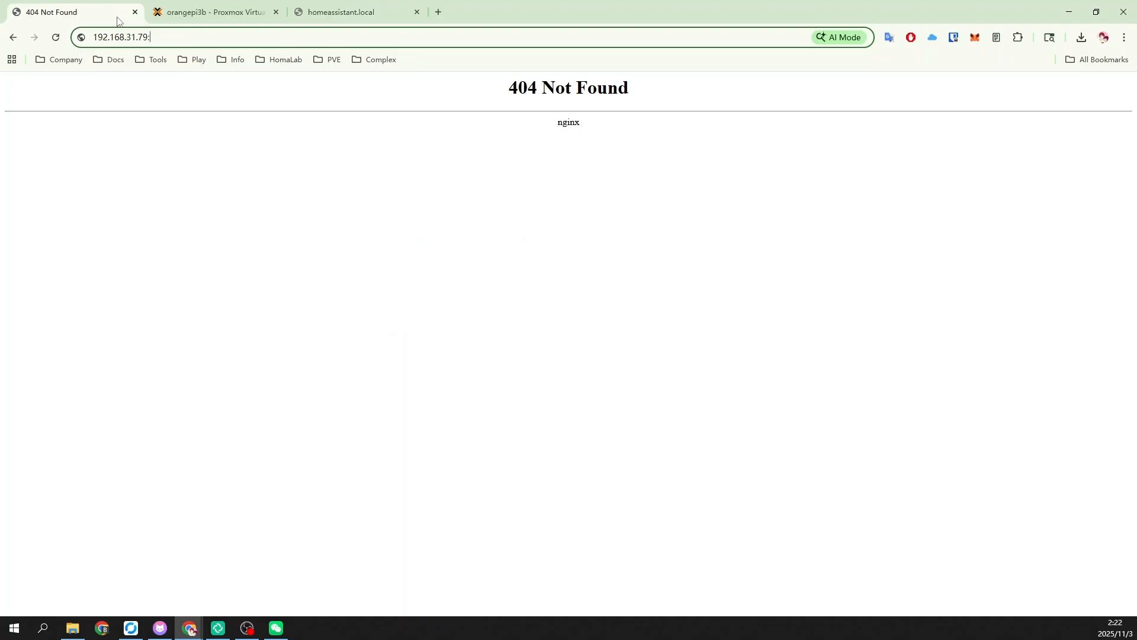
type("8123")
key("Return")
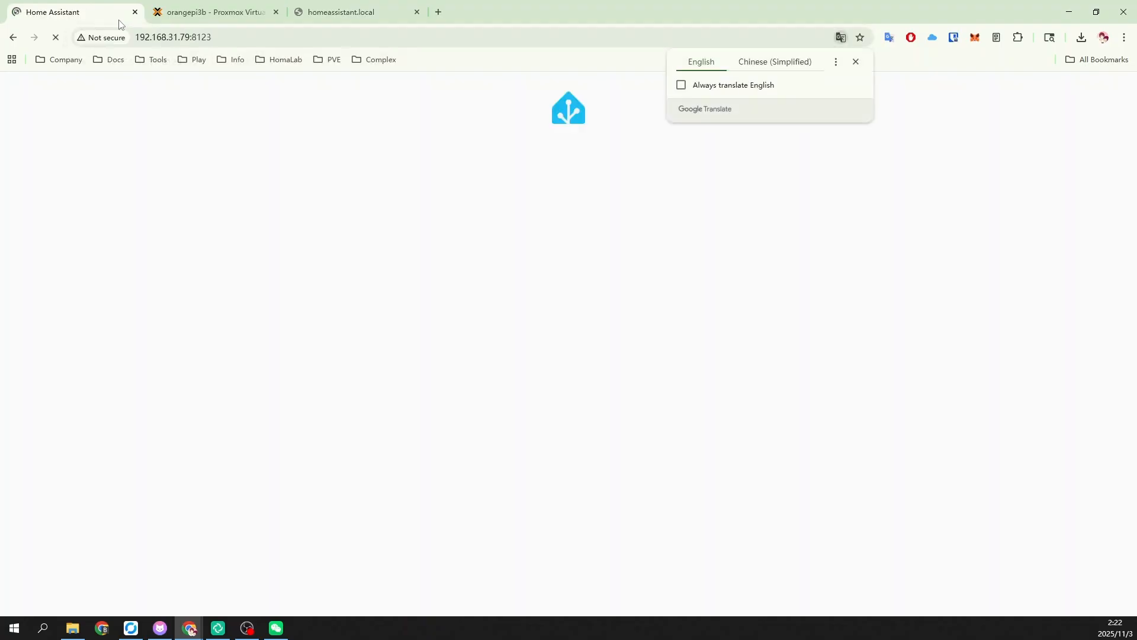
left_click(348, 14)
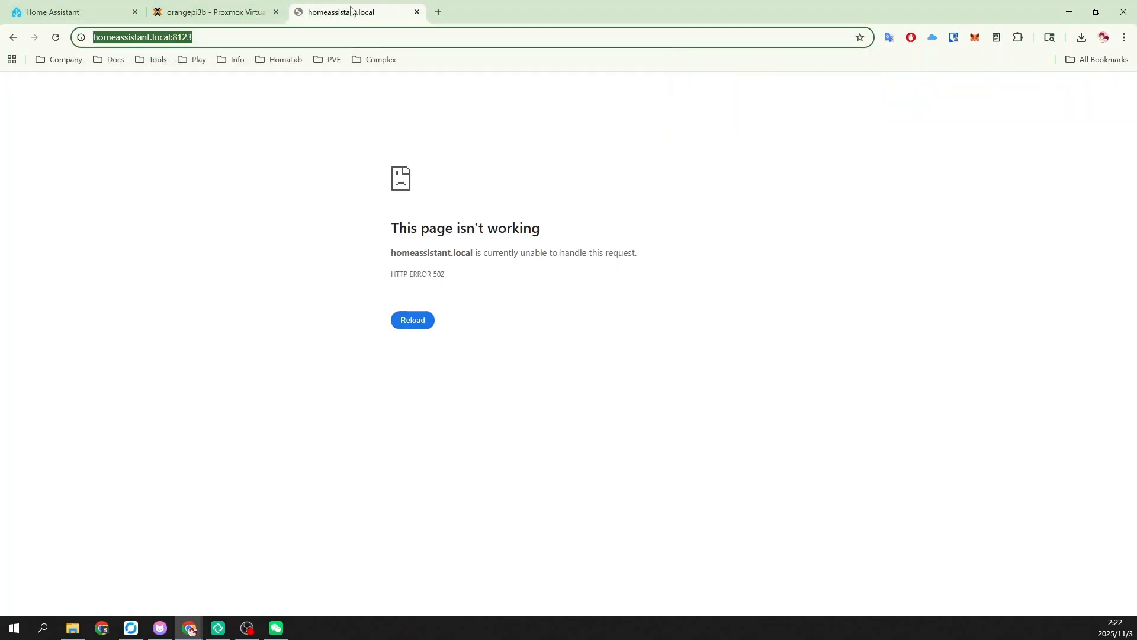
left_click(416, 12)
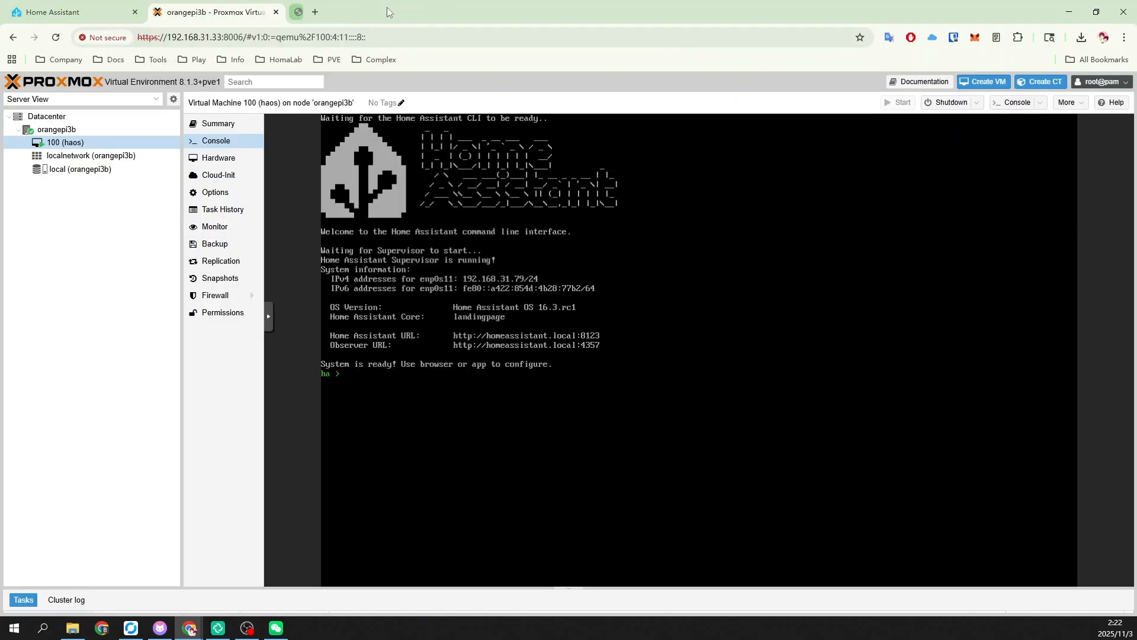
left_click(91, 9)
- Watch the expanded setup log and the Proxmox console until the Welcome page appears
left_click(574, 274)
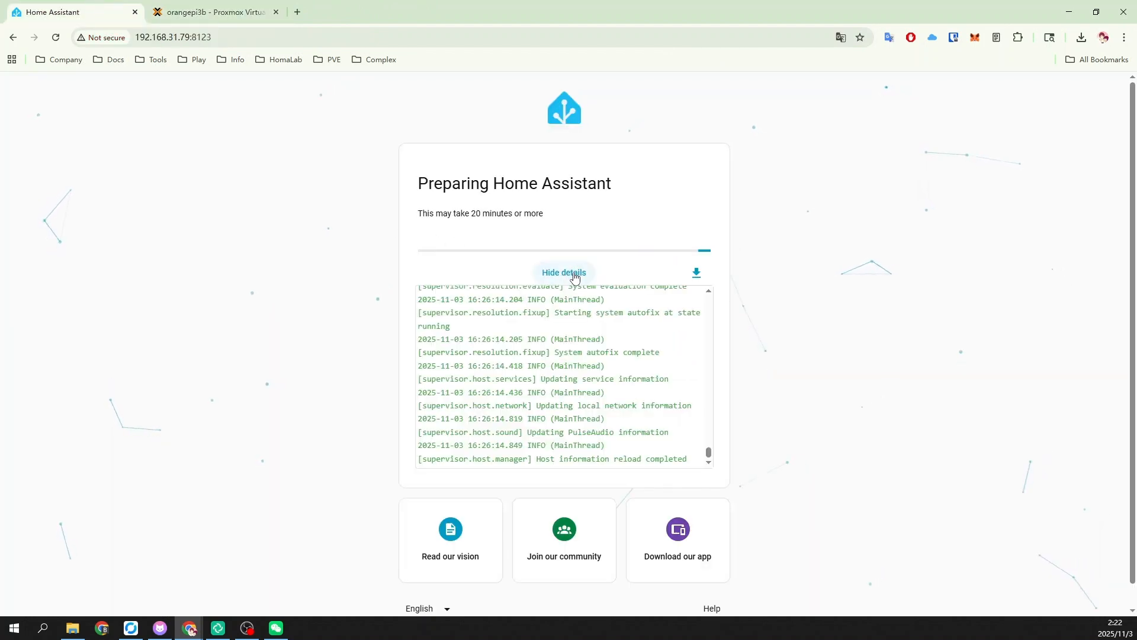
scroll(549, 325, "up", 5)
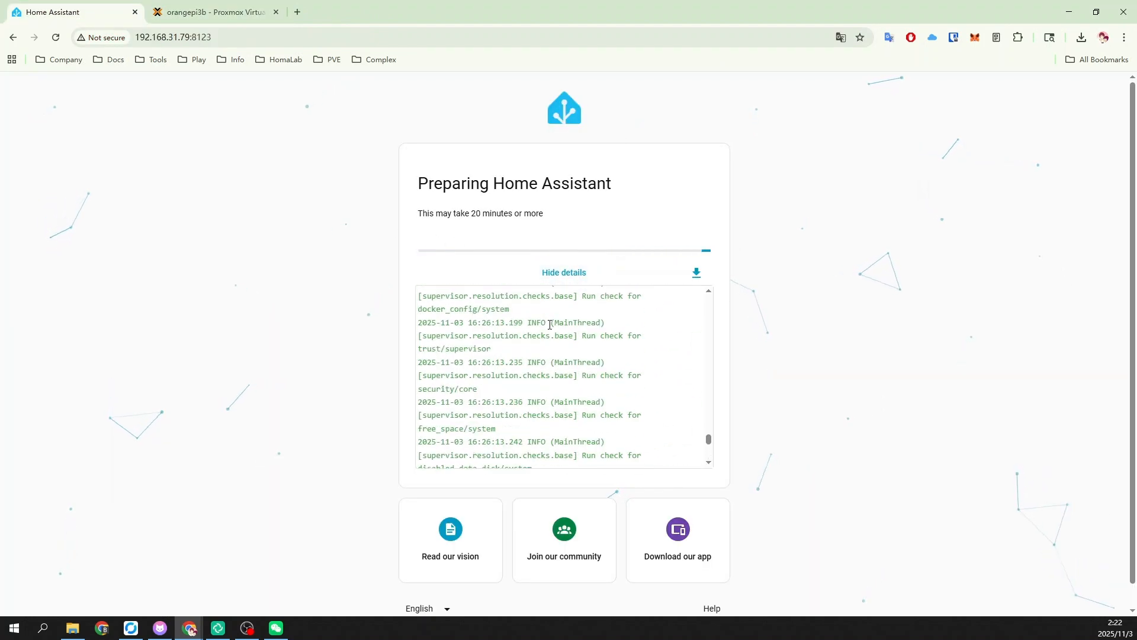
scroll(550, 325, "up", 5)
scroll(695, 396, "up", 3)
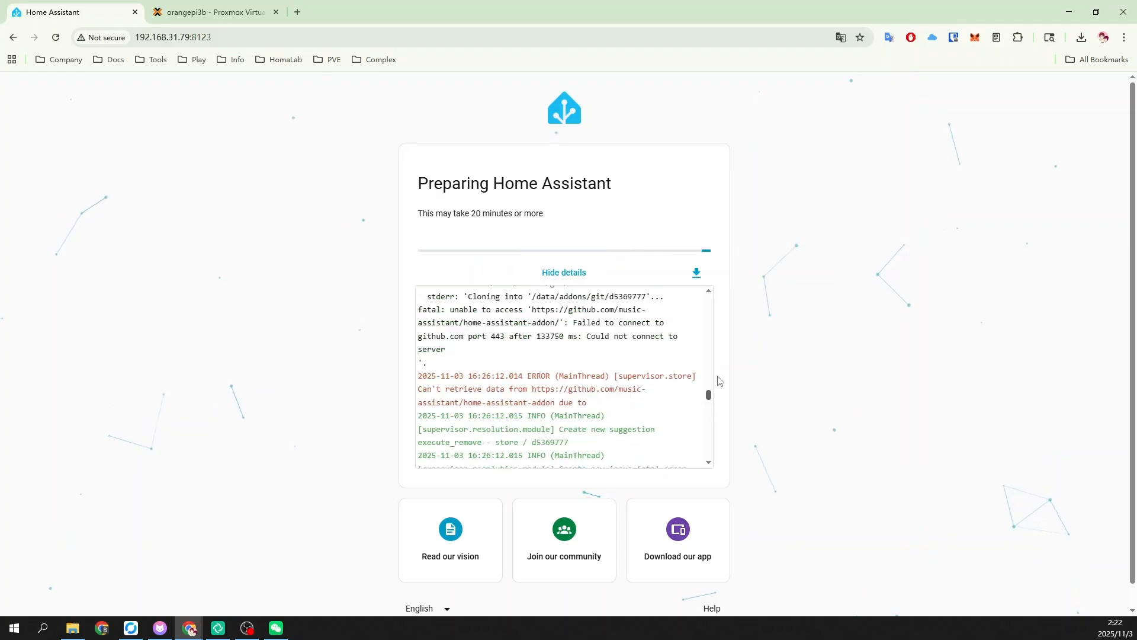
left_click_drag(710, 394, 718, 297)
scroll(674, 356, "down", 6)
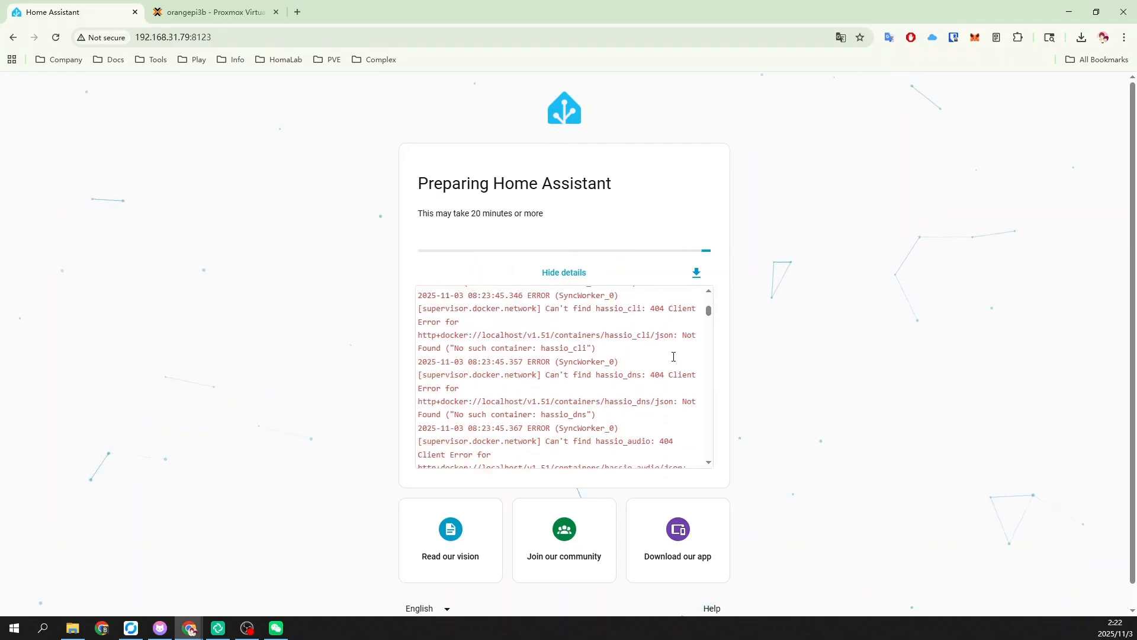
scroll(674, 356, "down", 10)
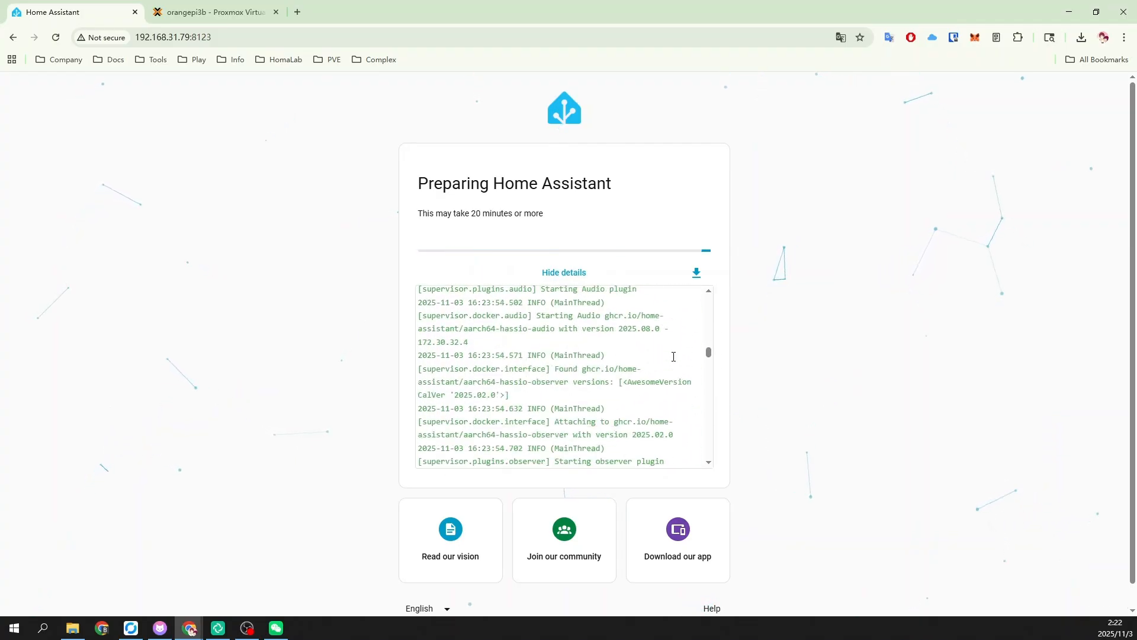
scroll(674, 356, "down", 12)
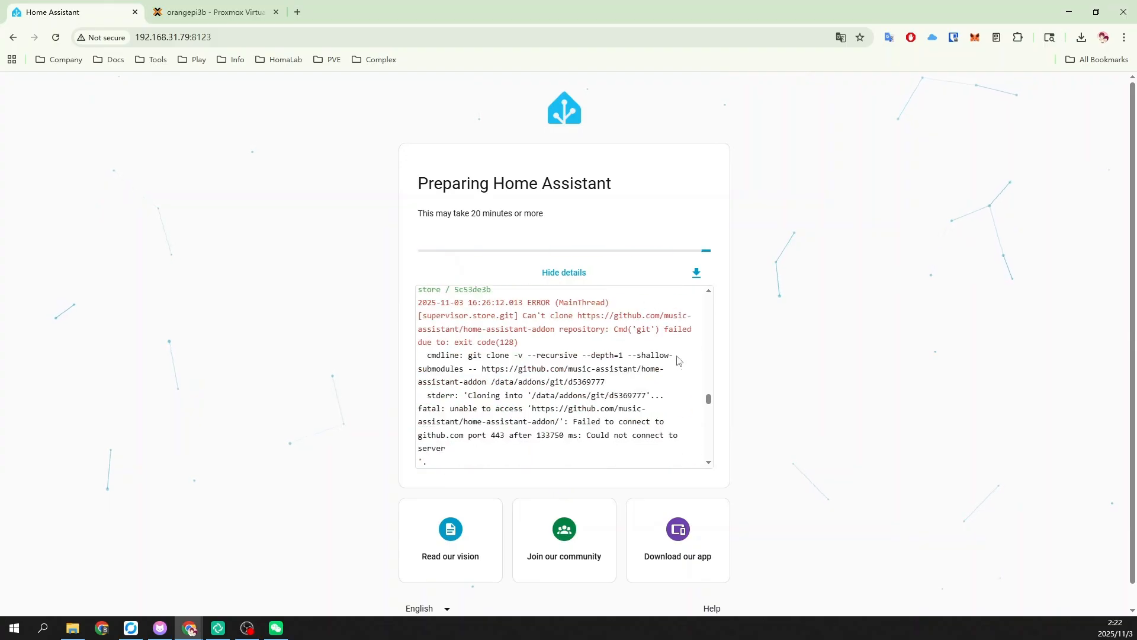
scroll(678, 360, "down", 10)
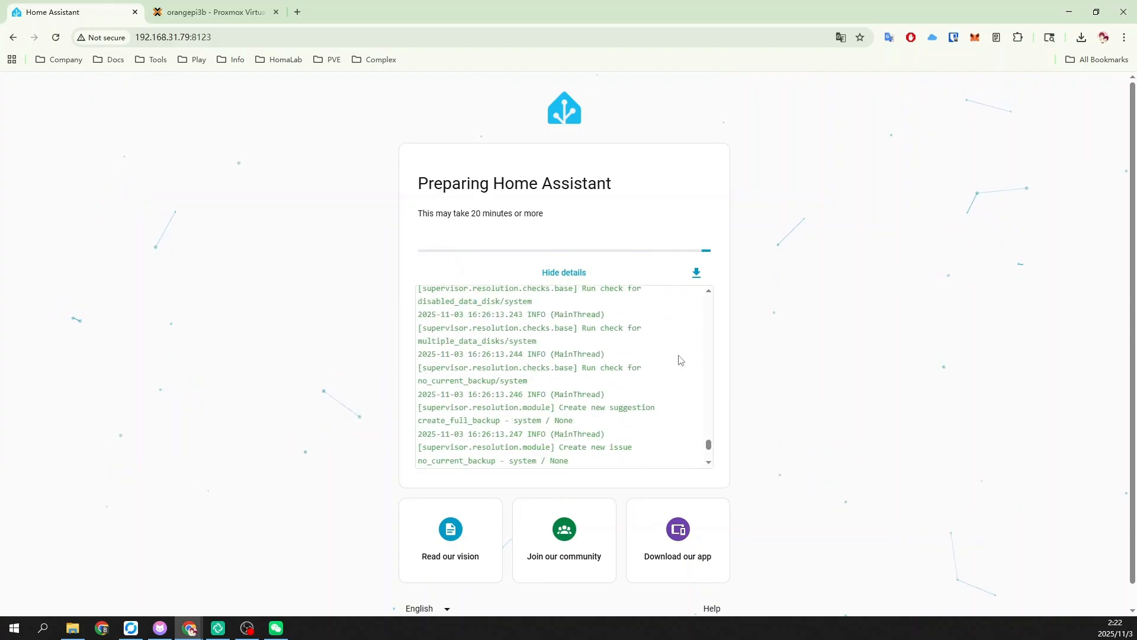
scroll(680, 360, "down", 3)
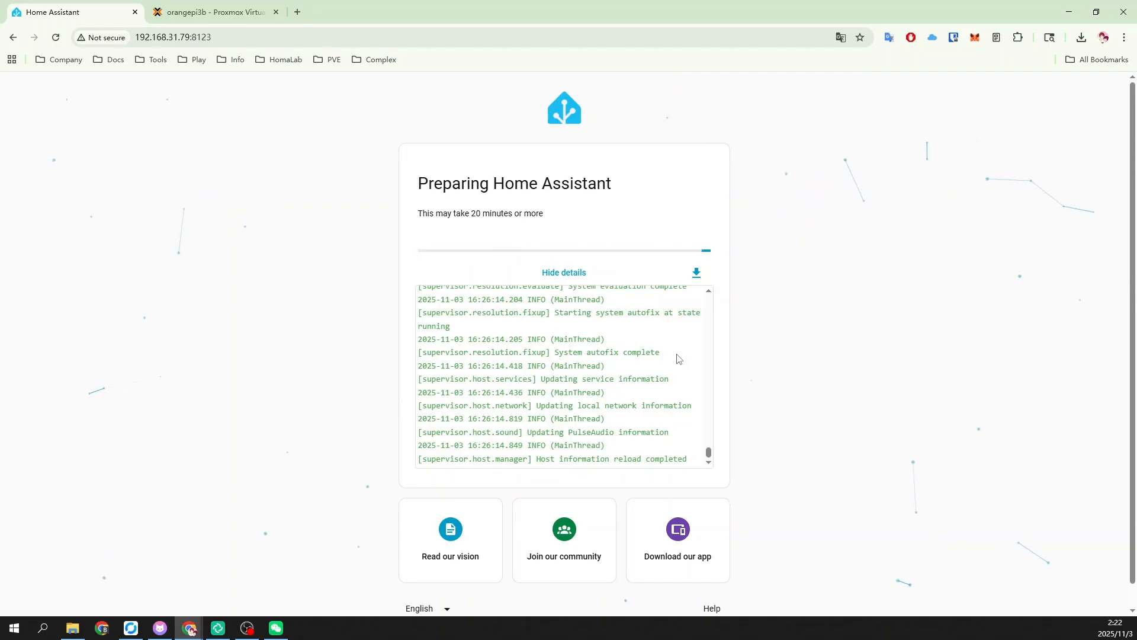
left_click(229, 18)
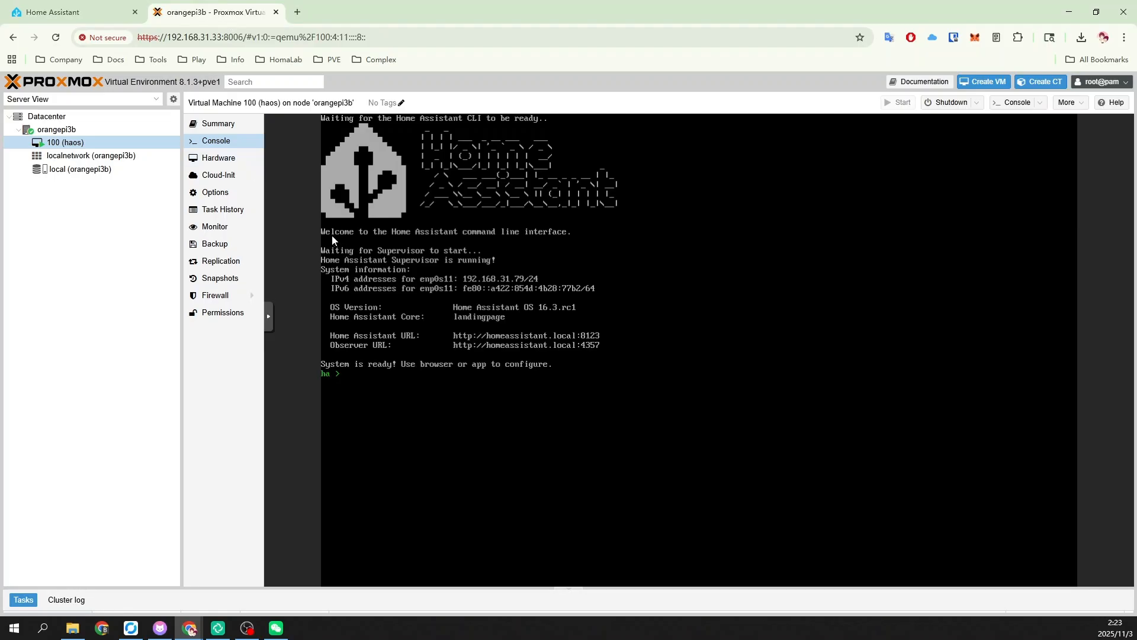
left_click(53, 12)
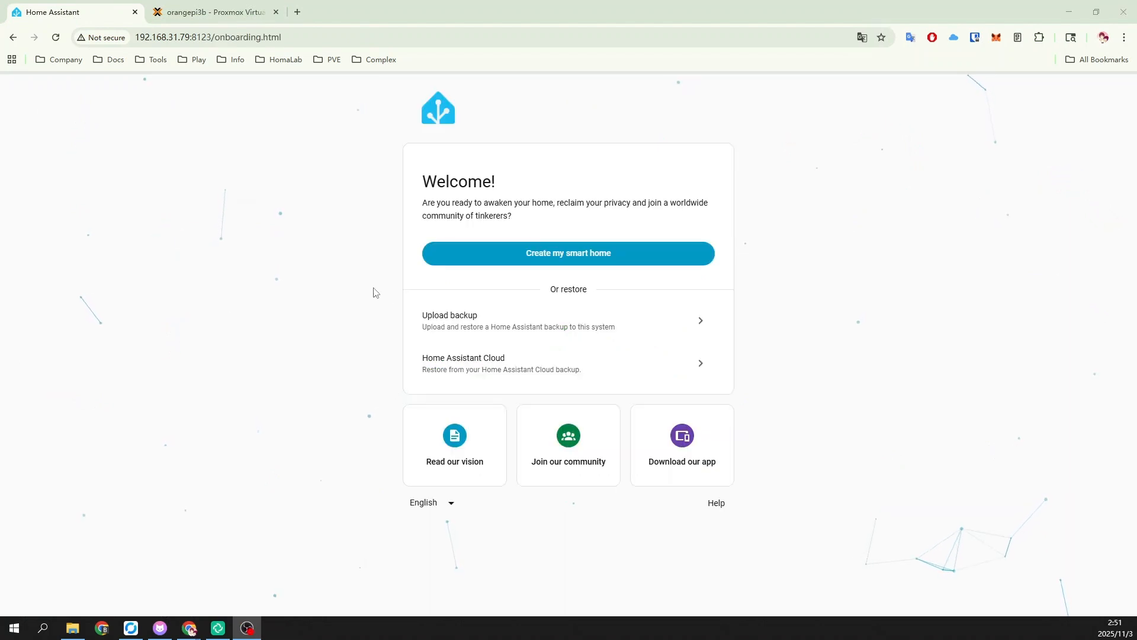
- Create the owner account with a name, username and matching self-chosen password
left_click(548, 257)
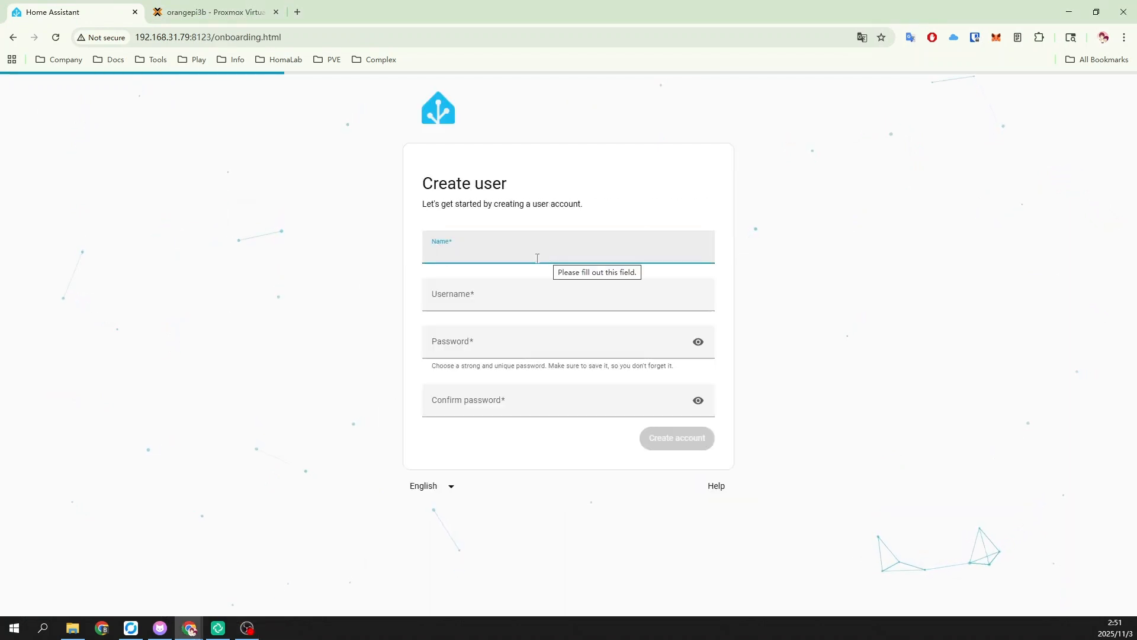
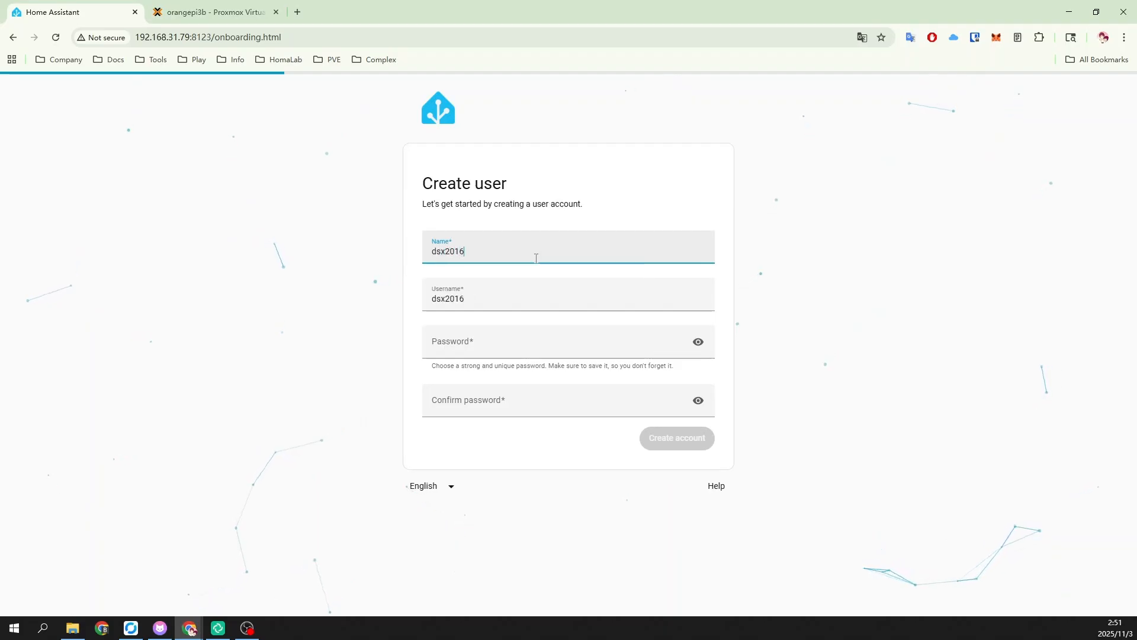
left_click(486, 342)
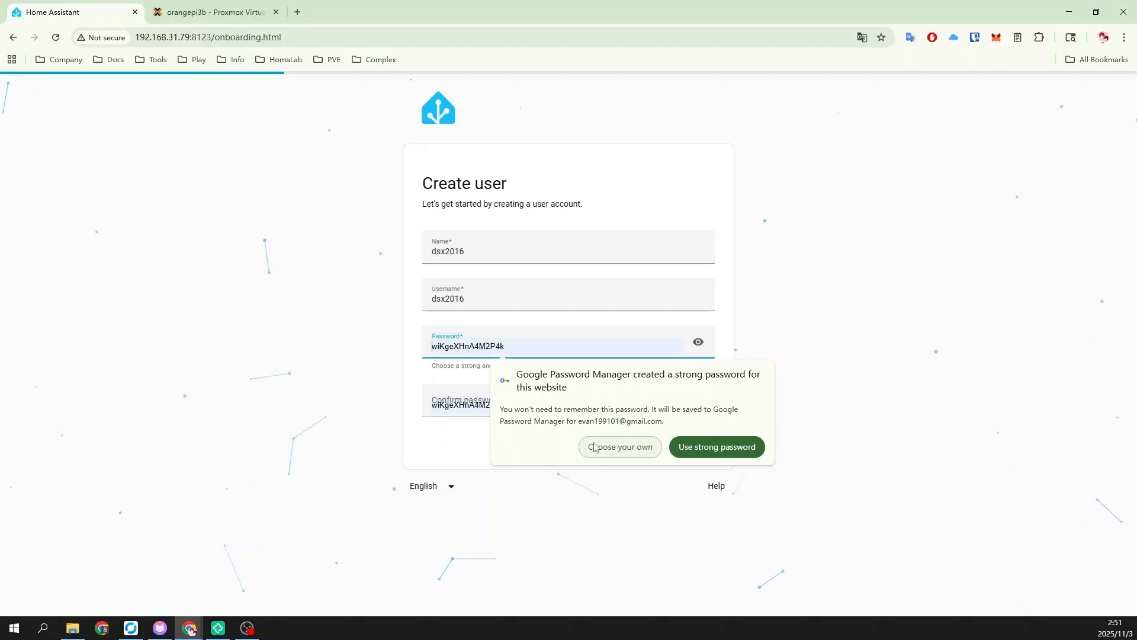
left_click(620, 447)
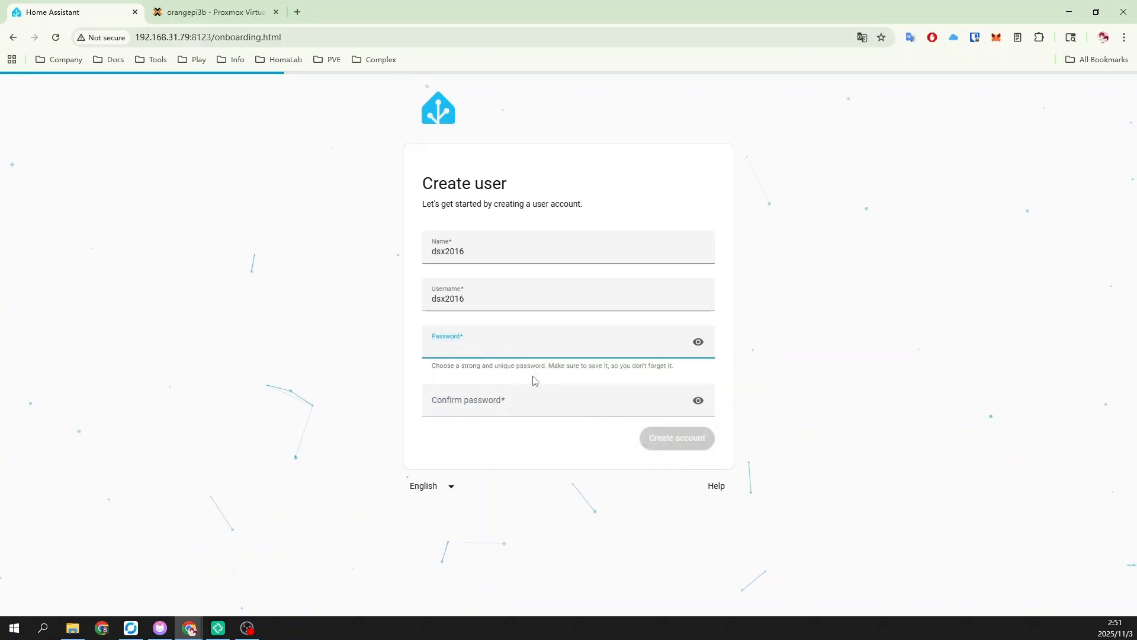
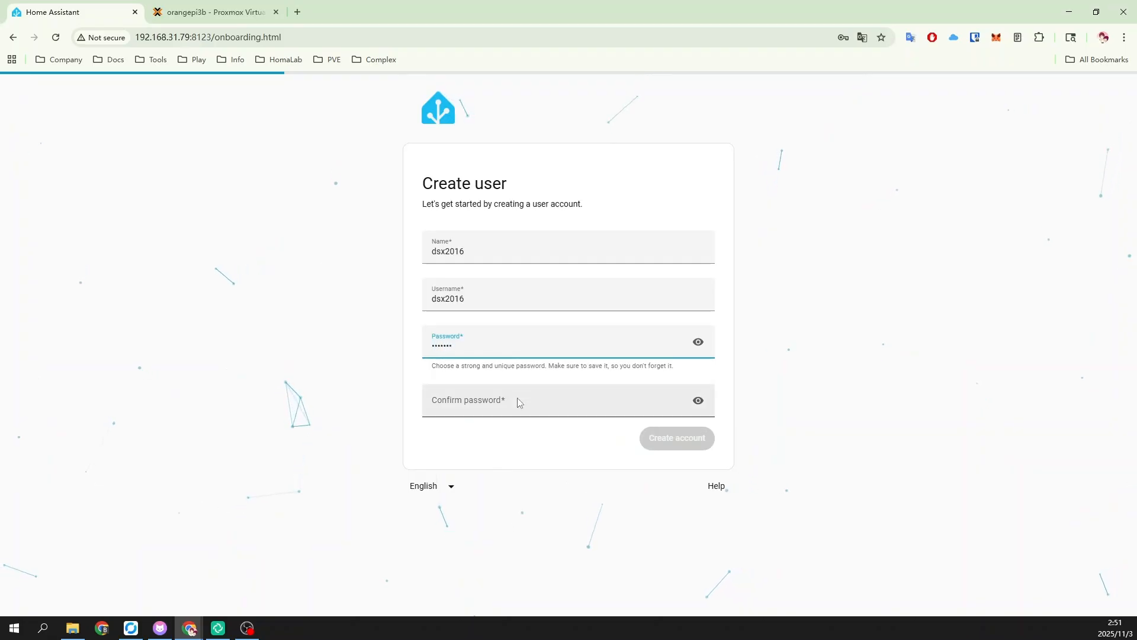
left_click(505, 408)
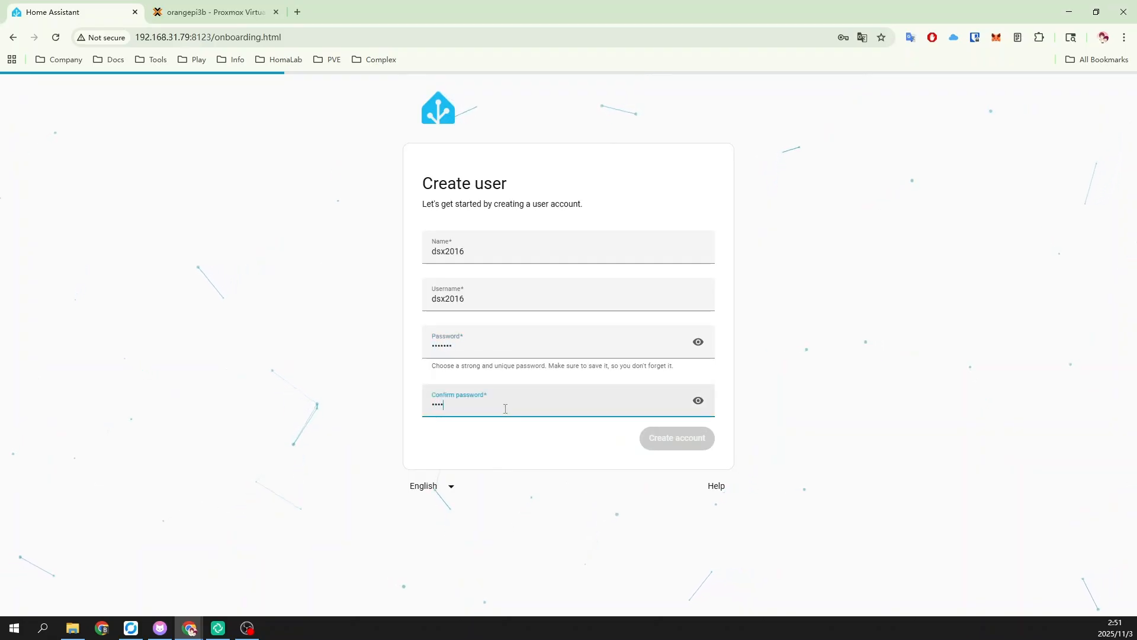
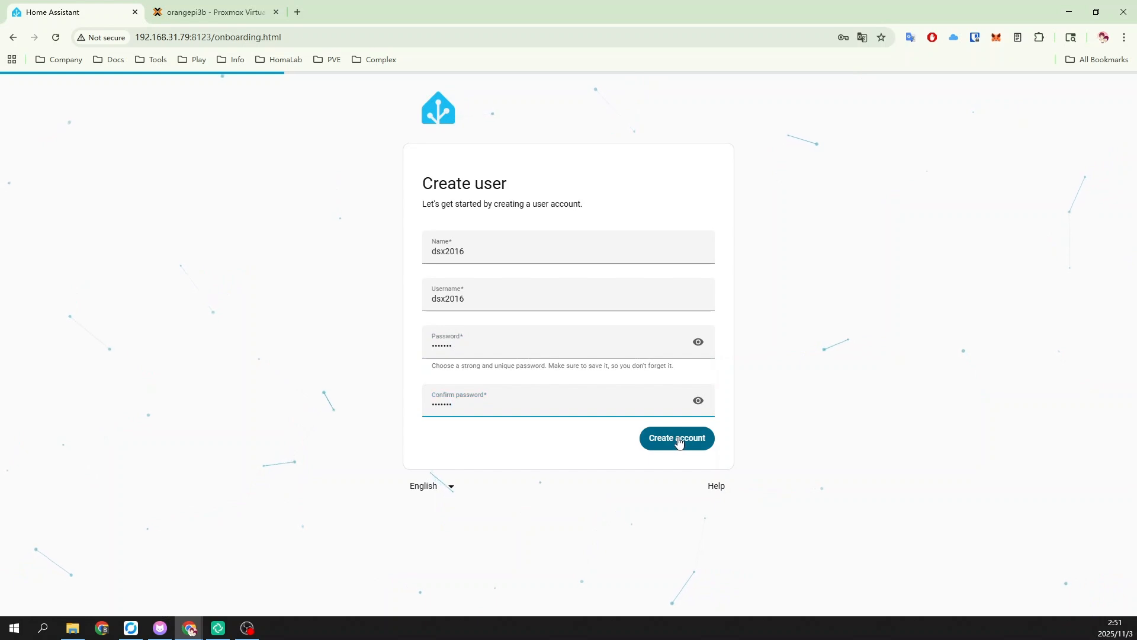
left_click(679, 439)
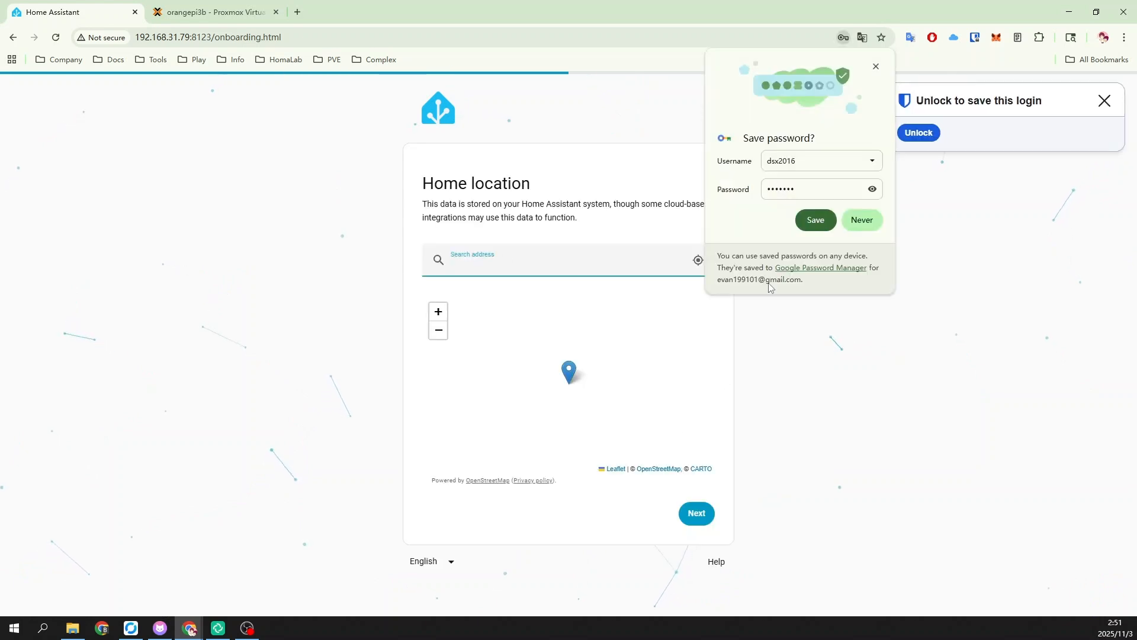
- Handle the password manager prompts, accept the default home location, leave analytics off, and finish onboarding
left_click(816, 220)
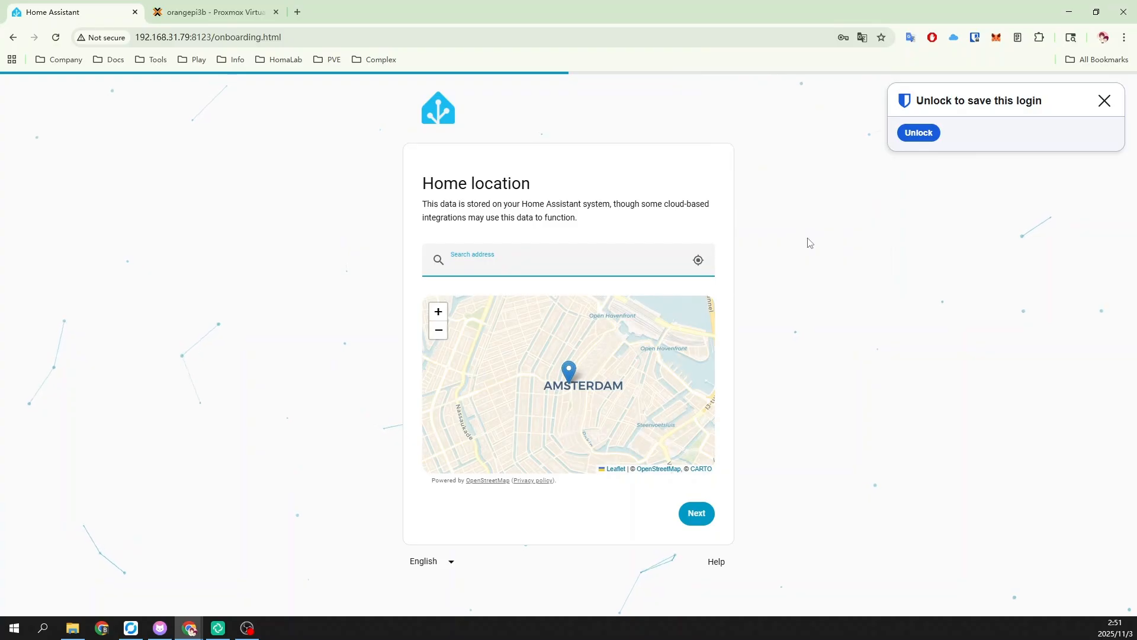
left_click(697, 513)
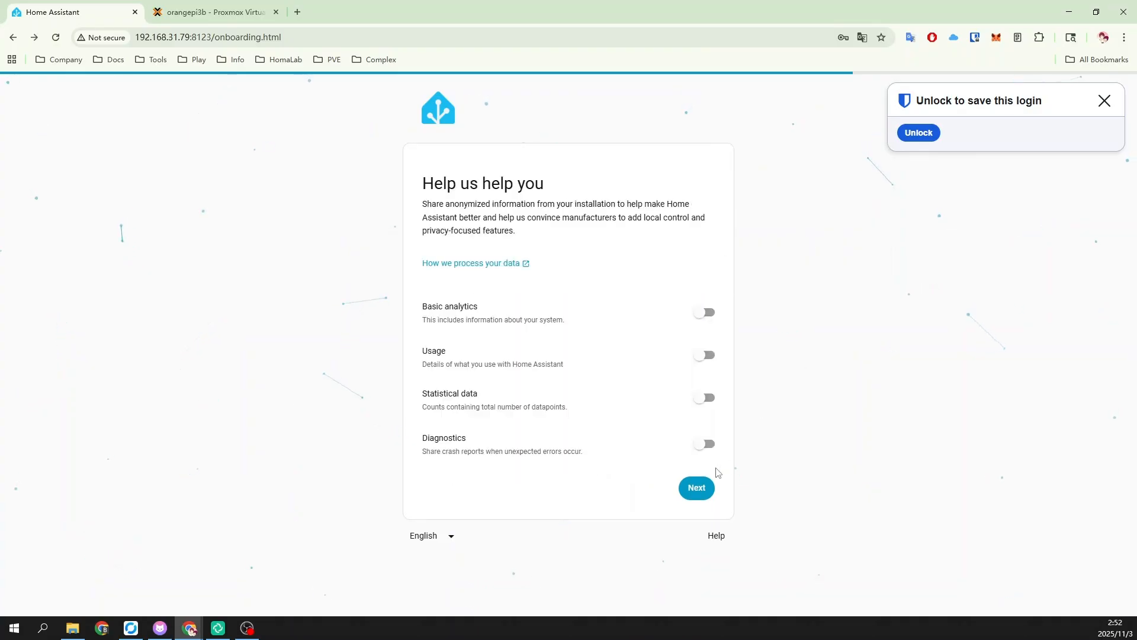
left_click(701, 488)
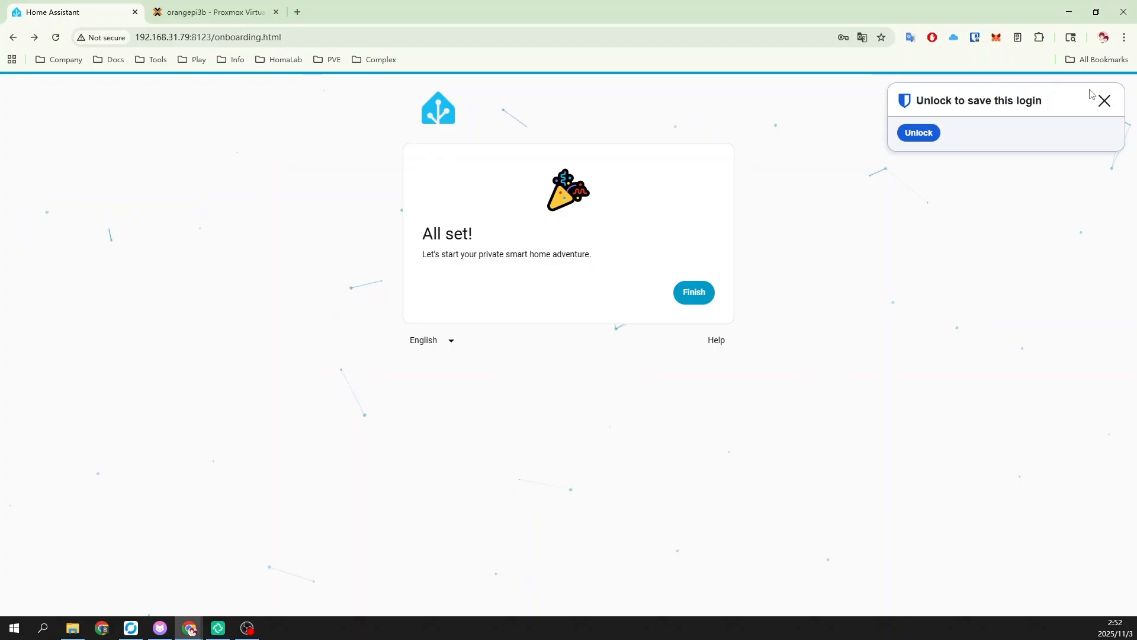
left_click(1104, 101)
left_click(704, 296)
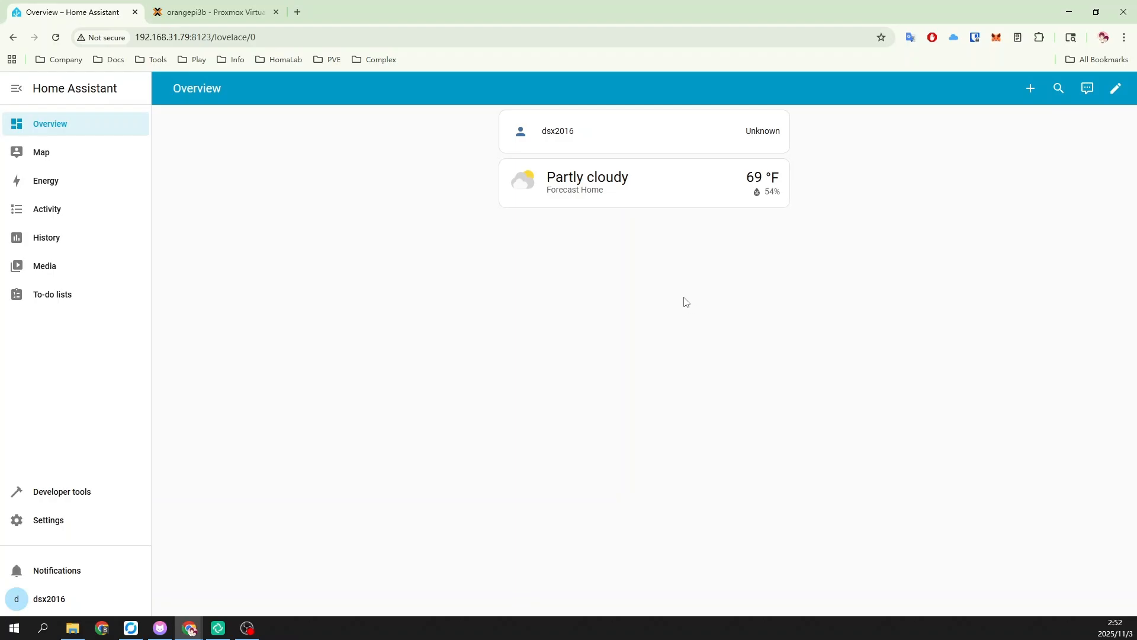
left_click(45, 180)
left_click(68, 209)
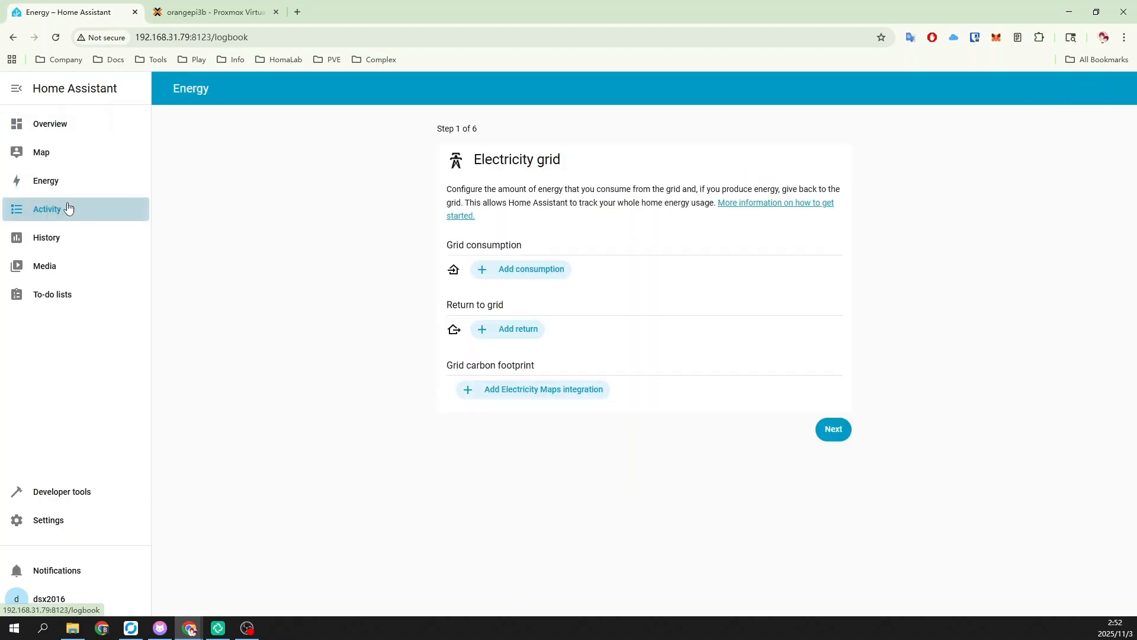
left_click(75, 238)
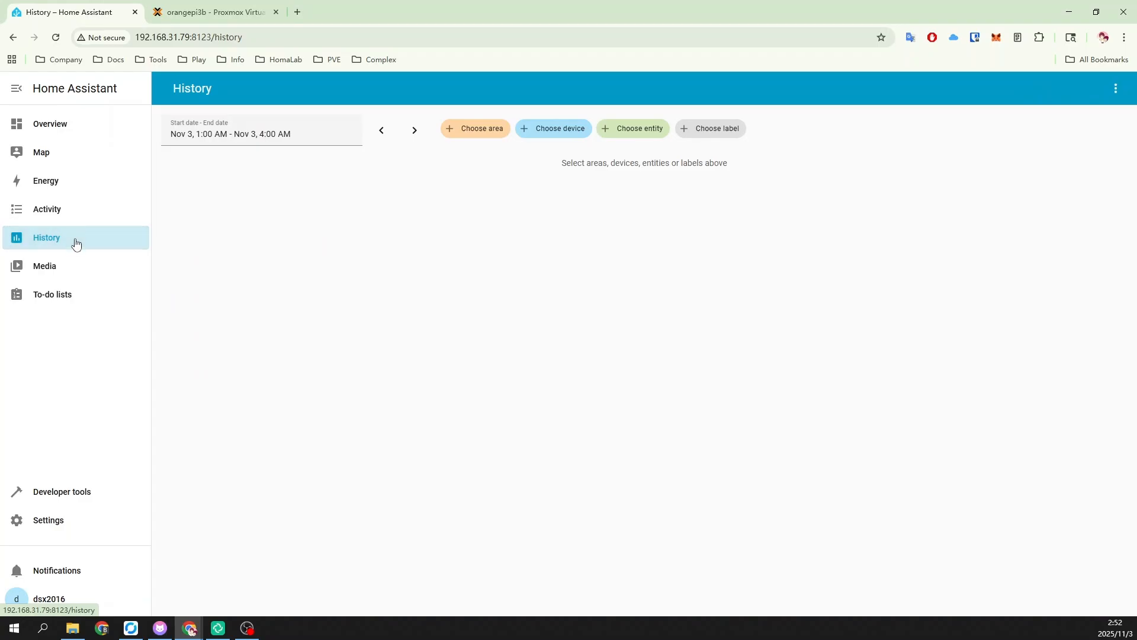
left_click(80, 272)
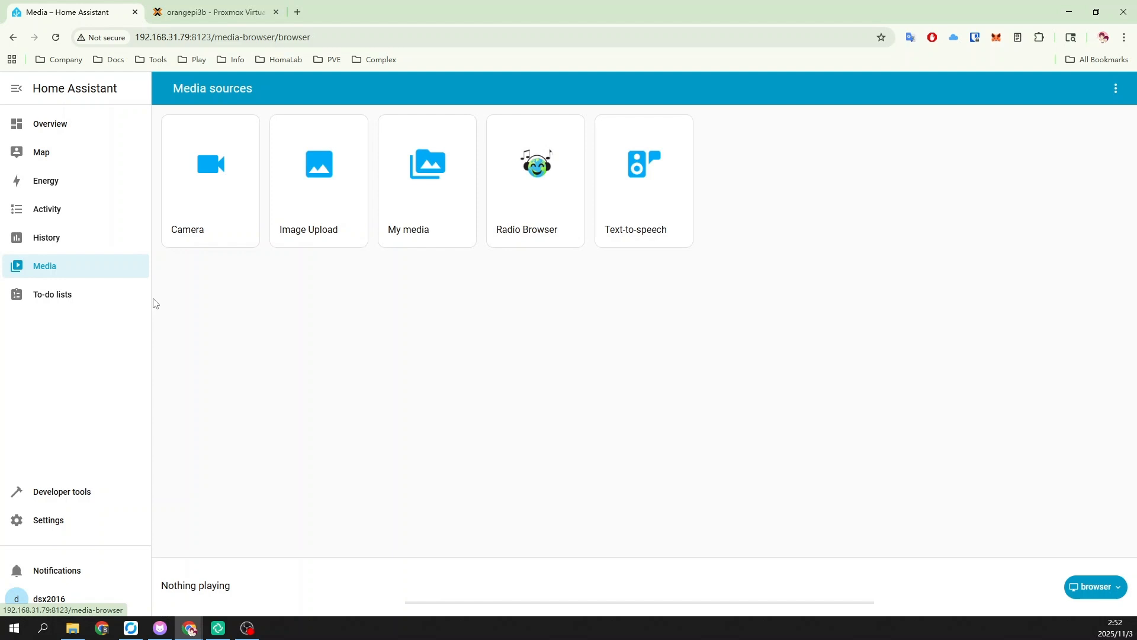
left_click(102, 296)
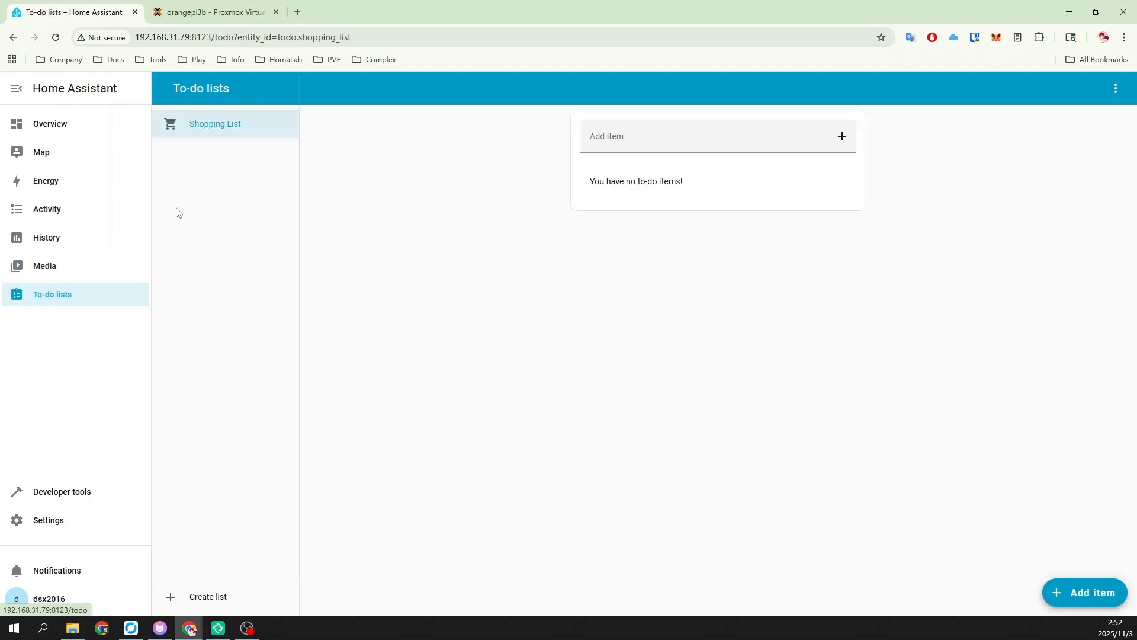
left_click(71, 123)
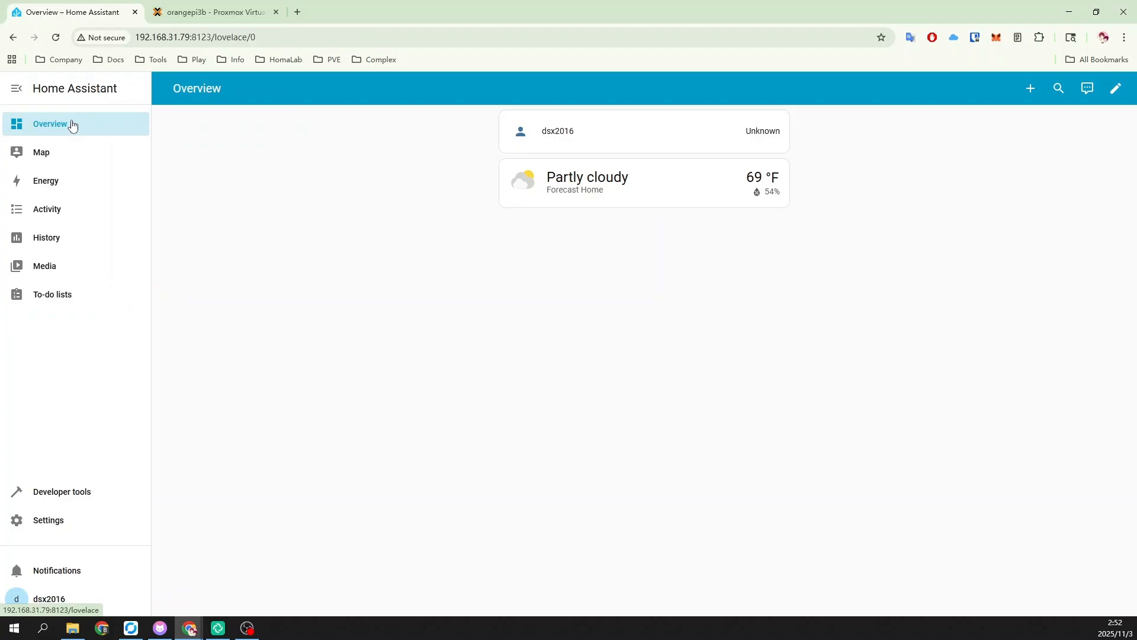